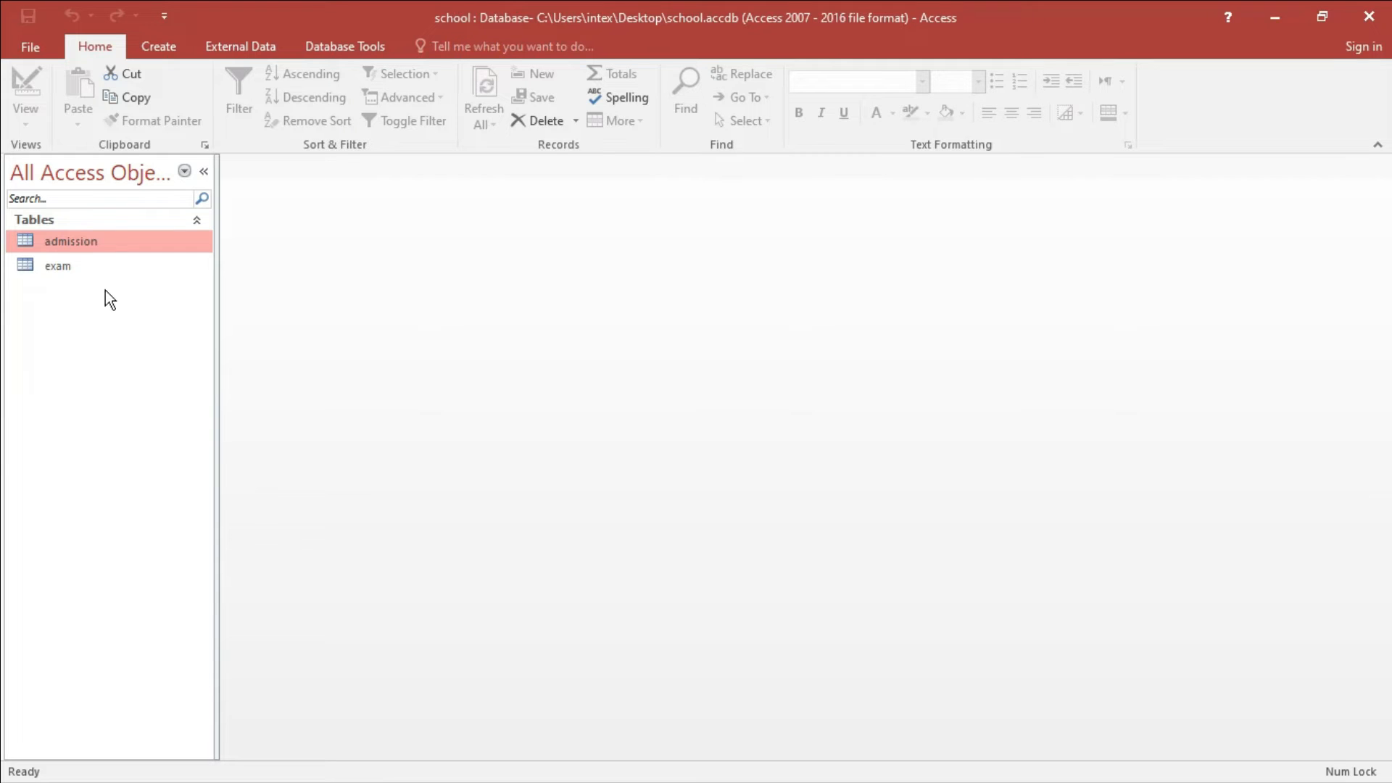
Open the admission table and review its Rno, Name and Class columns.
double_click(93, 242)
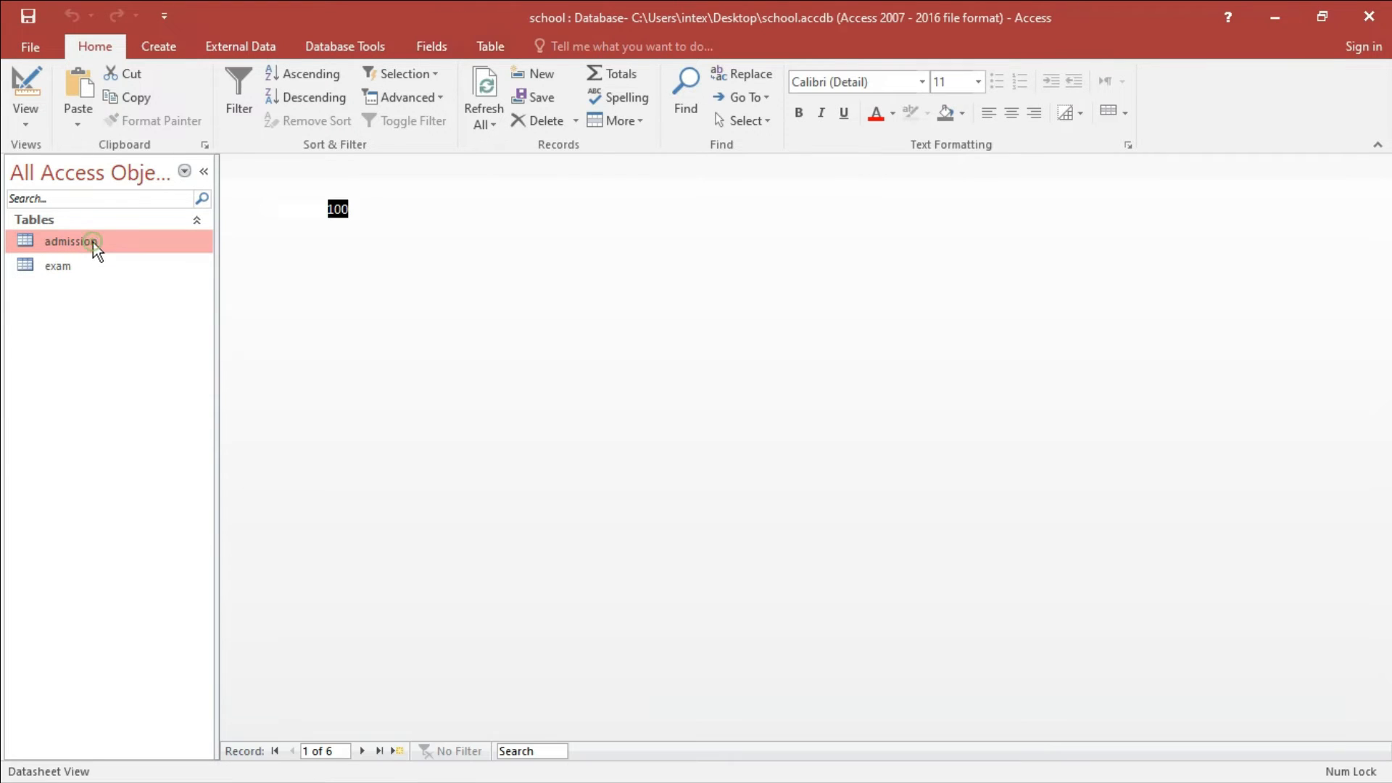
left_click(302, 187)
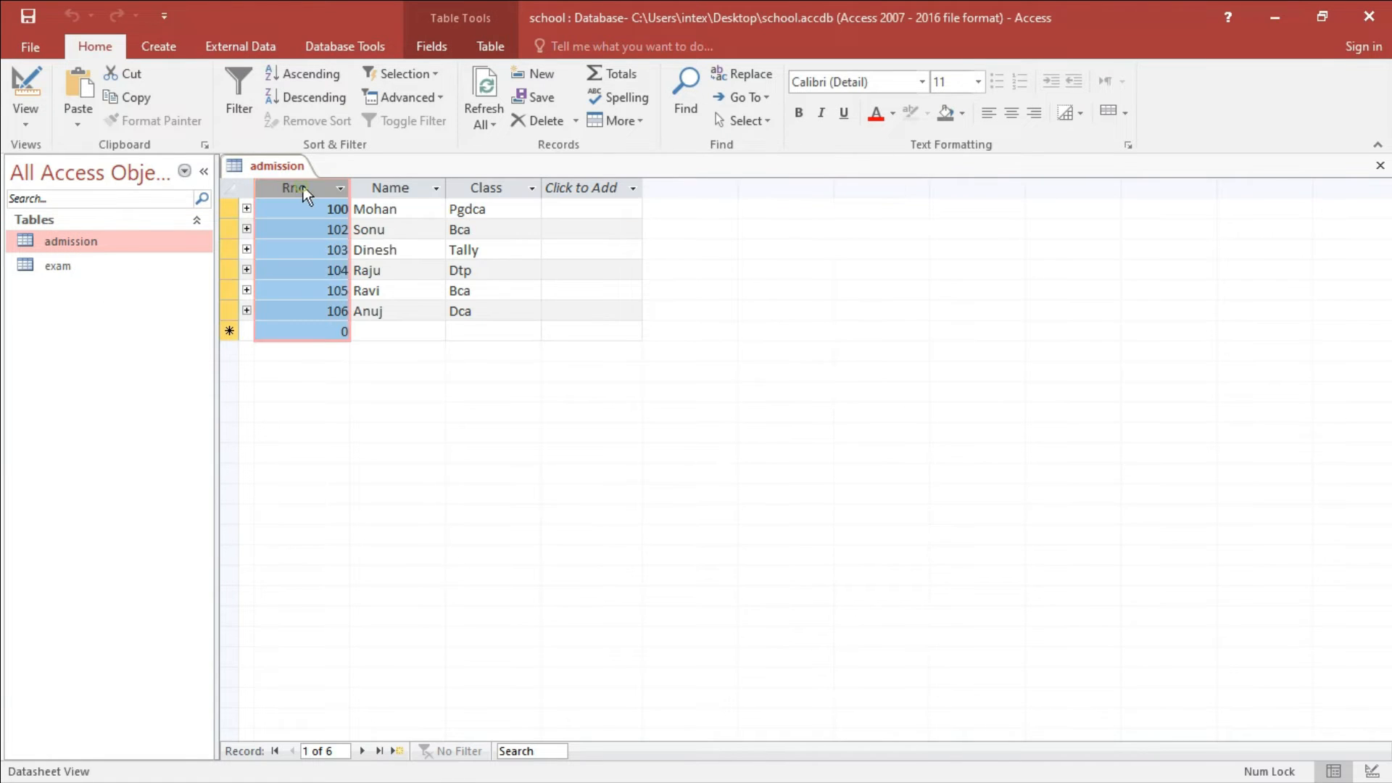
left_click(390, 188)
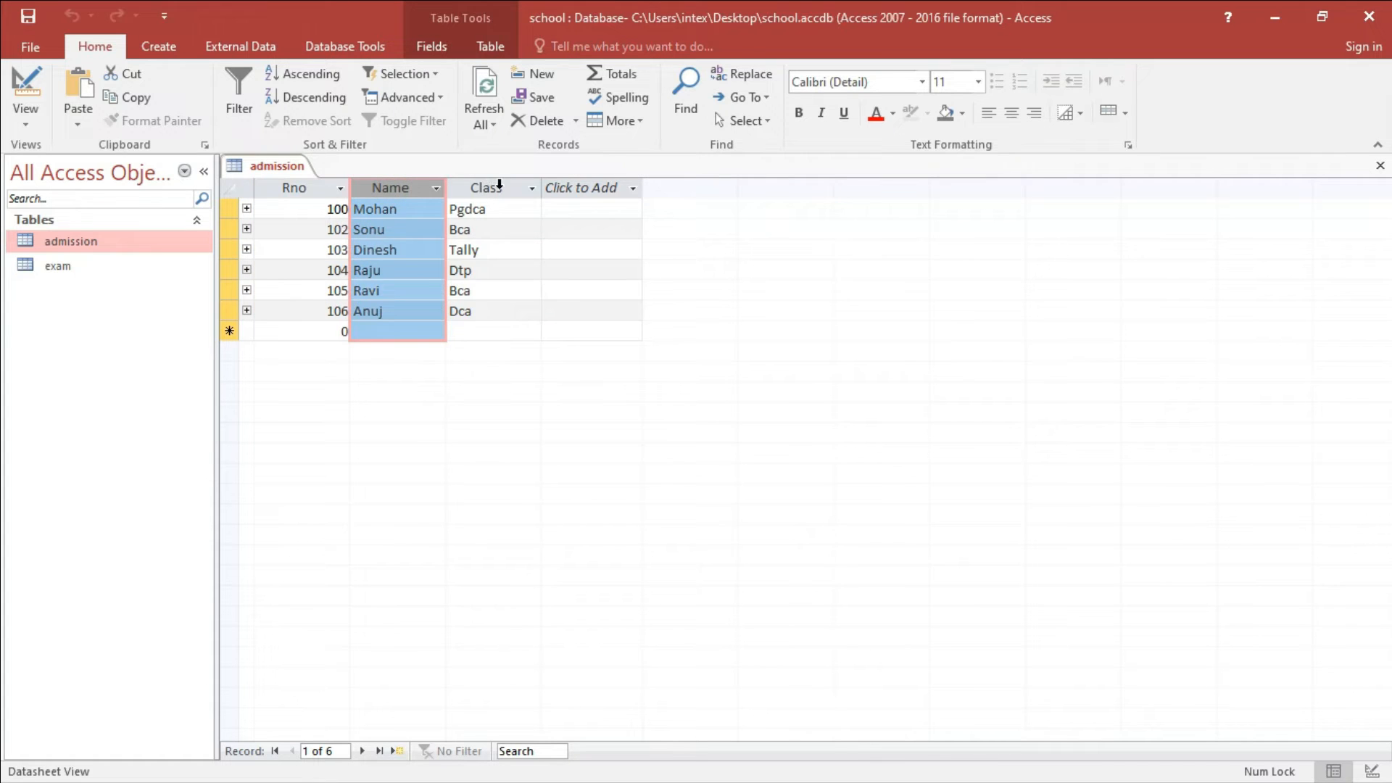
left_click(487, 189)
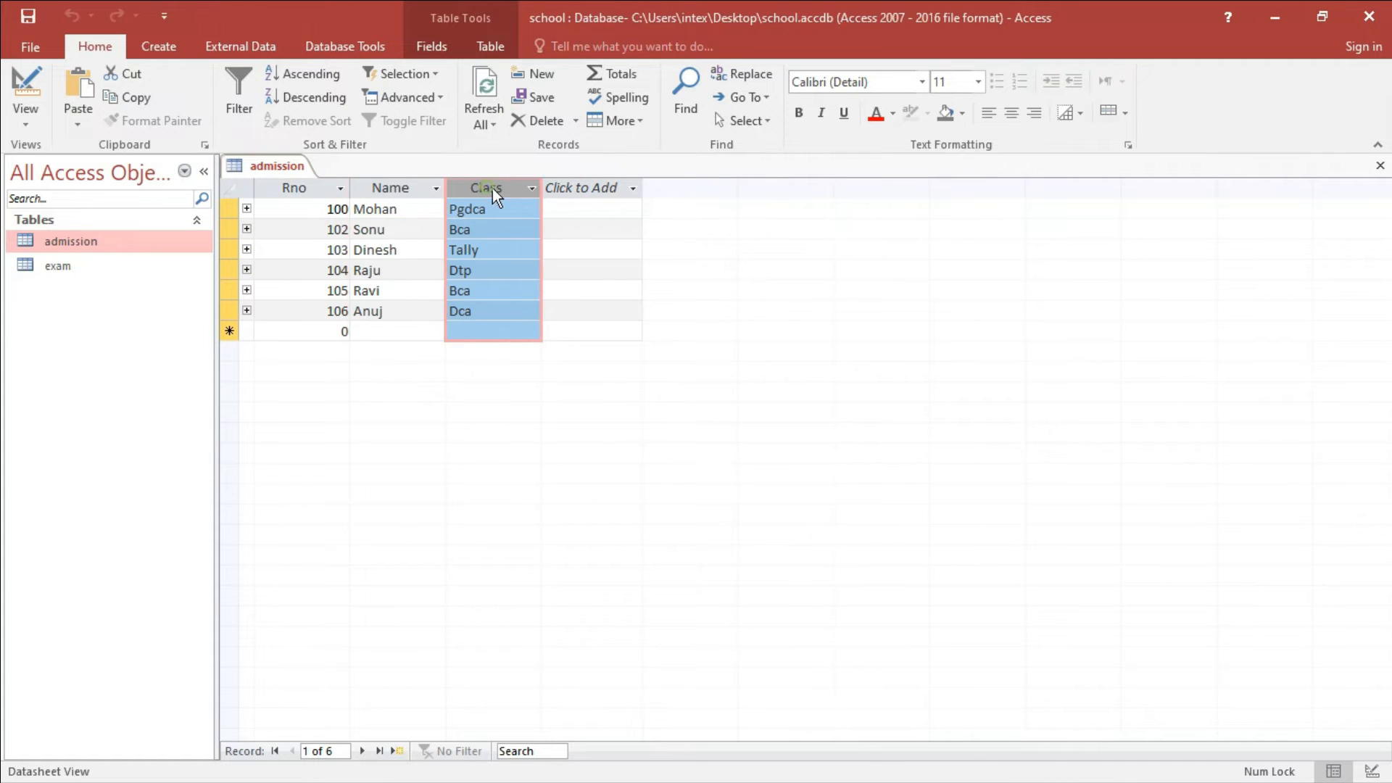
Open the exam table, review its Rno, Hindi, English and Maths columns, and close both open tables.
left_click(62, 268)
double_click(64, 270)
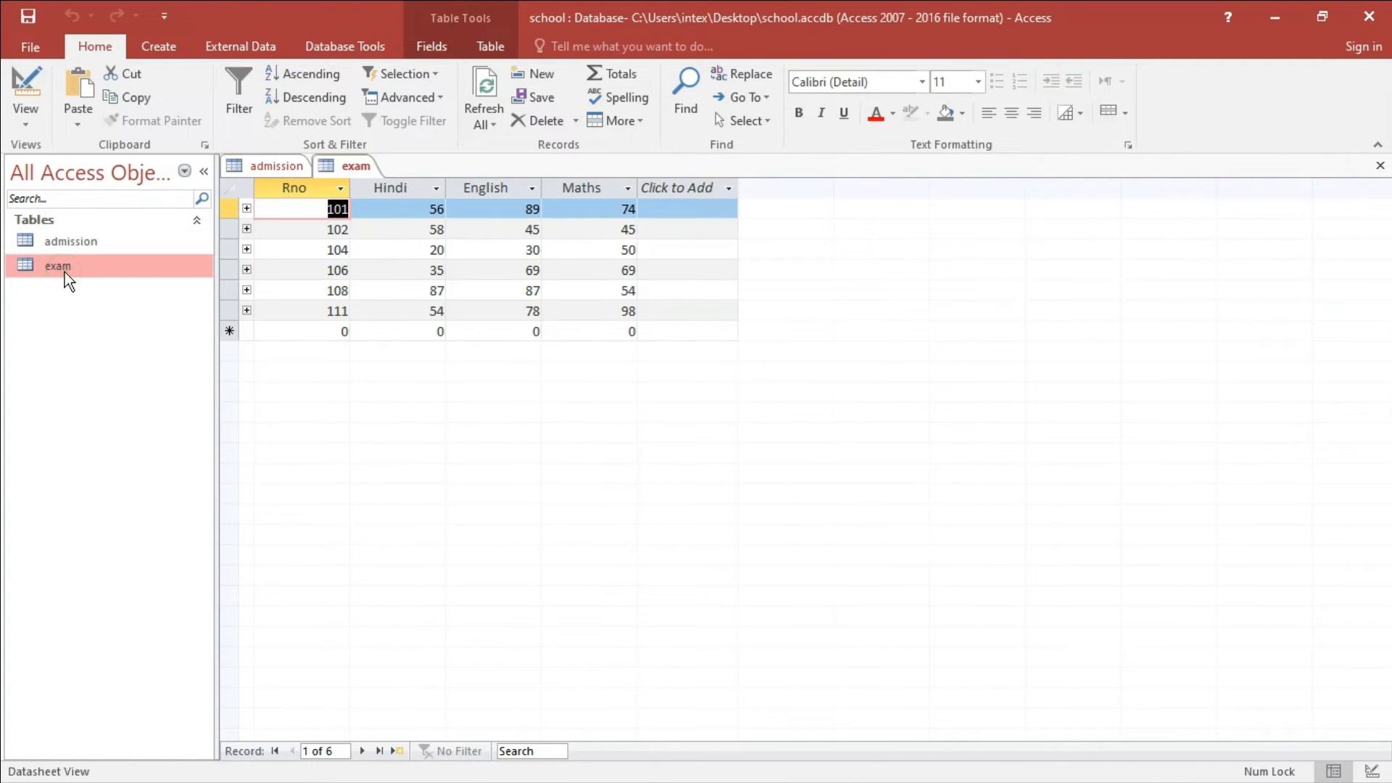
left_click(299, 190)
left_click_drag(398, 187, 580, 195)
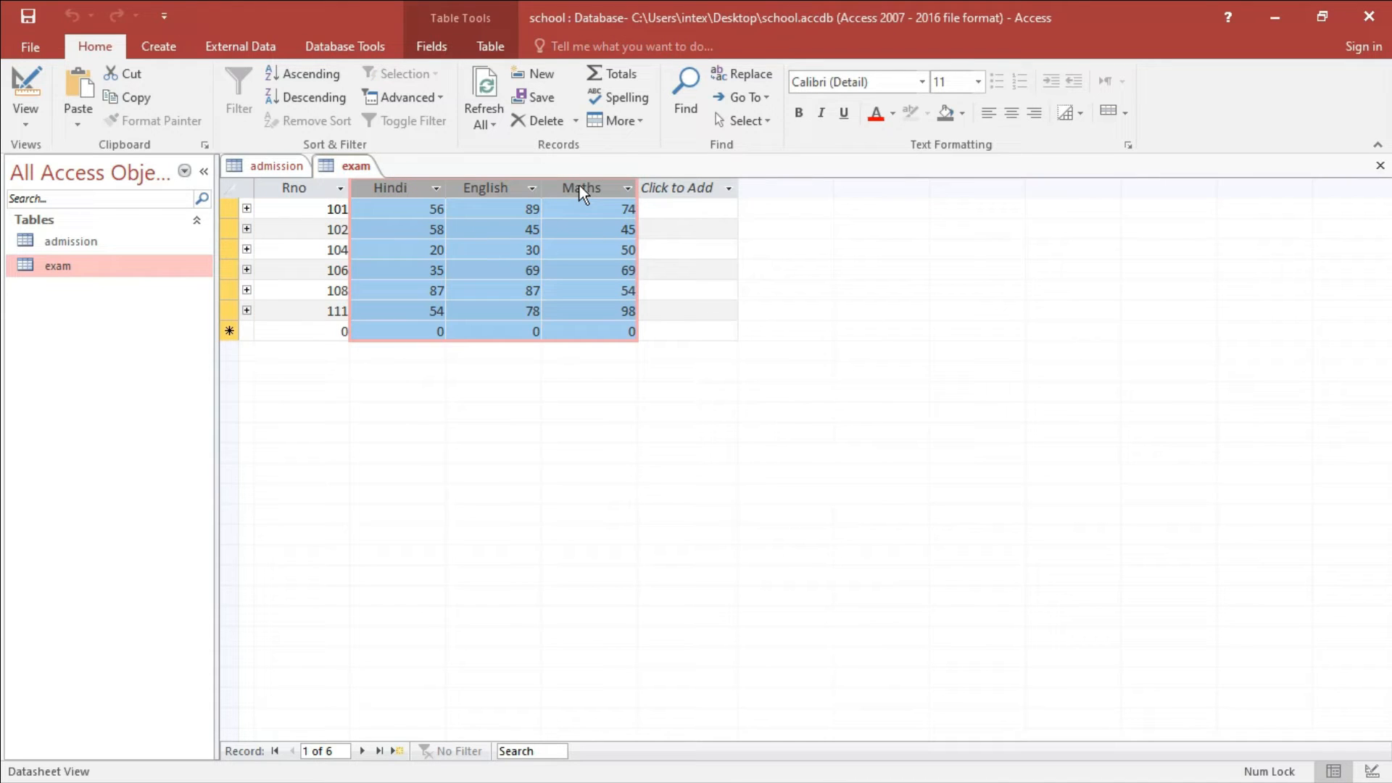
left_click(1379, 166)
left_click(1379, 168)
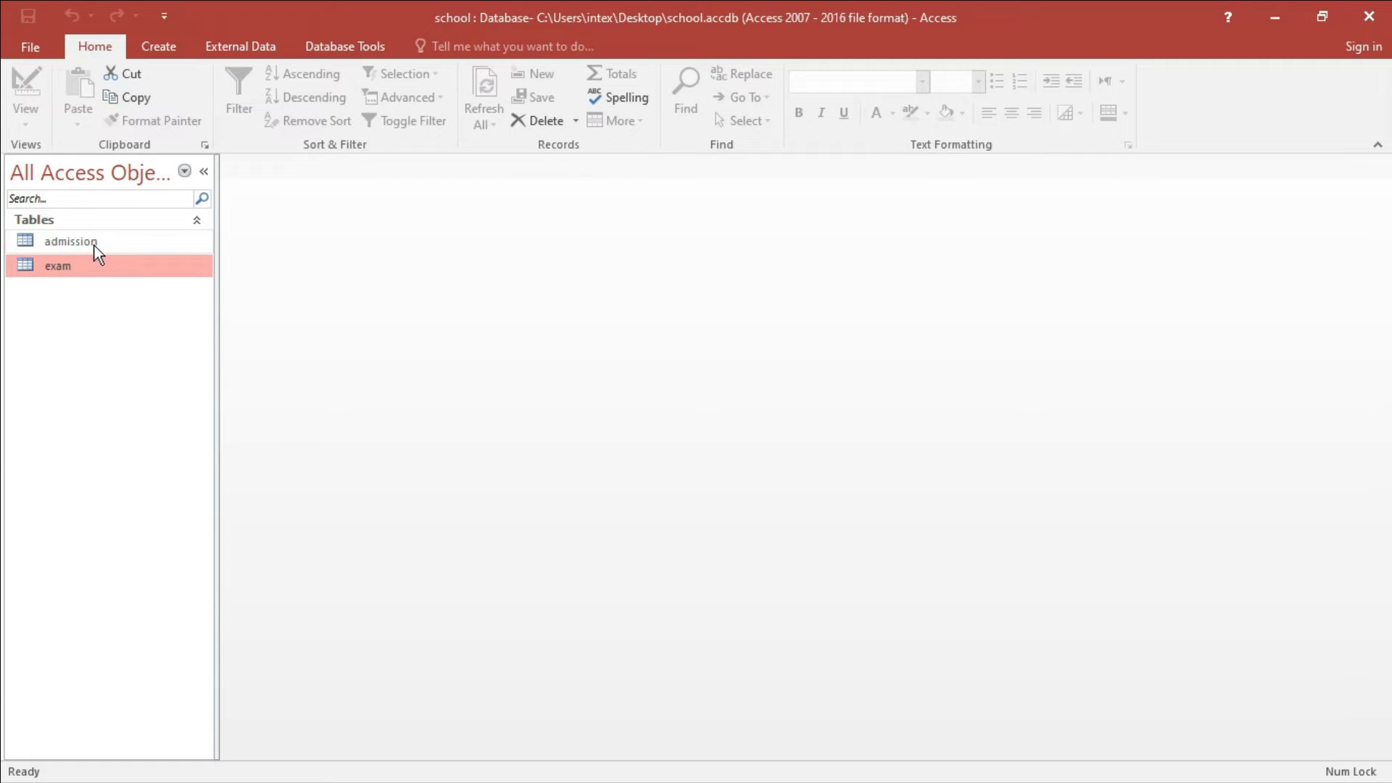
Reopen the admission table, expand the related exam records of its first three rows, and close it.
double_click(94, 242)
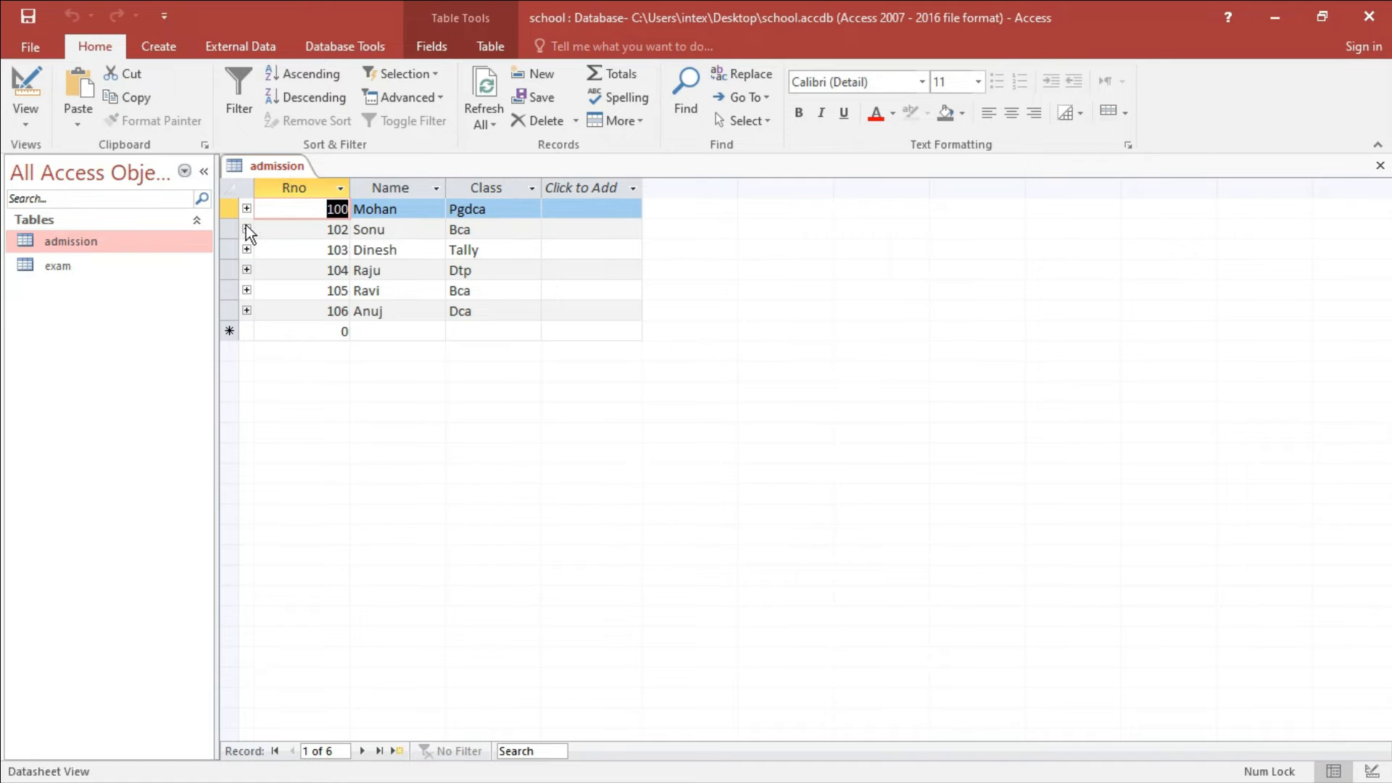
left_click(246, 208)
left_click(246, 271)
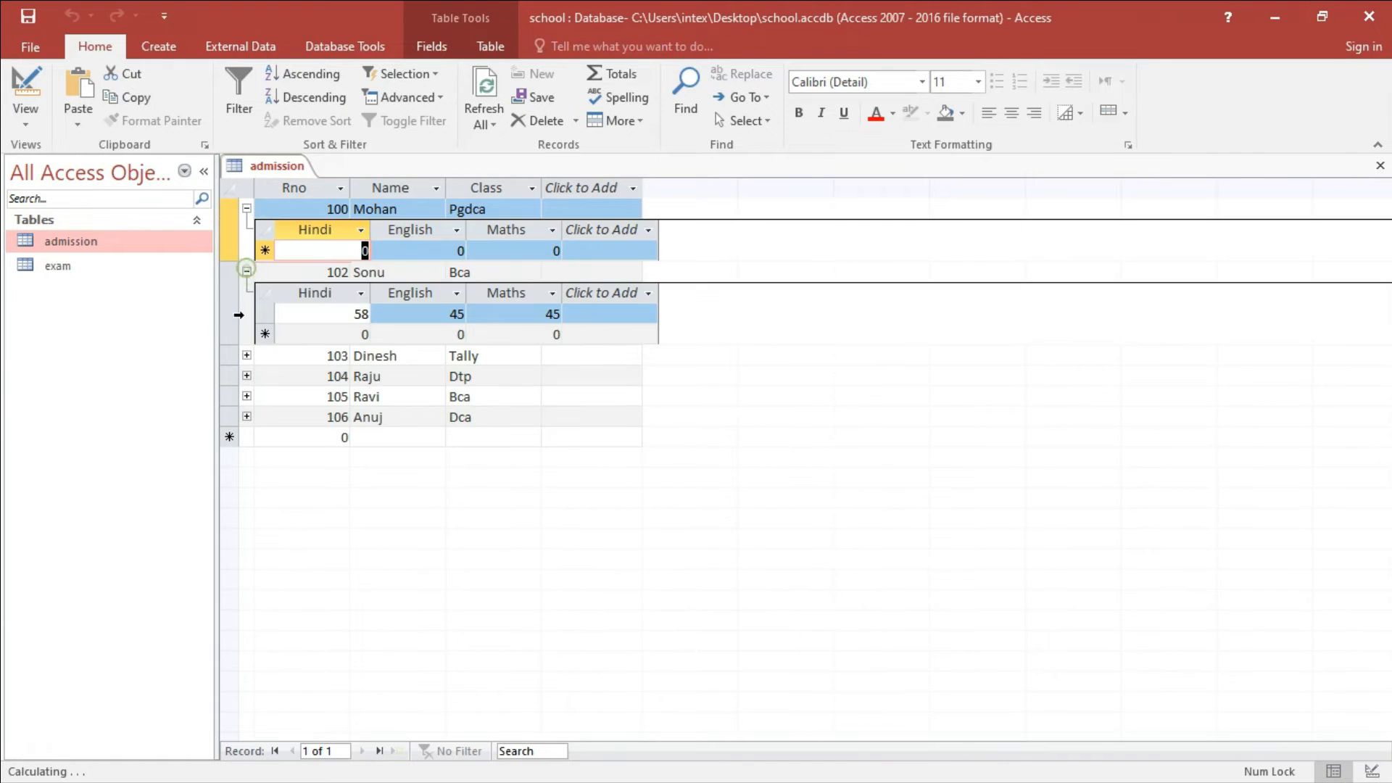
left_click(247, 355)
left_click(1379, 166)
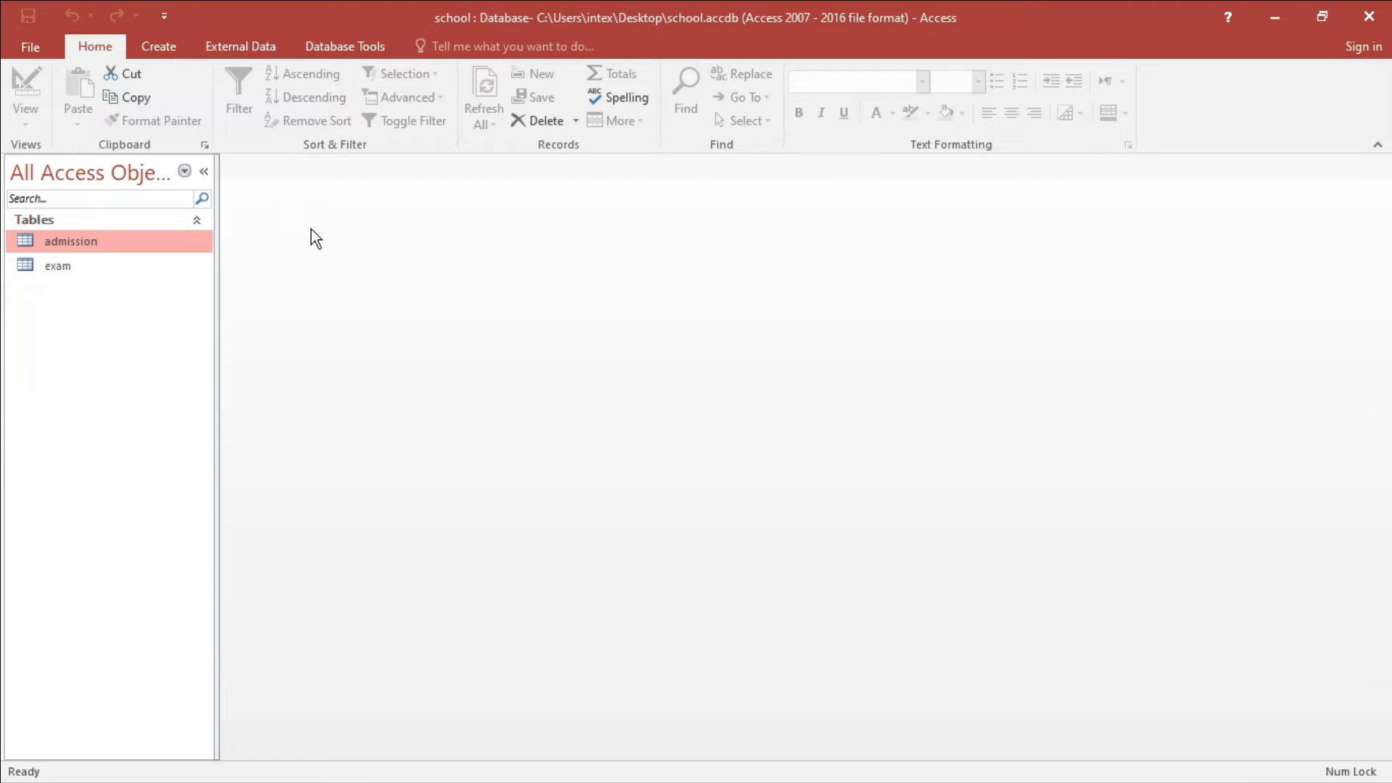
Show the database relationships and open the Rno relationship between admission and exam for editing.
left_click(345, 48)
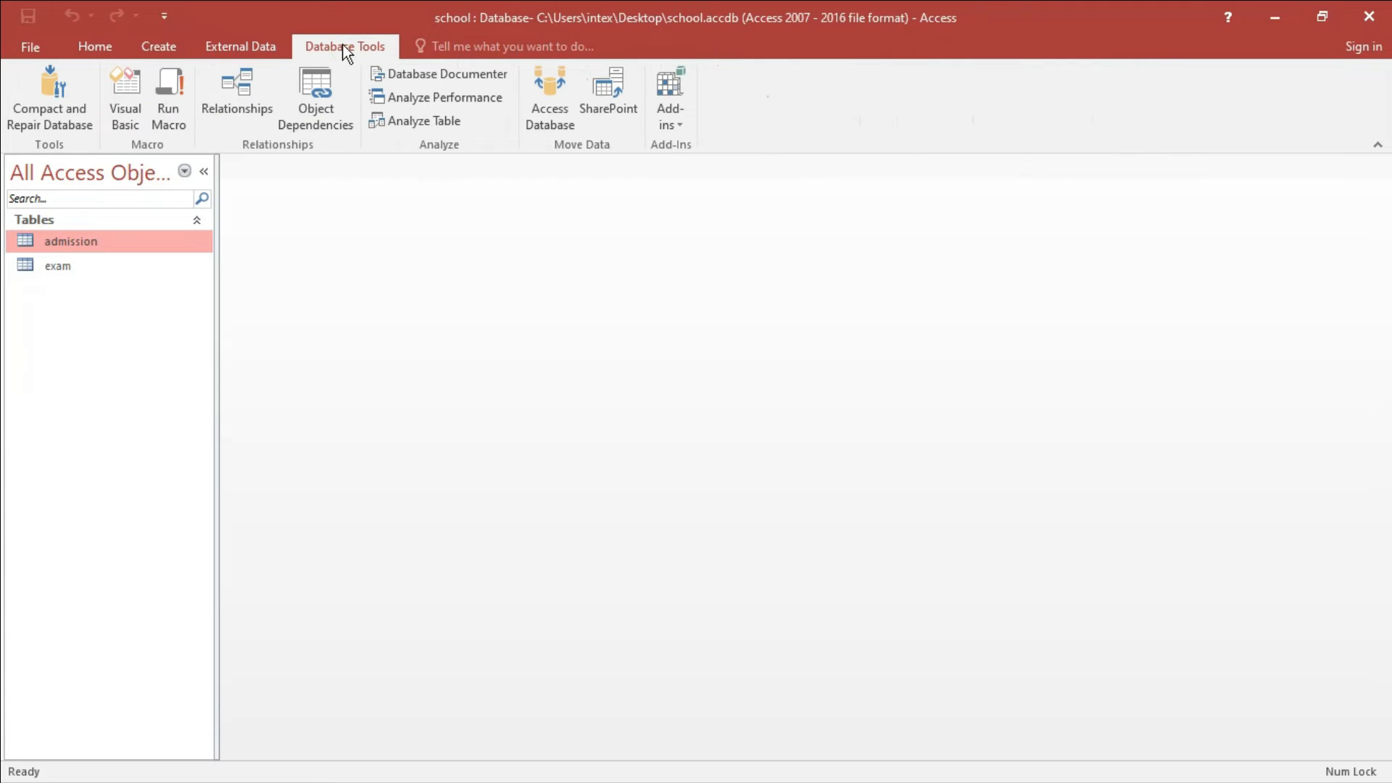
left_click(226, 100)
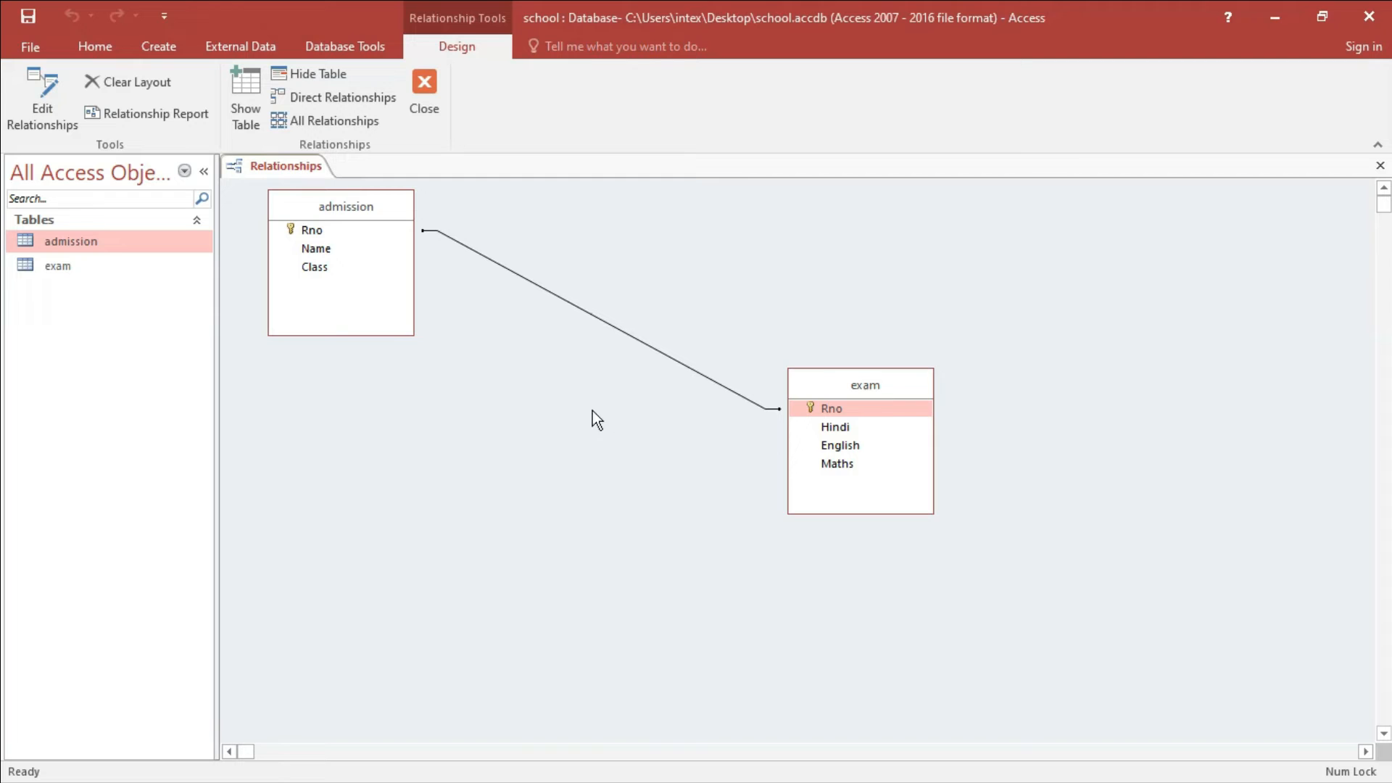
right_click(564, 304)
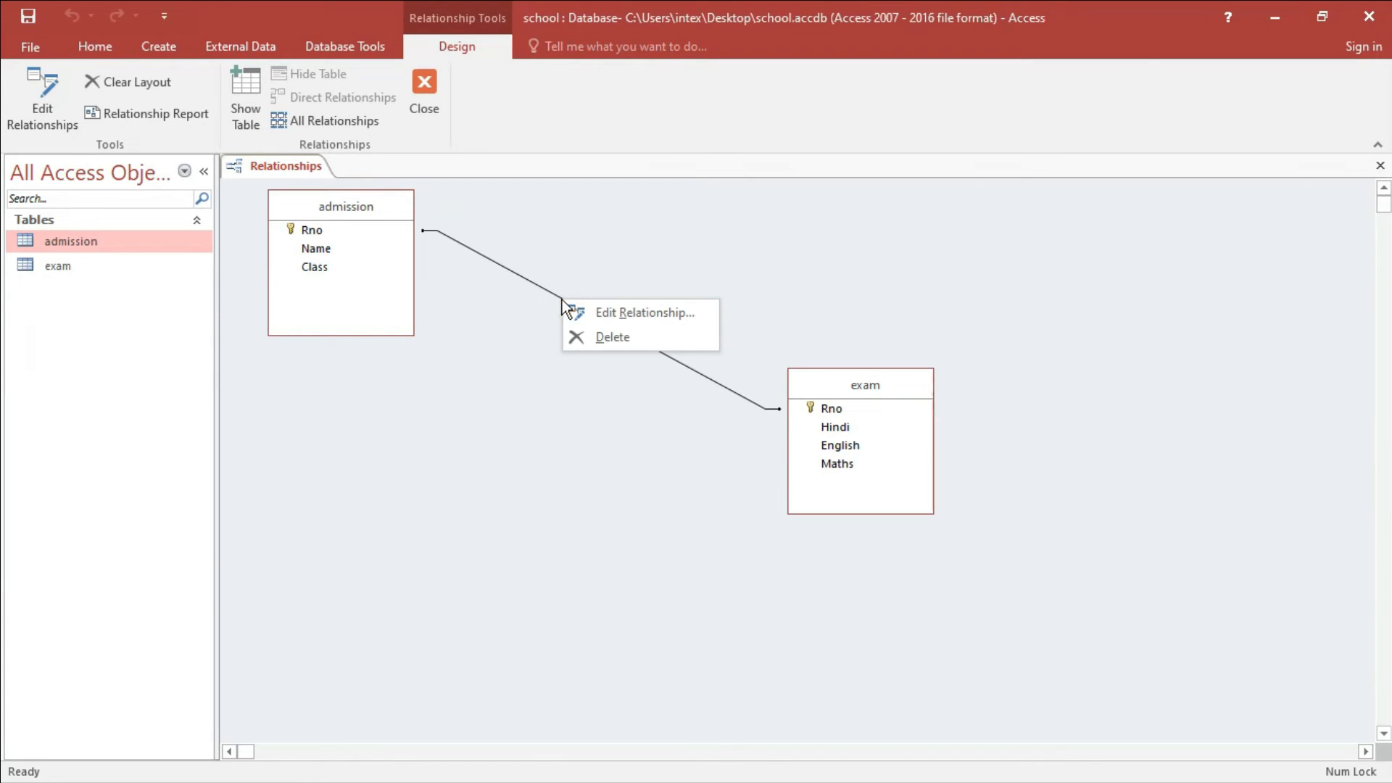
left_click(630, 315)
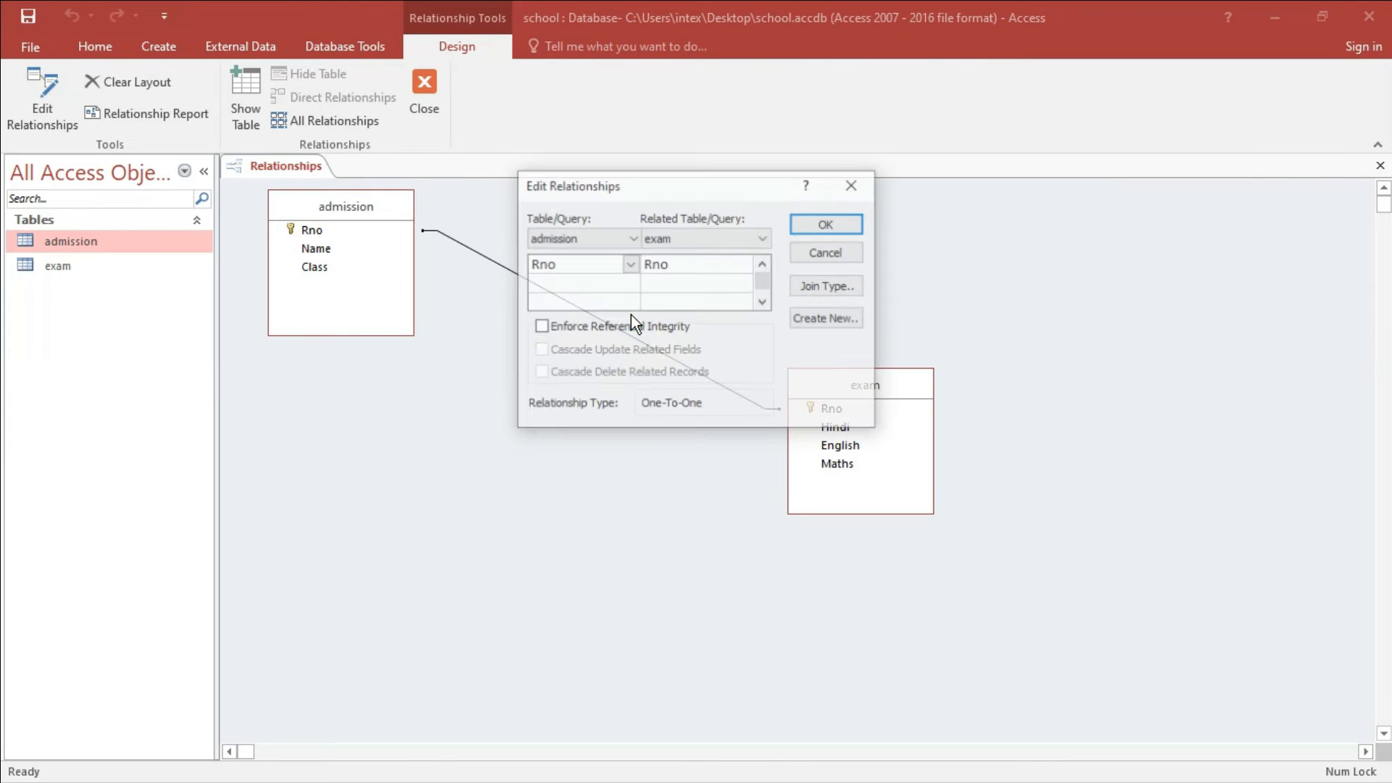
left_click_drag(571, 192, 436, 187)
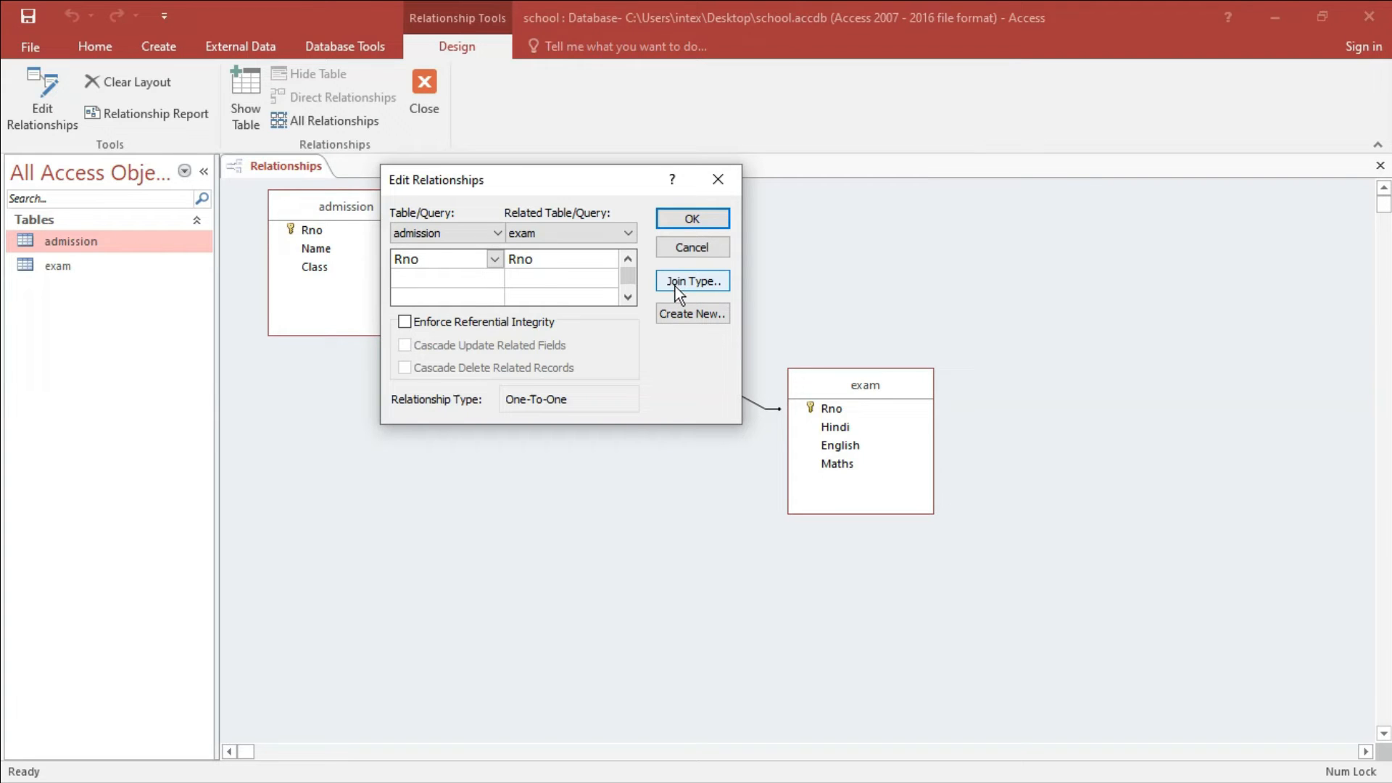
Examine the three join type options for the relationship between admission and exam.
left_click(694, 282)
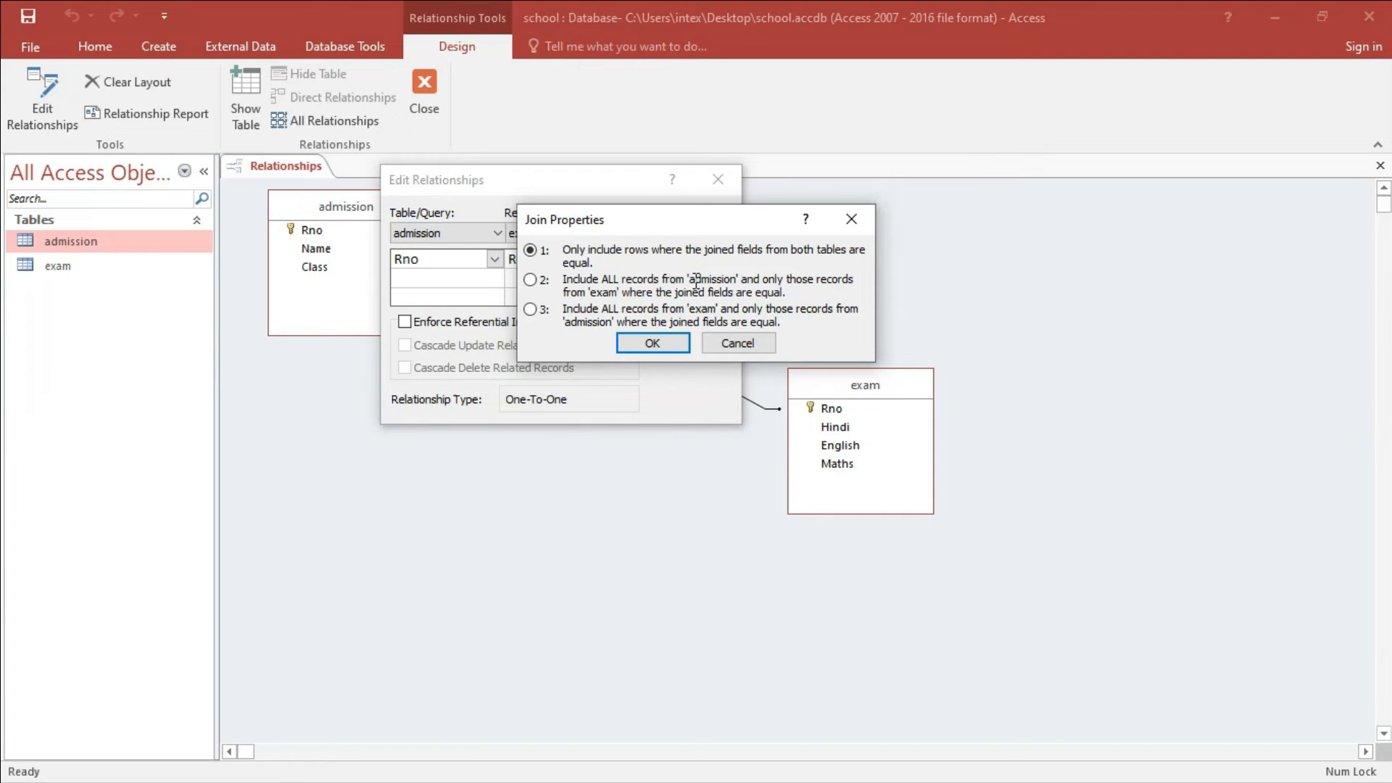
left_click(848, 218)
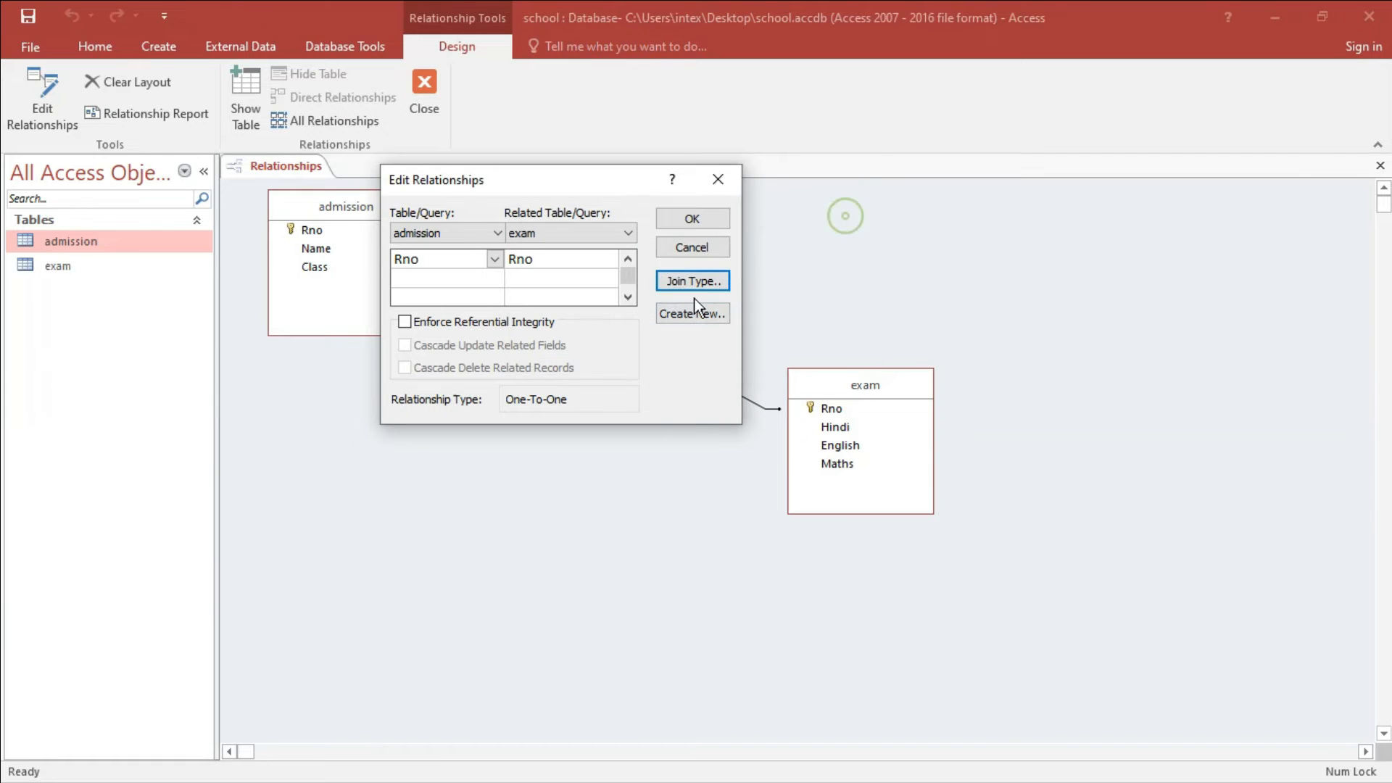
left_click(678, 281)
left_click_drag(595, 220, 437, 219)
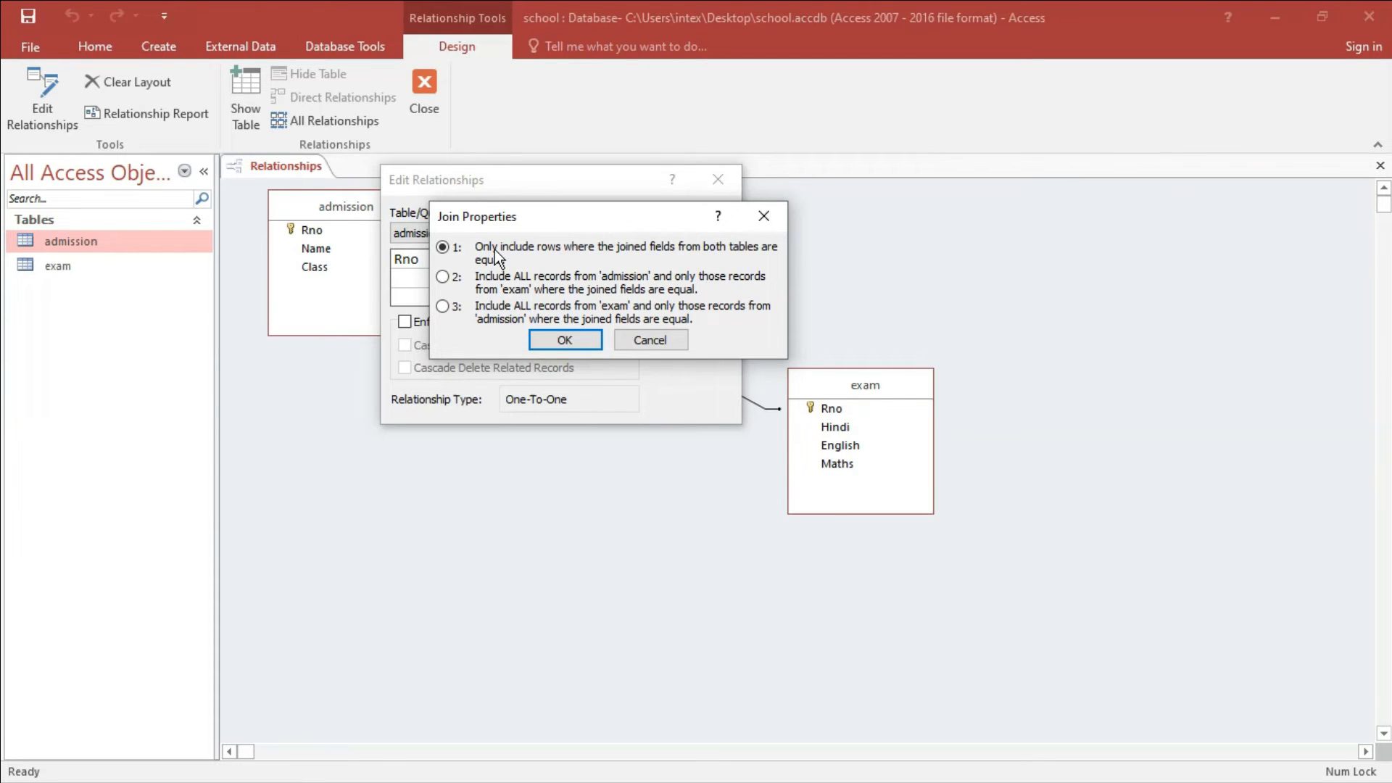
left_click(443, 277)
left_click_drag(603, 275, 638, 275)
left_click_drag(653, 276, 757, 276)
left_click_drag(505, 288, 691, 289)
left_click_drag(598, 276, 653, 276)
left_click(524, 289)
left_click(443, 309)
double_click(605, 305)
Set the join to include only rows where the joined fields from both tables are equal, and close the relationships view.
left_click(442, 247)
left_click(564, 339)
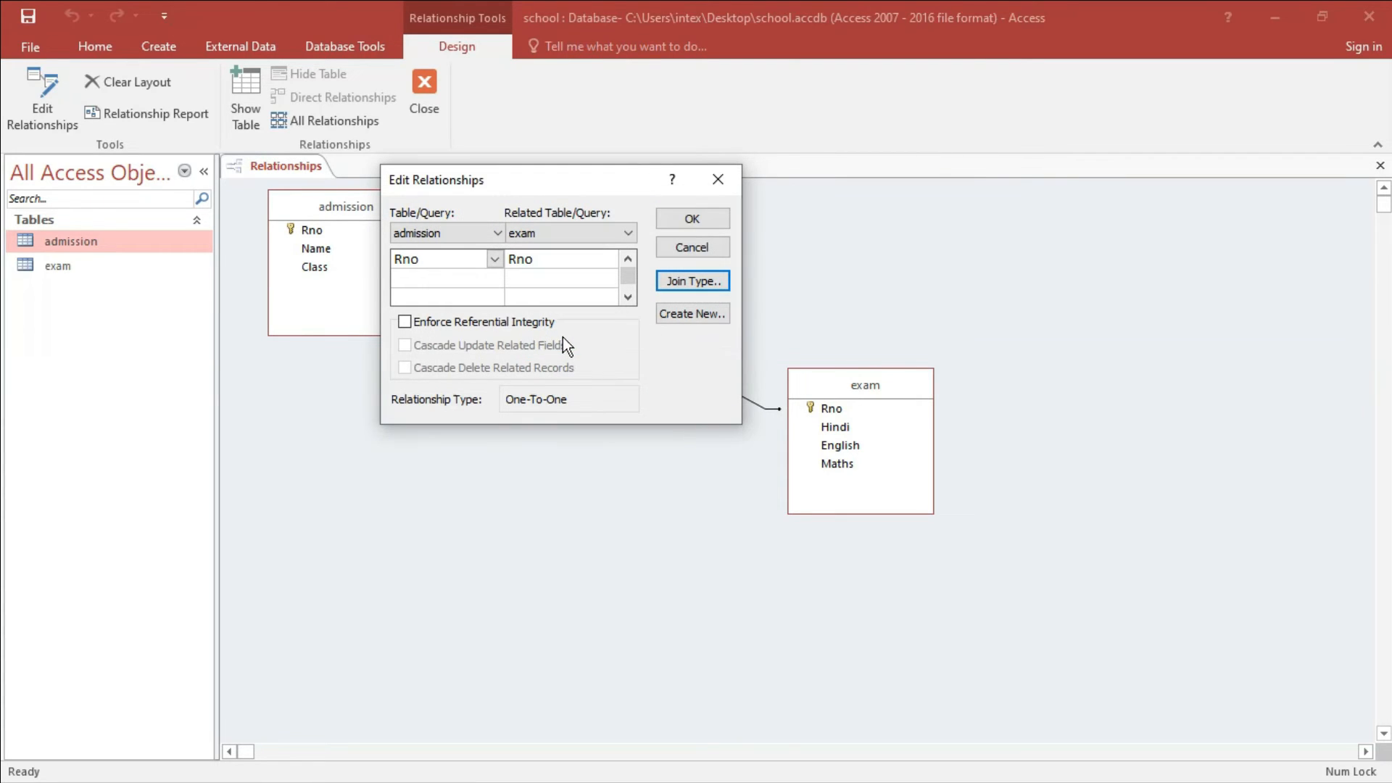
left_click(692, 219)
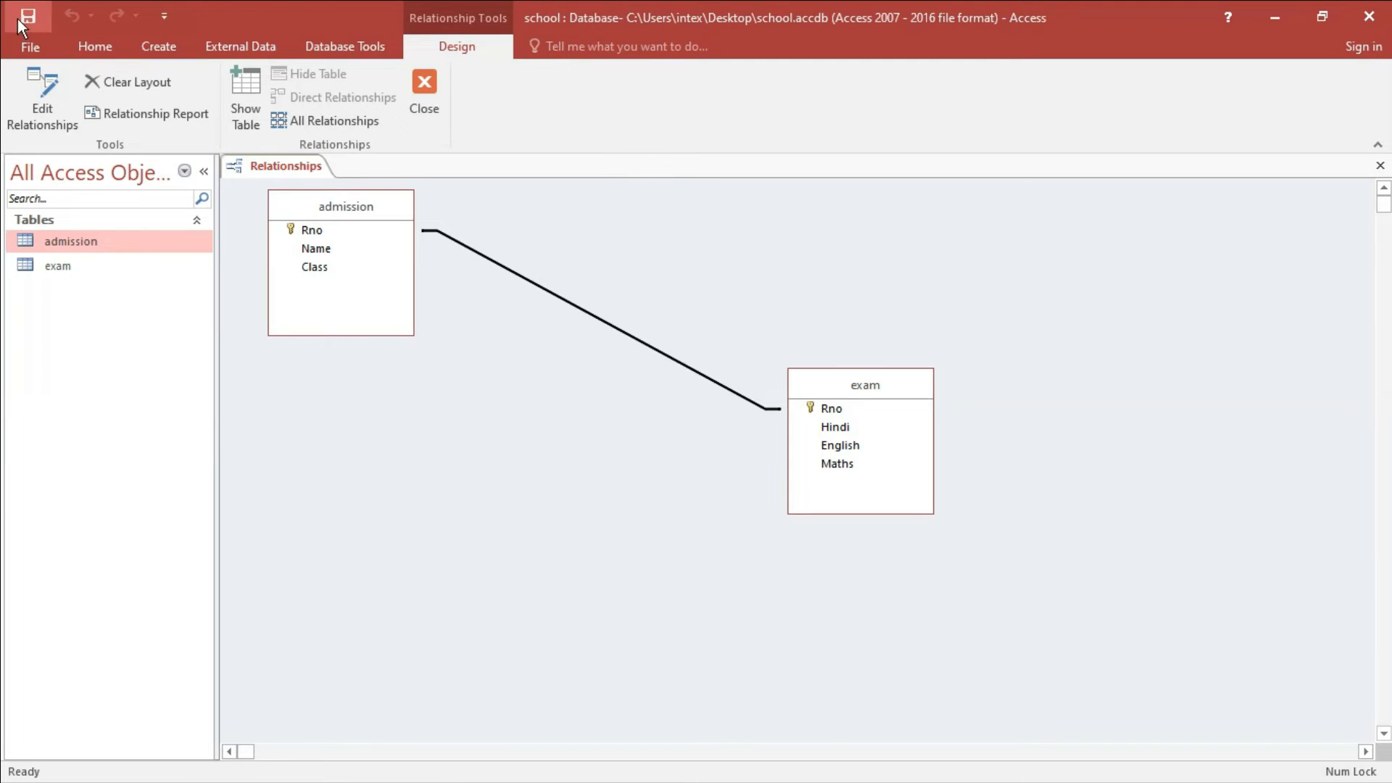
left_click(421, 106)
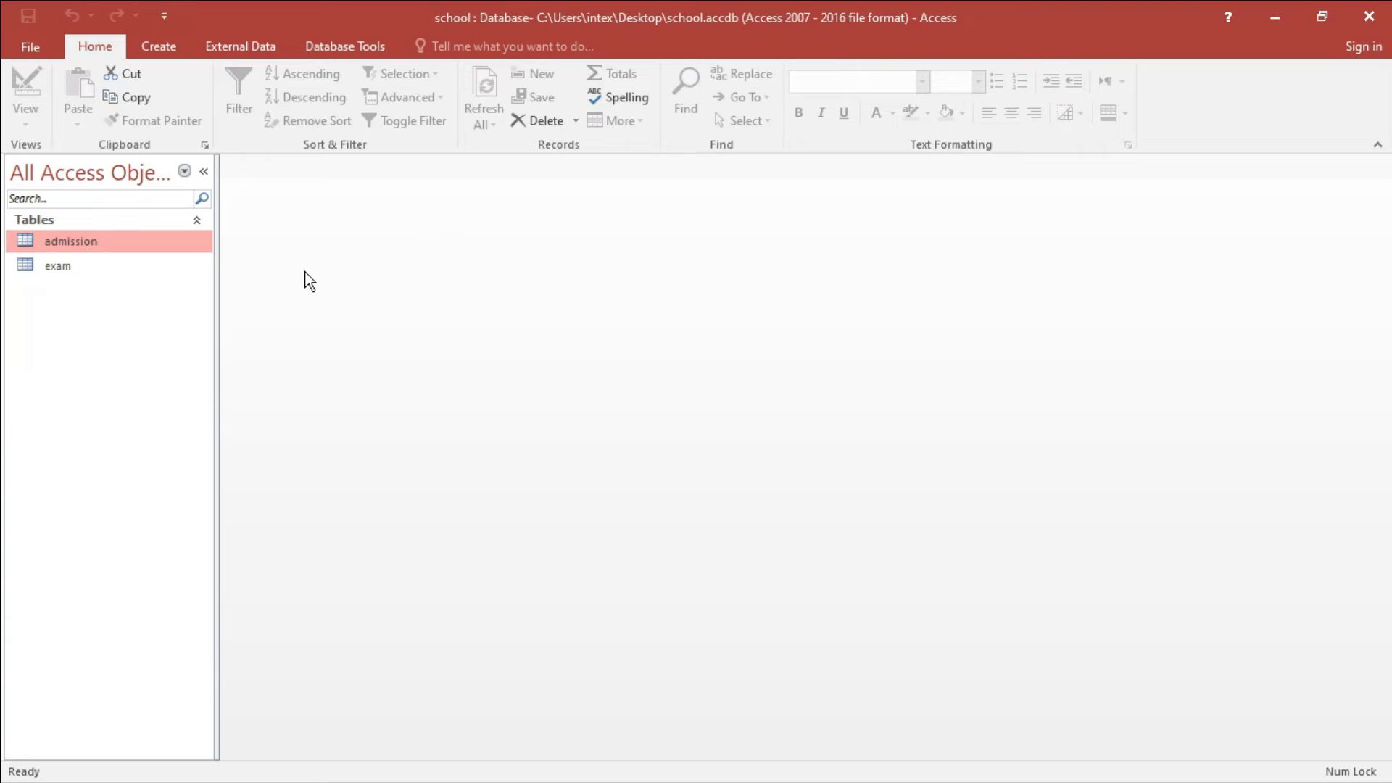
Create a new query in design view with the admission and exam tables, spacing the two tables apart.
left_click(155, 53)
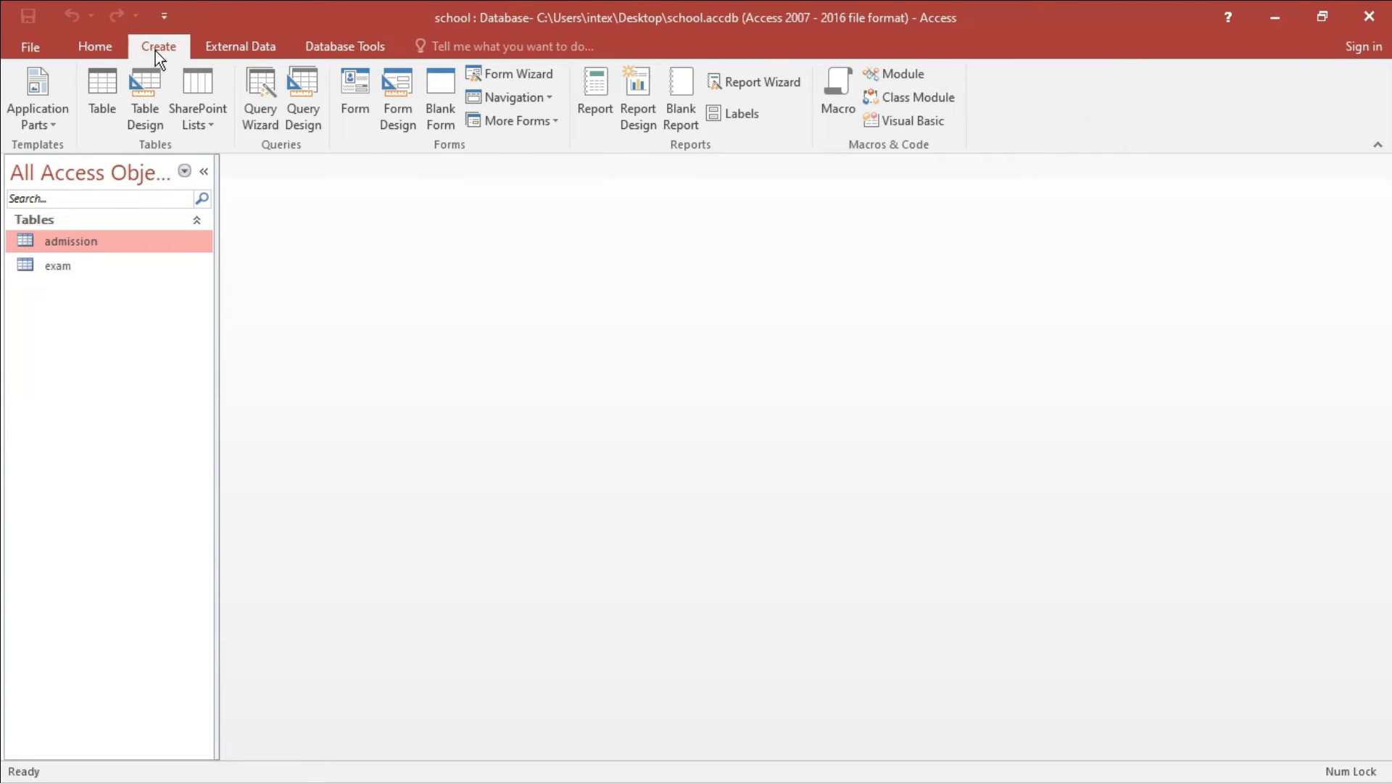
left_click(303, 117)
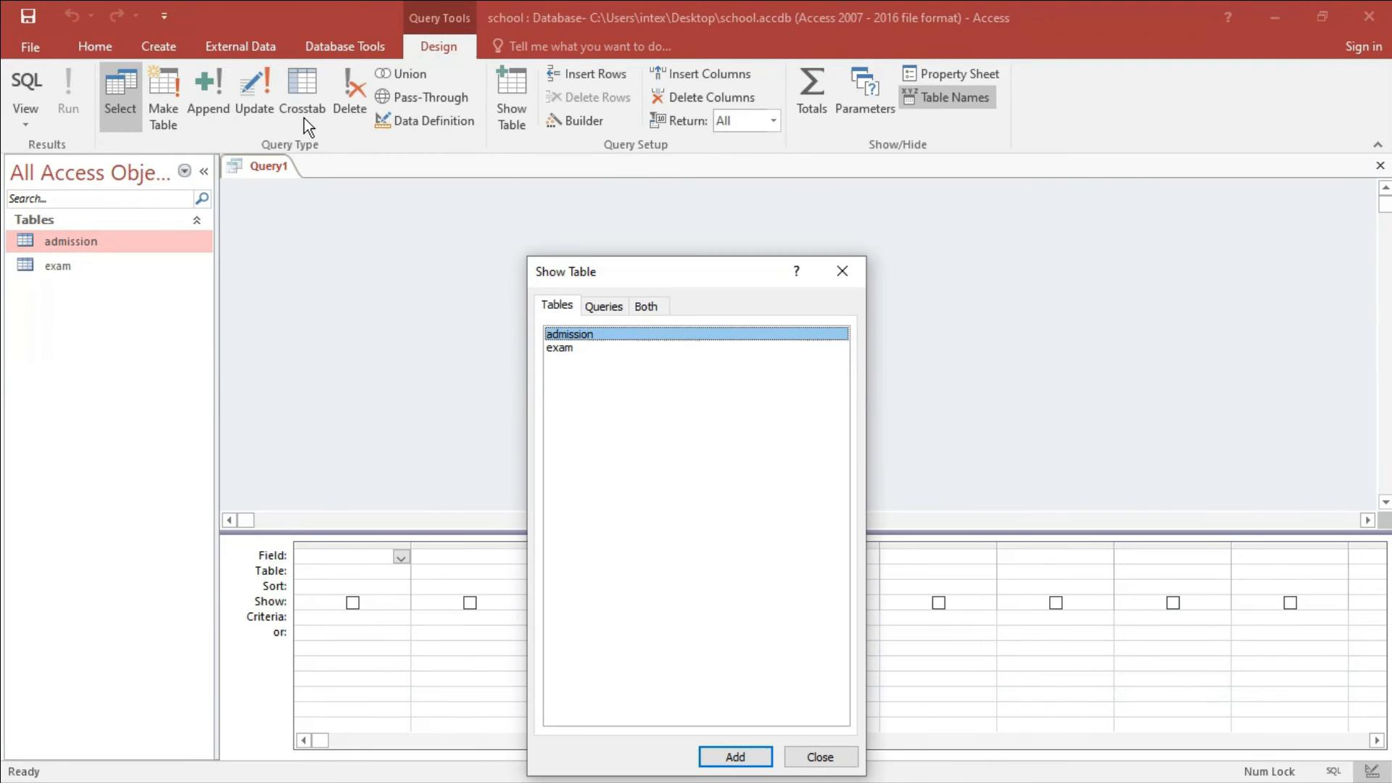
left_click_drag(584, 262, 559, 176)
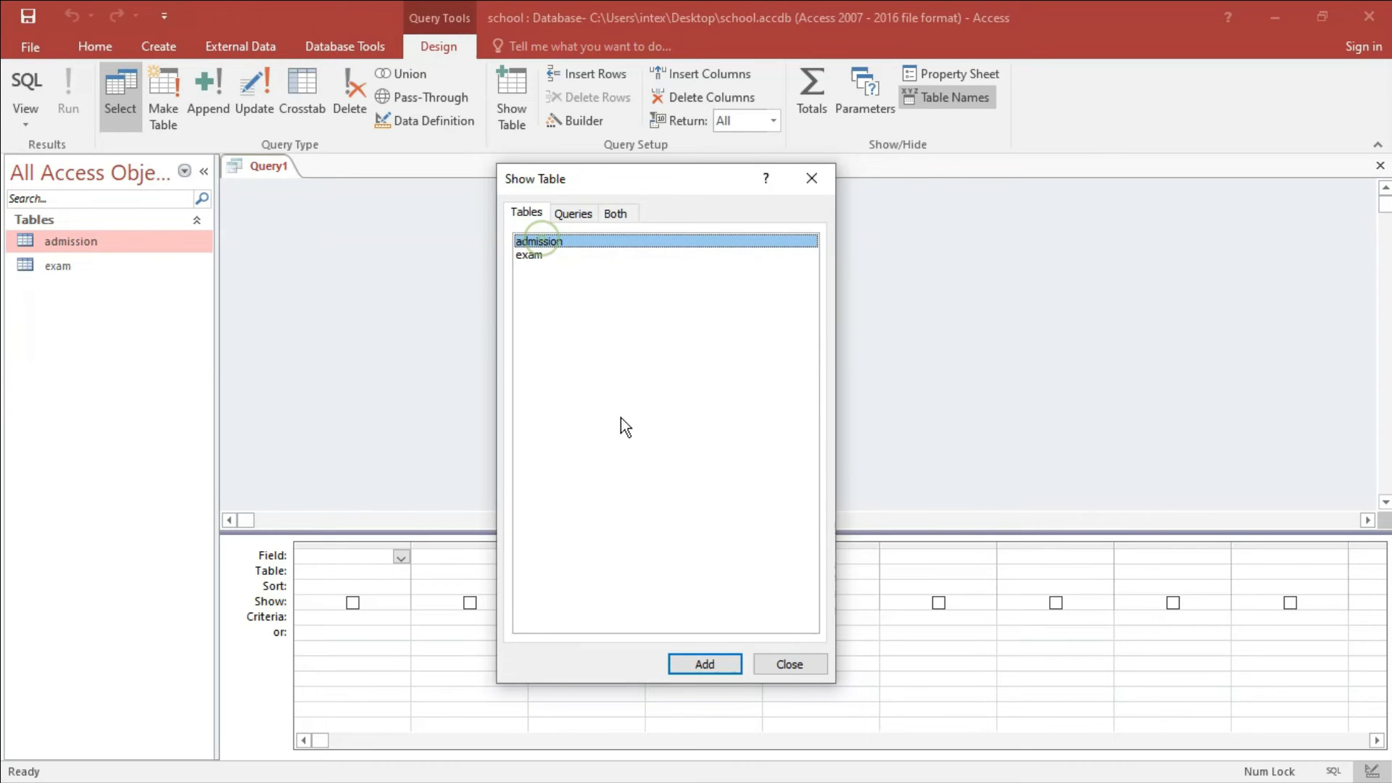
left_click(706, 661)
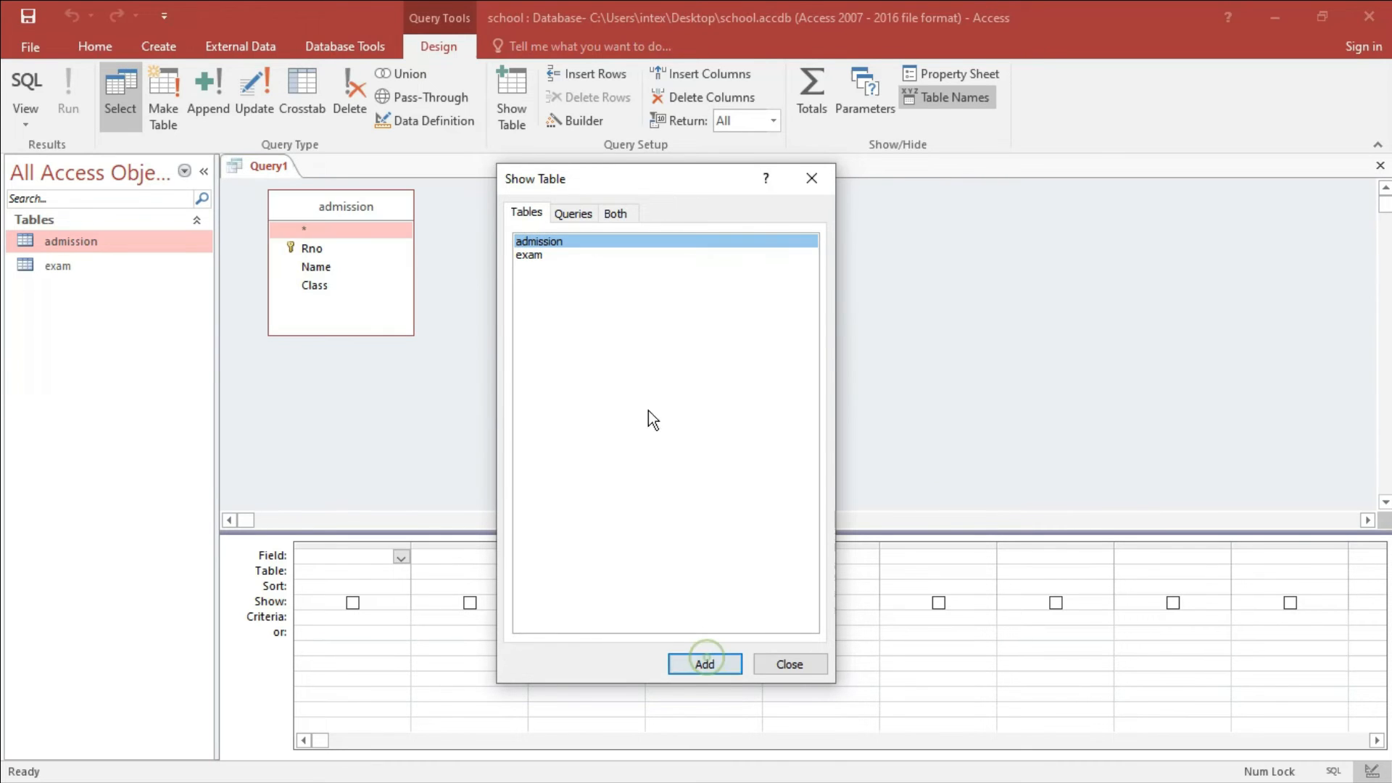
left_click(533, 257)
left_click(708, 663)
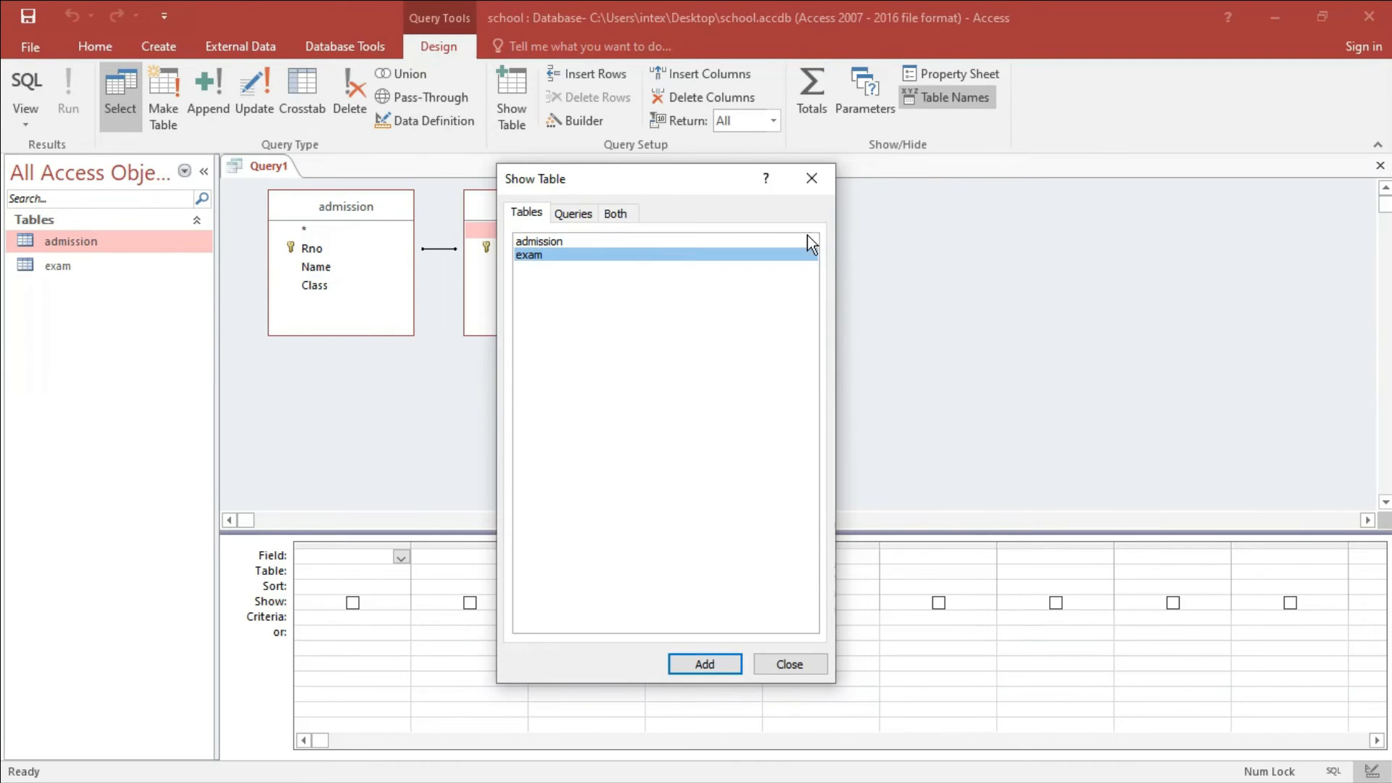
left_click(808, 181)
left_click_drag(545, 207, 797, 212)
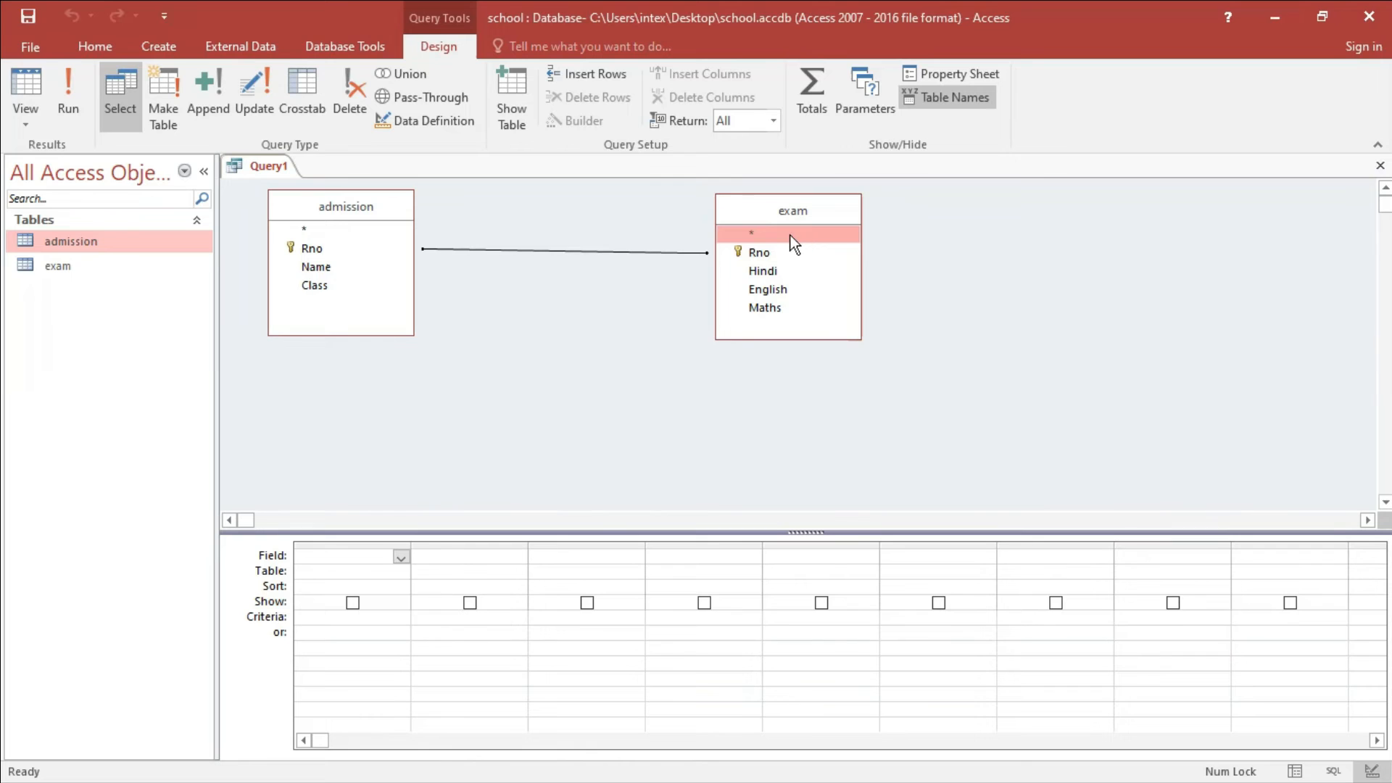
Add Rno, Name and Class from admission and Hindi, English and Maths from exam to the query's fields.
double_click(321, 249)
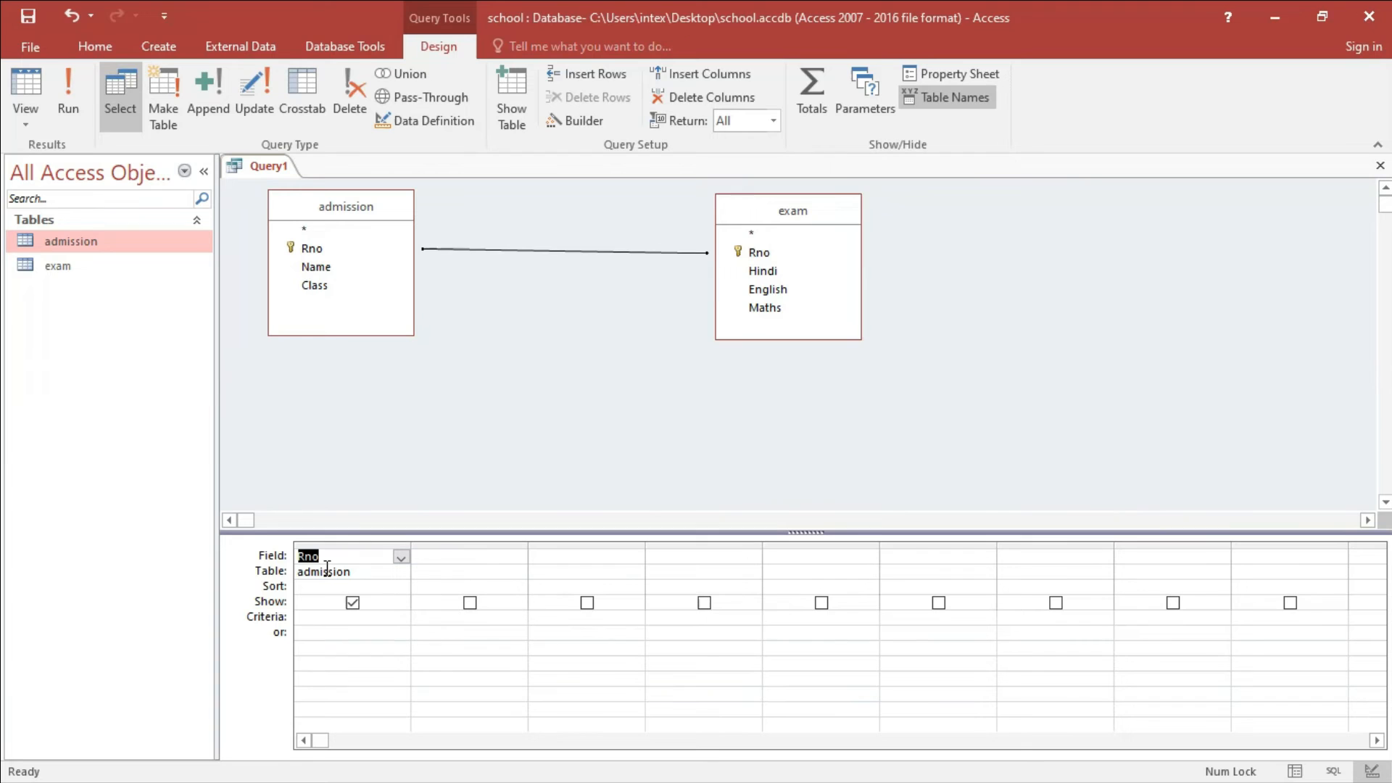
double_click(315, 267)
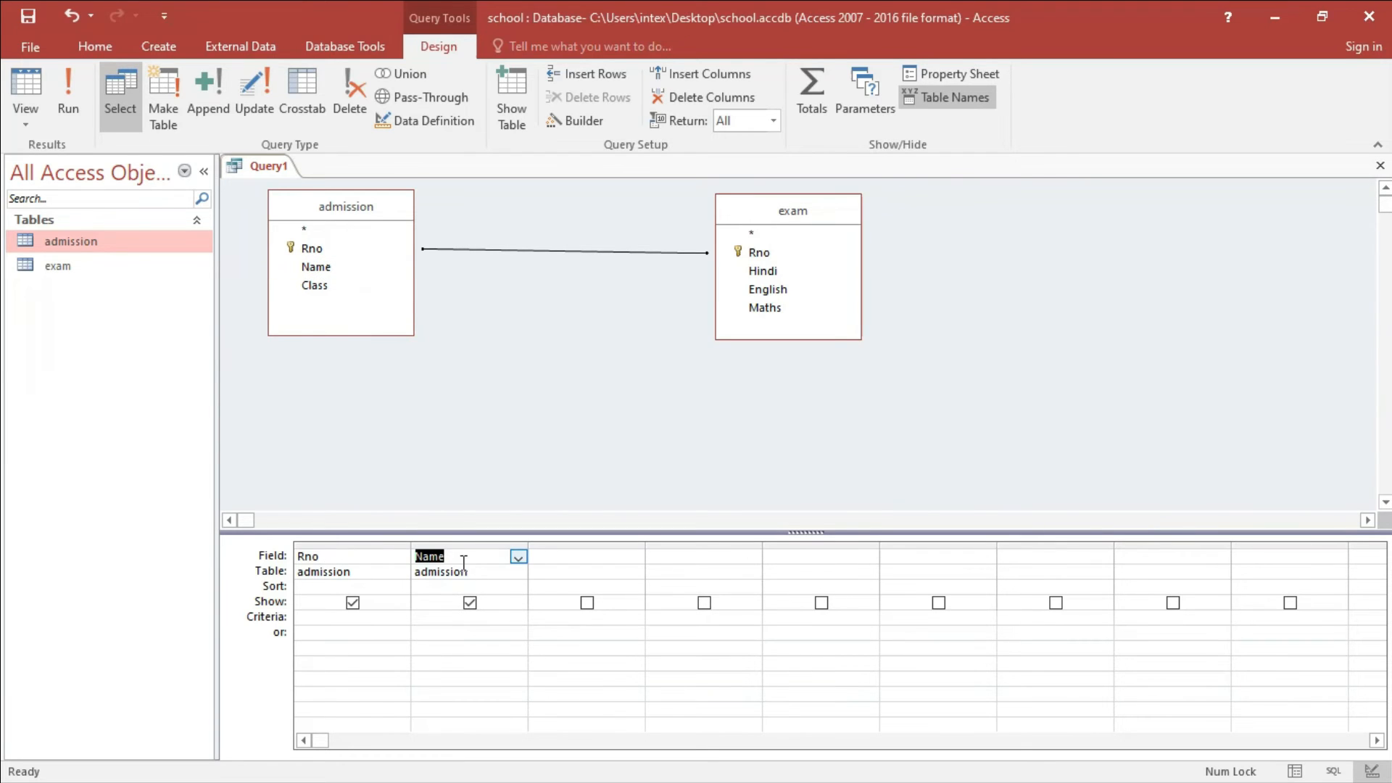
left_click_drag(315, 286, 575, 556)
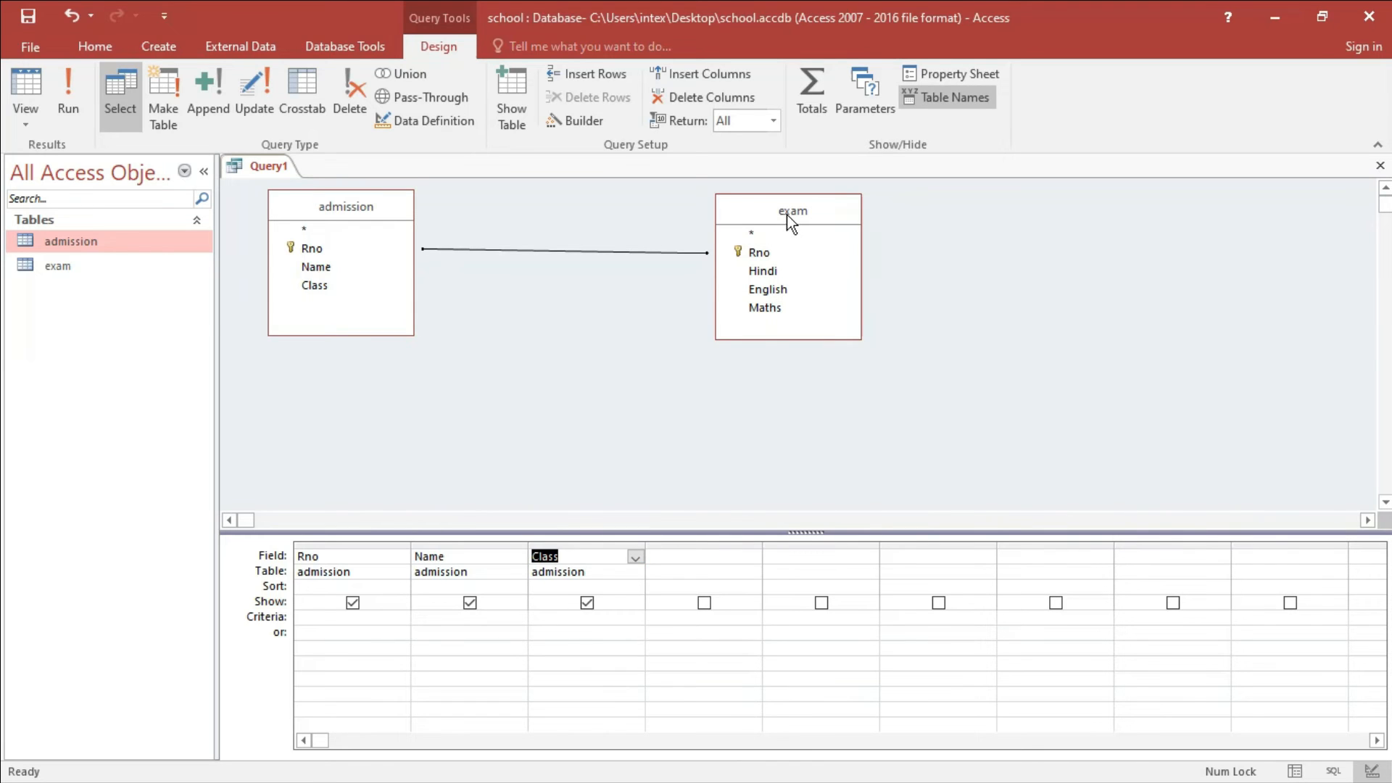
double_click(758, 272)
double_click(767, 290)
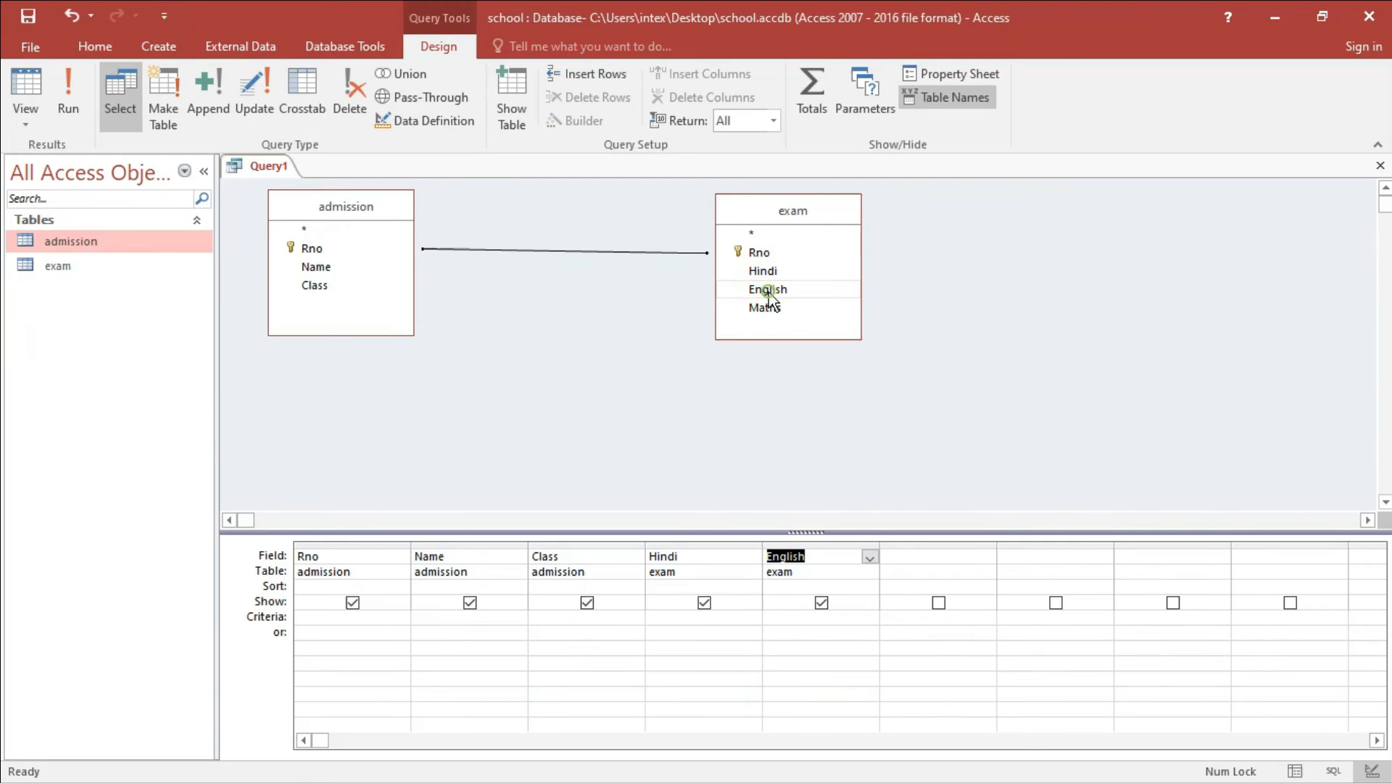
double_click(758, 309)
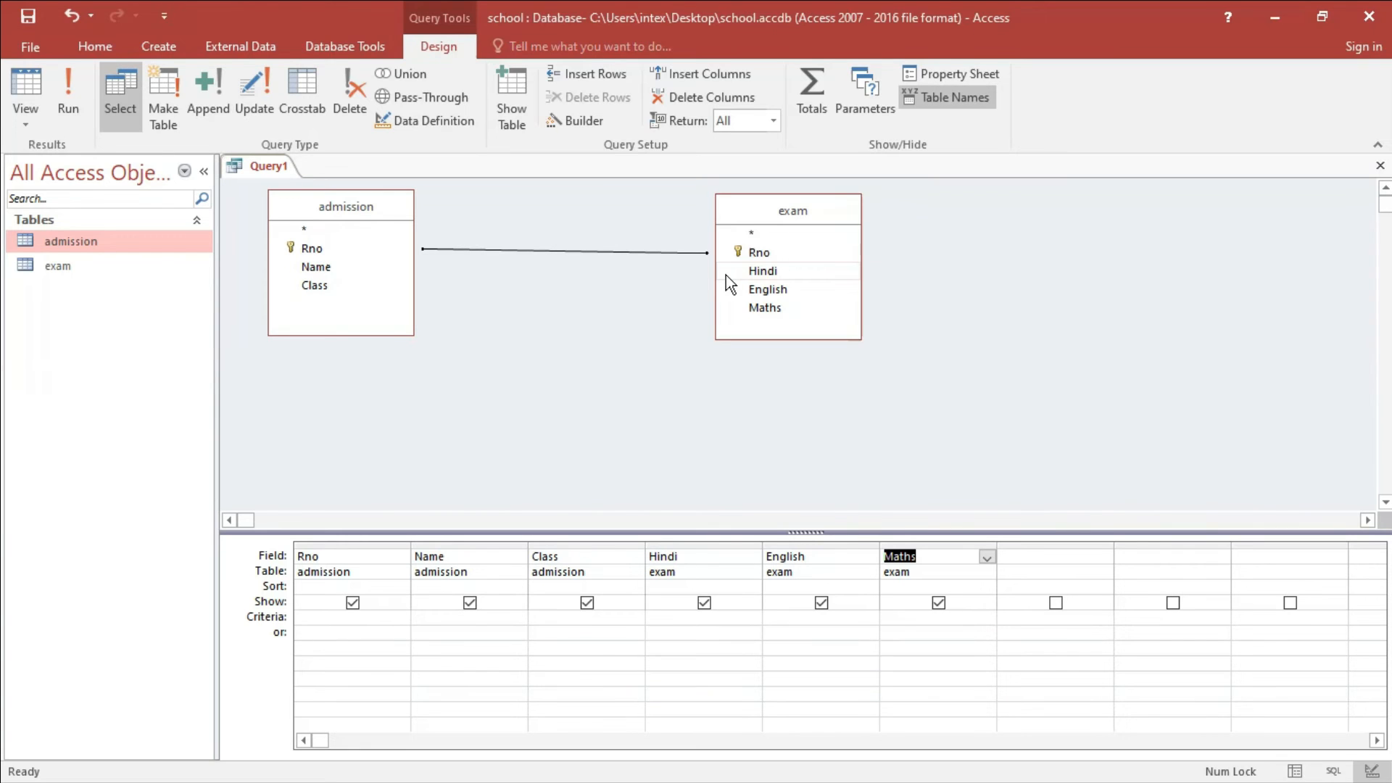
Save the query as "inner join" and run it.
key("ctrl+s")
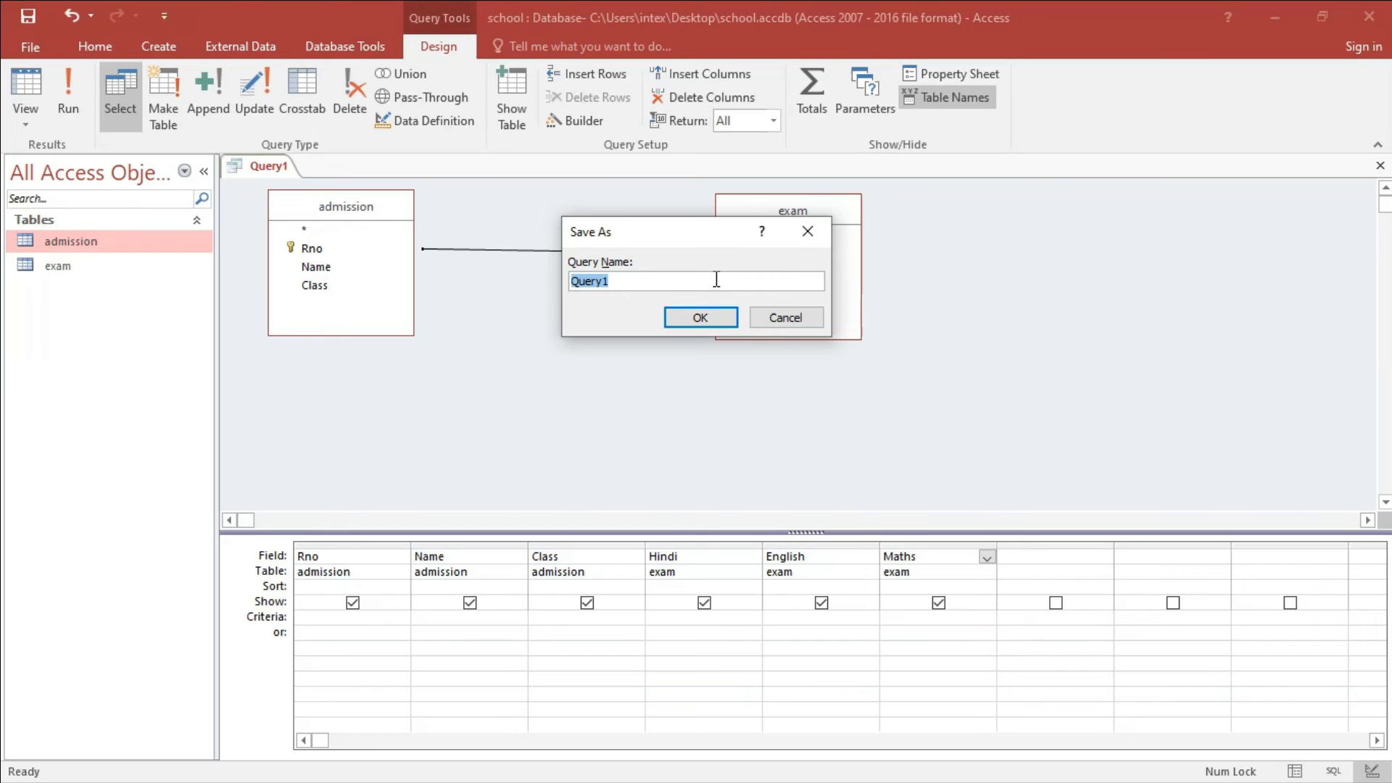
type("inner join")
left_click(685, 319)
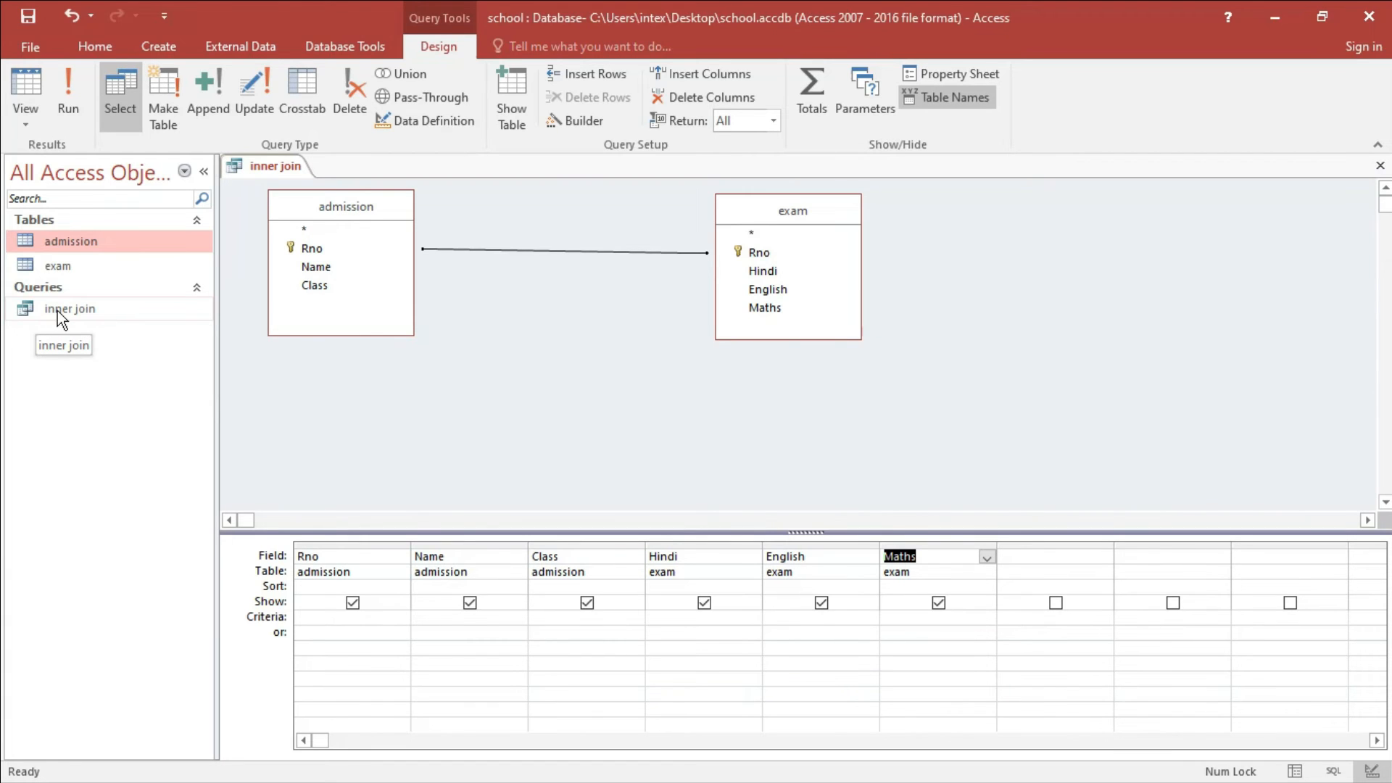
left_click(72, 98)
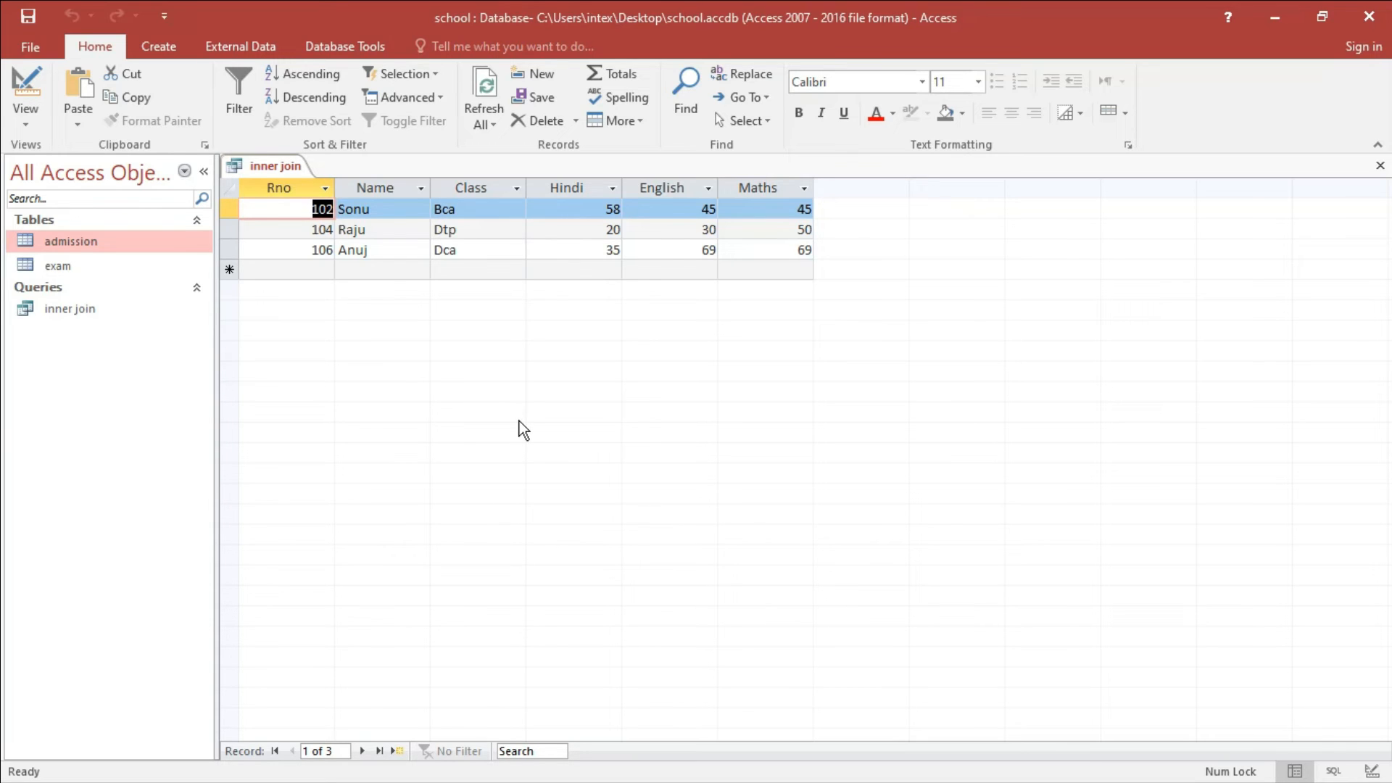
Review the inner join result's Rno, Name, Class, Hindi, English and Maths columns and the Rno of each returned record.
left_click(293, 185)
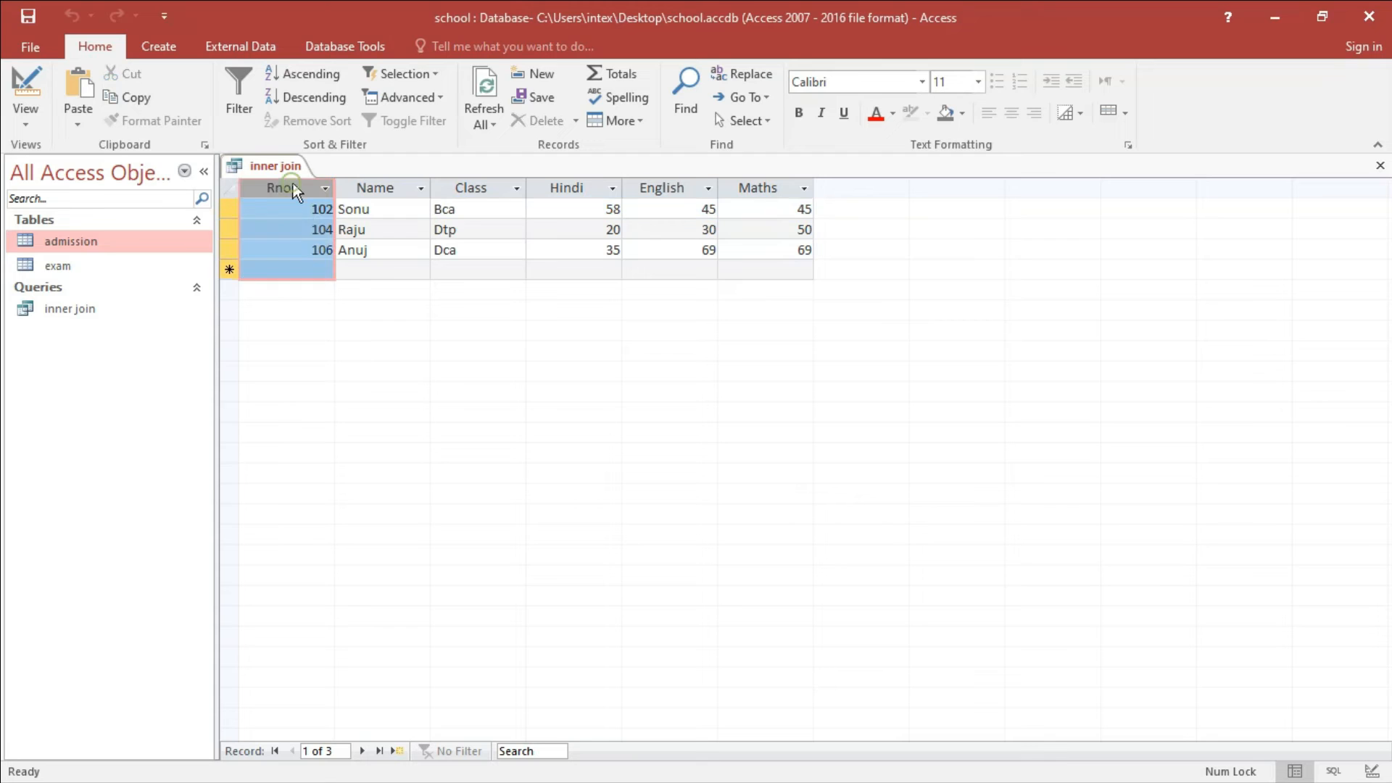
left_click(366, 185)
left_click(491, 186)
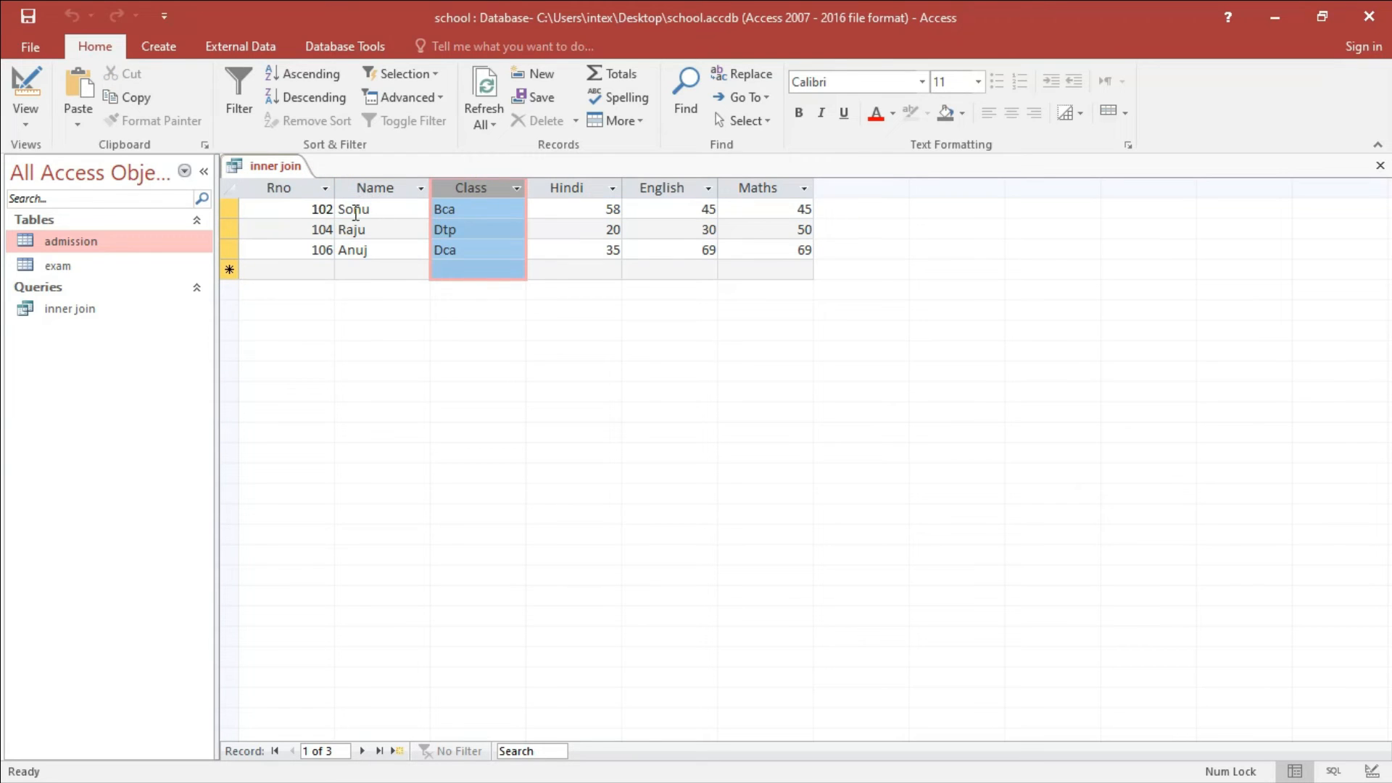
left_click(563, 190)
left_click(664, 187)
left_click(765, 187)
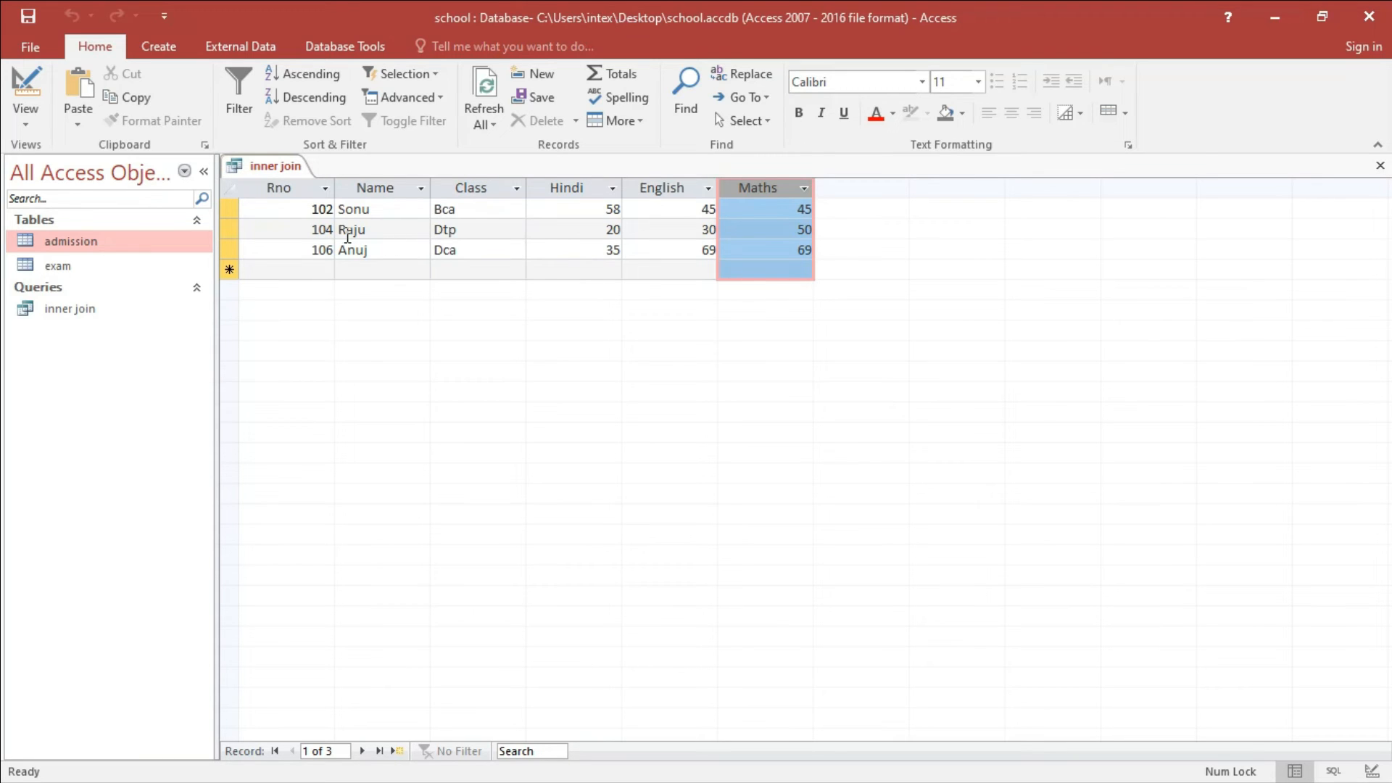
double_click(311, 208)
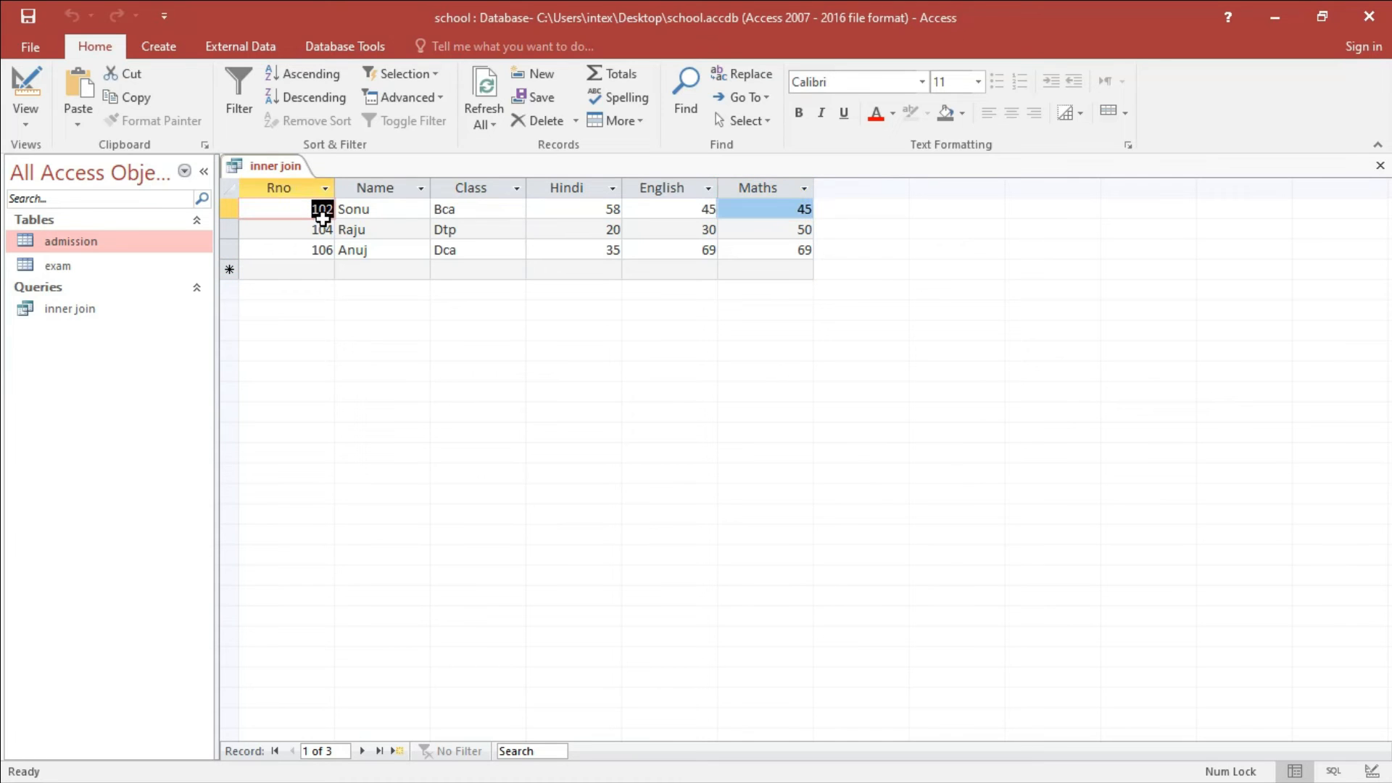
double_click(306, 229)
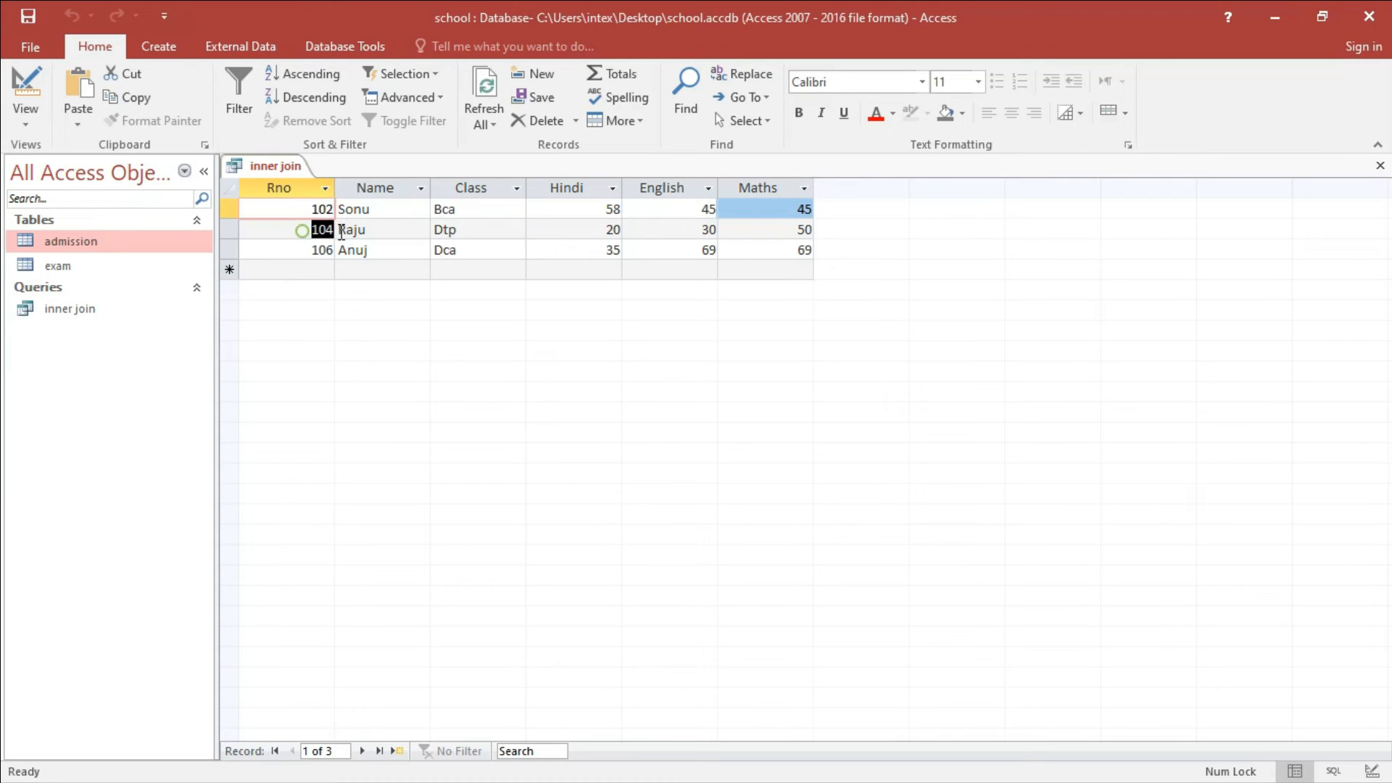
double_click(303, 249)
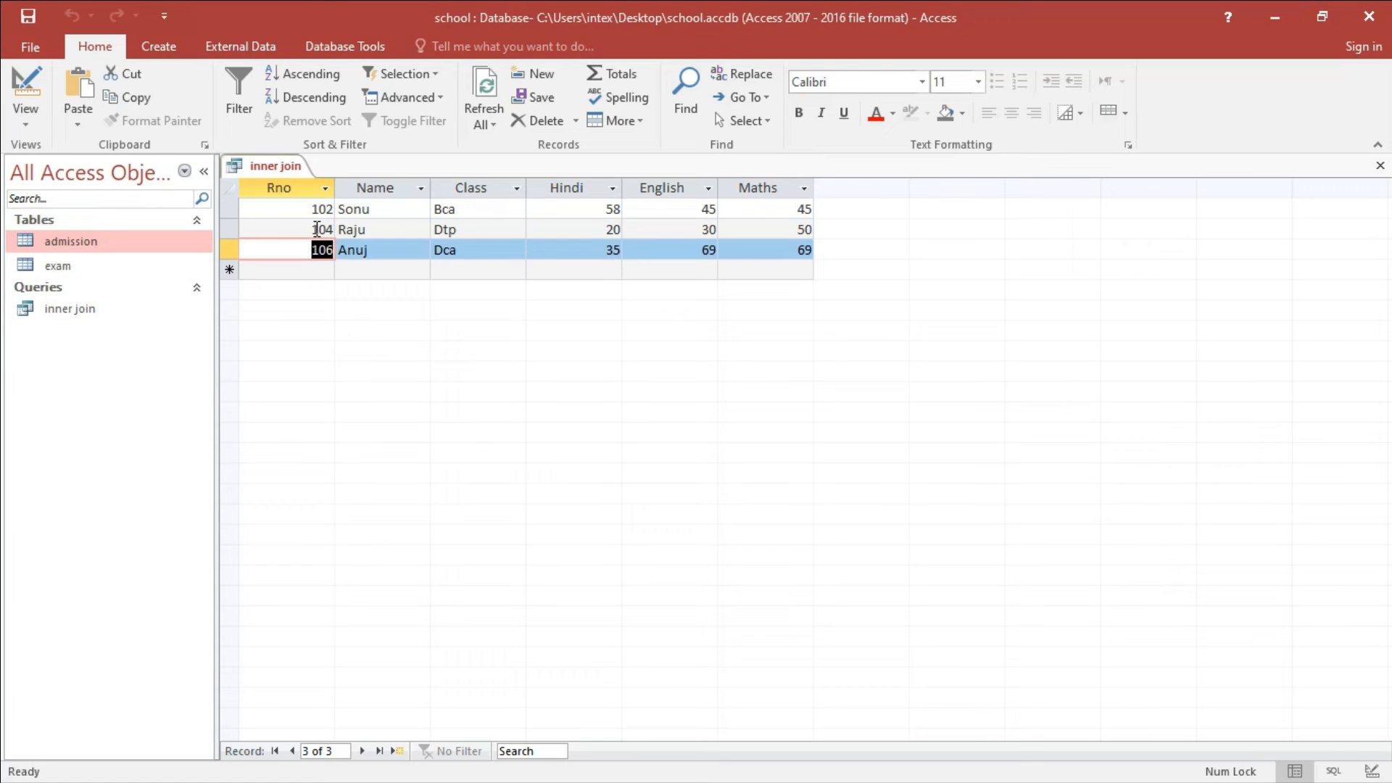
Open the admission and exam tables and check the records with Rno 102, 104 and 106 in each.
double_click(105, 242)
left_click(314, 228)
left_click(311, 263)
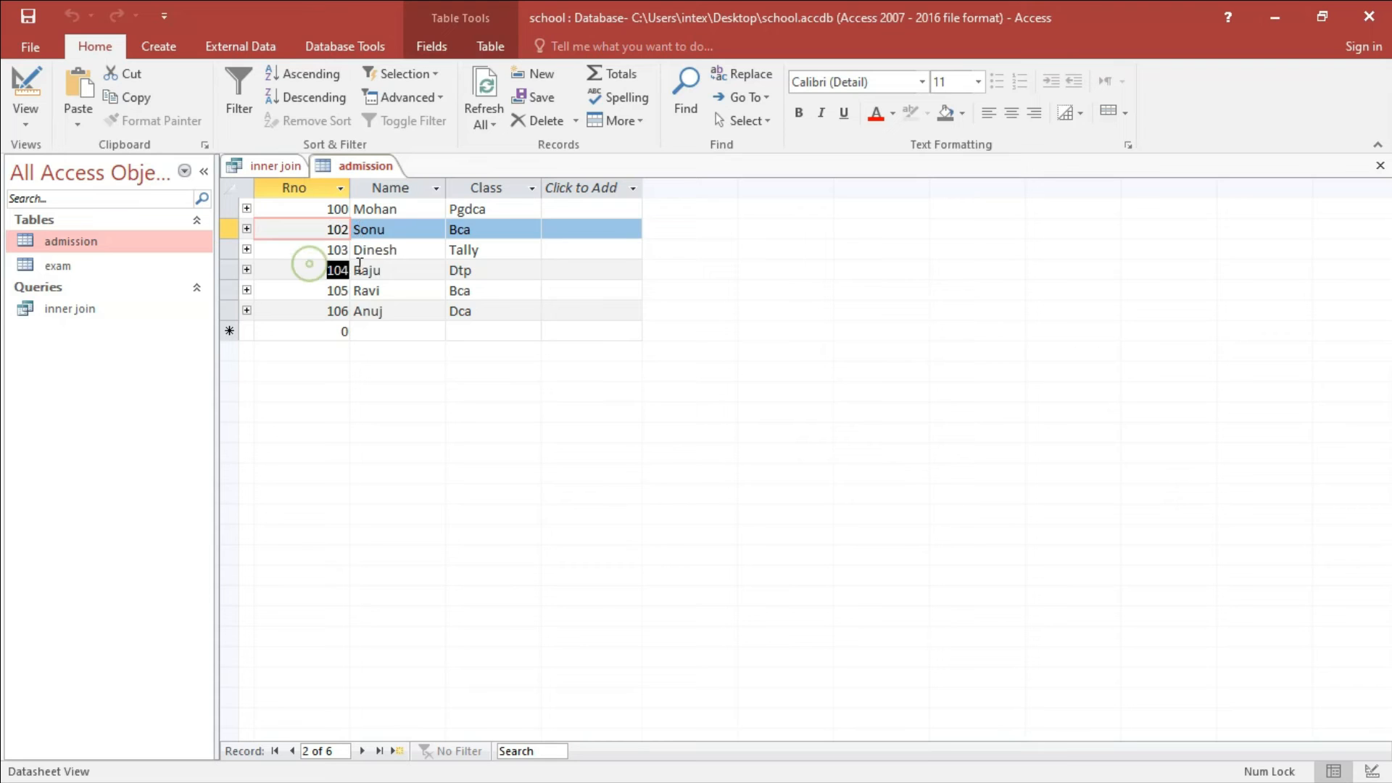
left_click(319, 305)
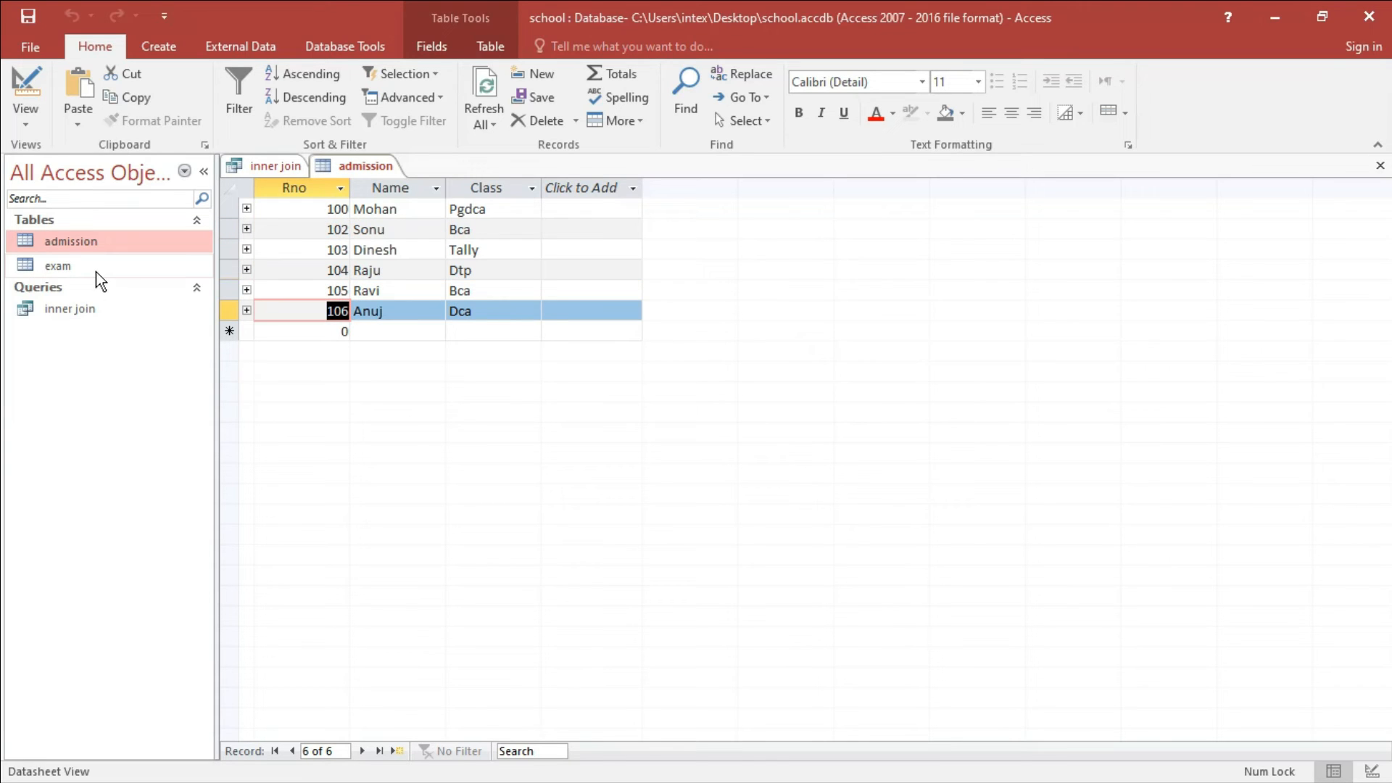
double_click(77, 267)
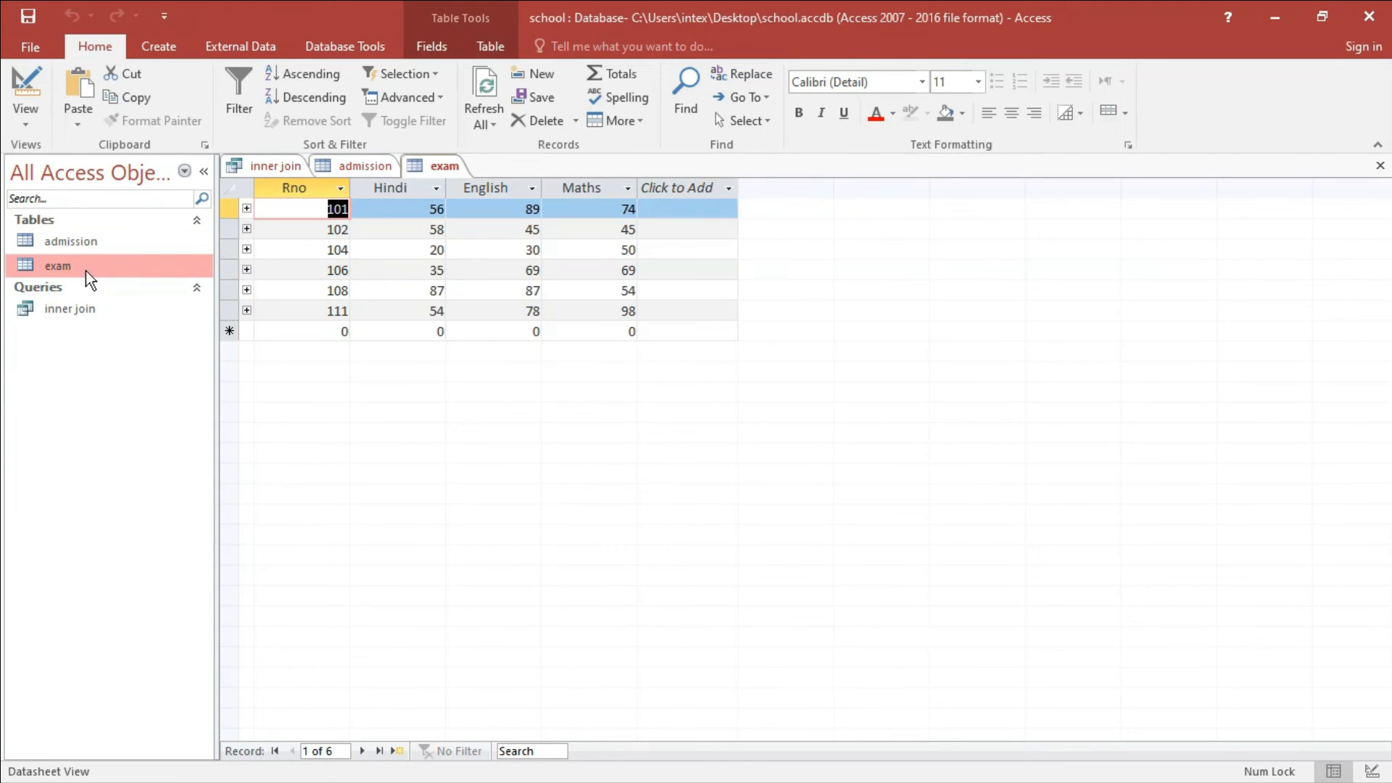
left_click(327, 230)
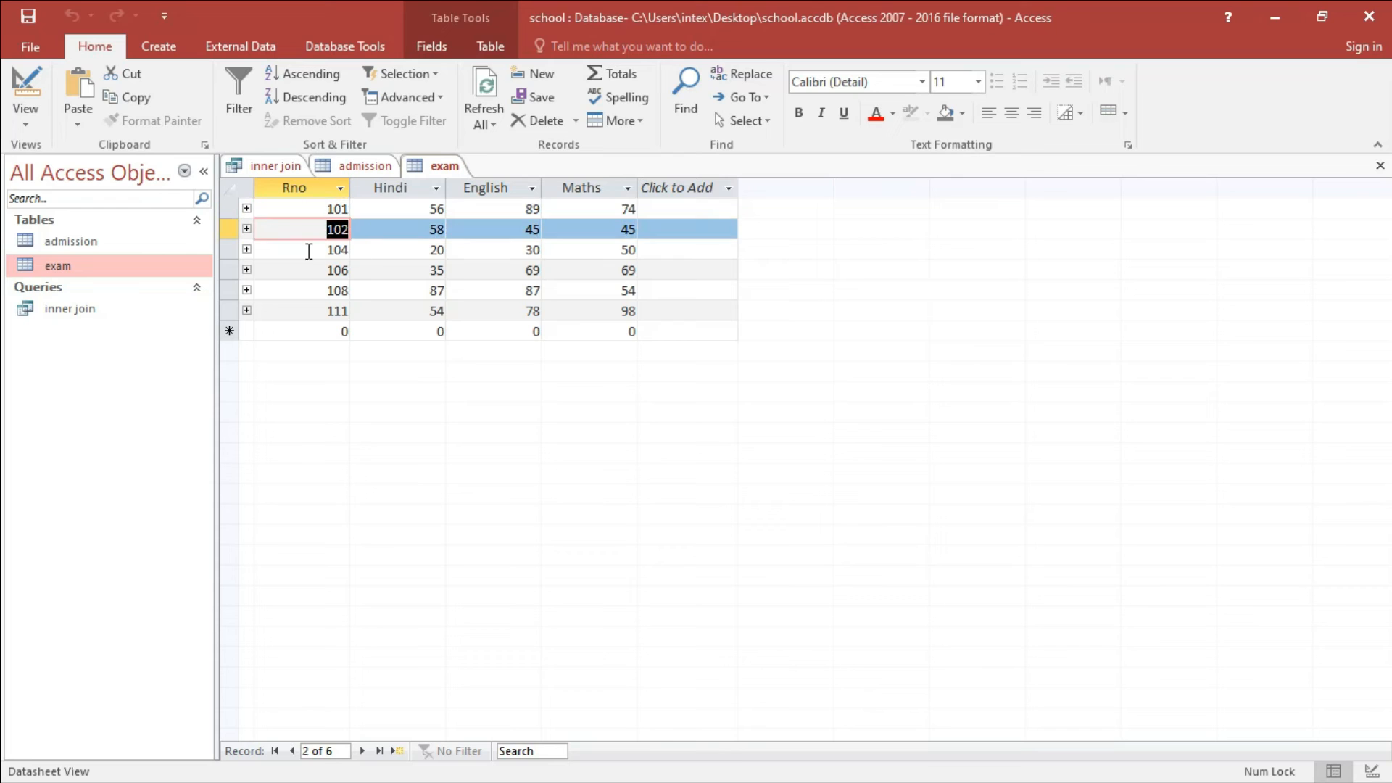
left_click(310, 250)
left_click(310, 276)
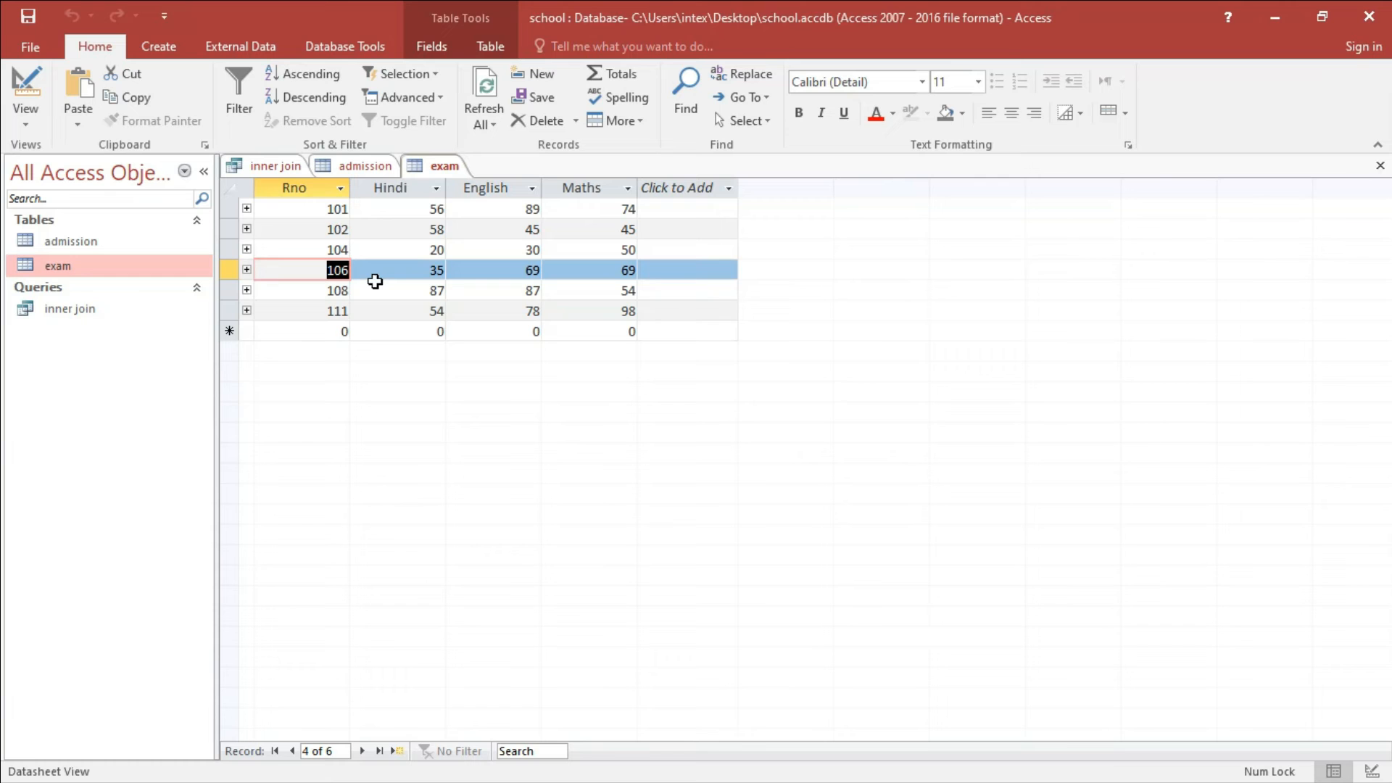
Return to the inner join result and close it along with the admission and exam tables.
left_click(283, 169)
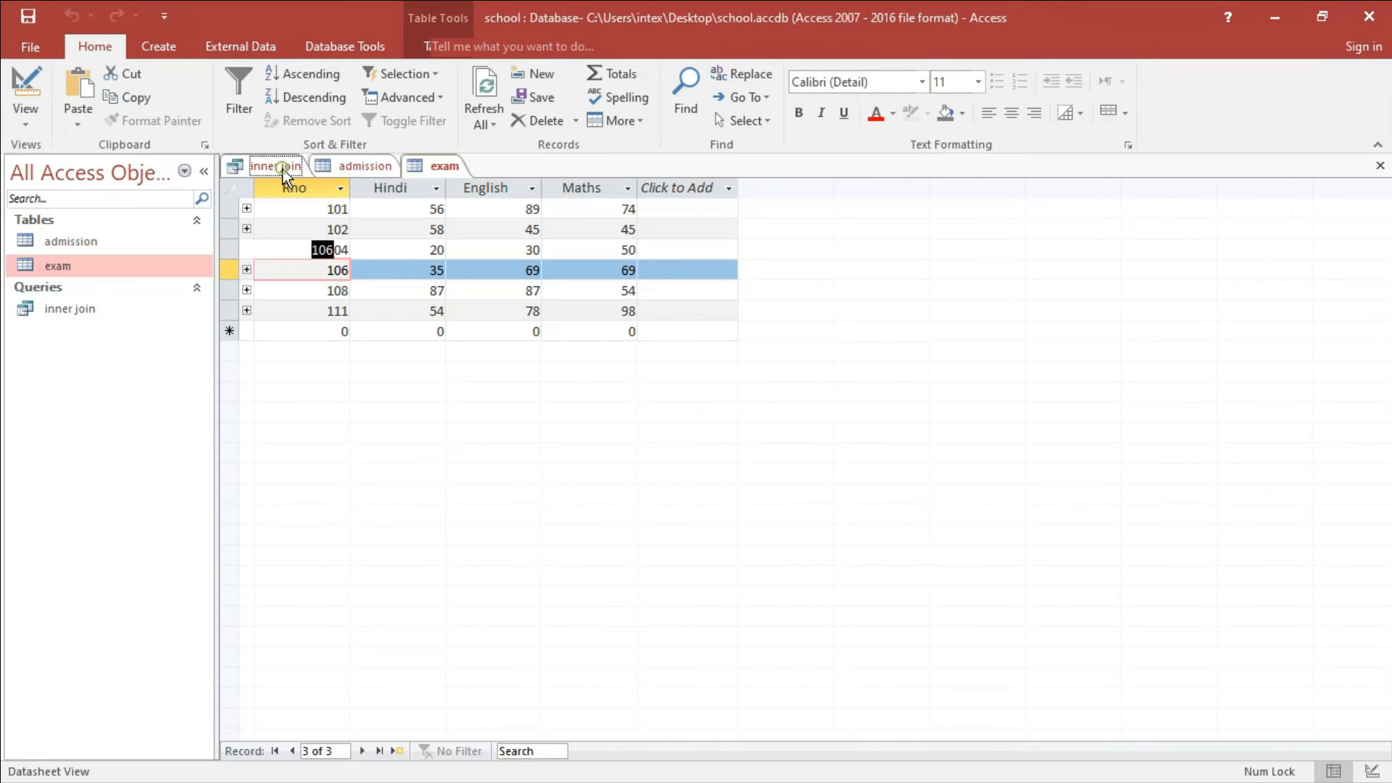
left_click(1381, 168)
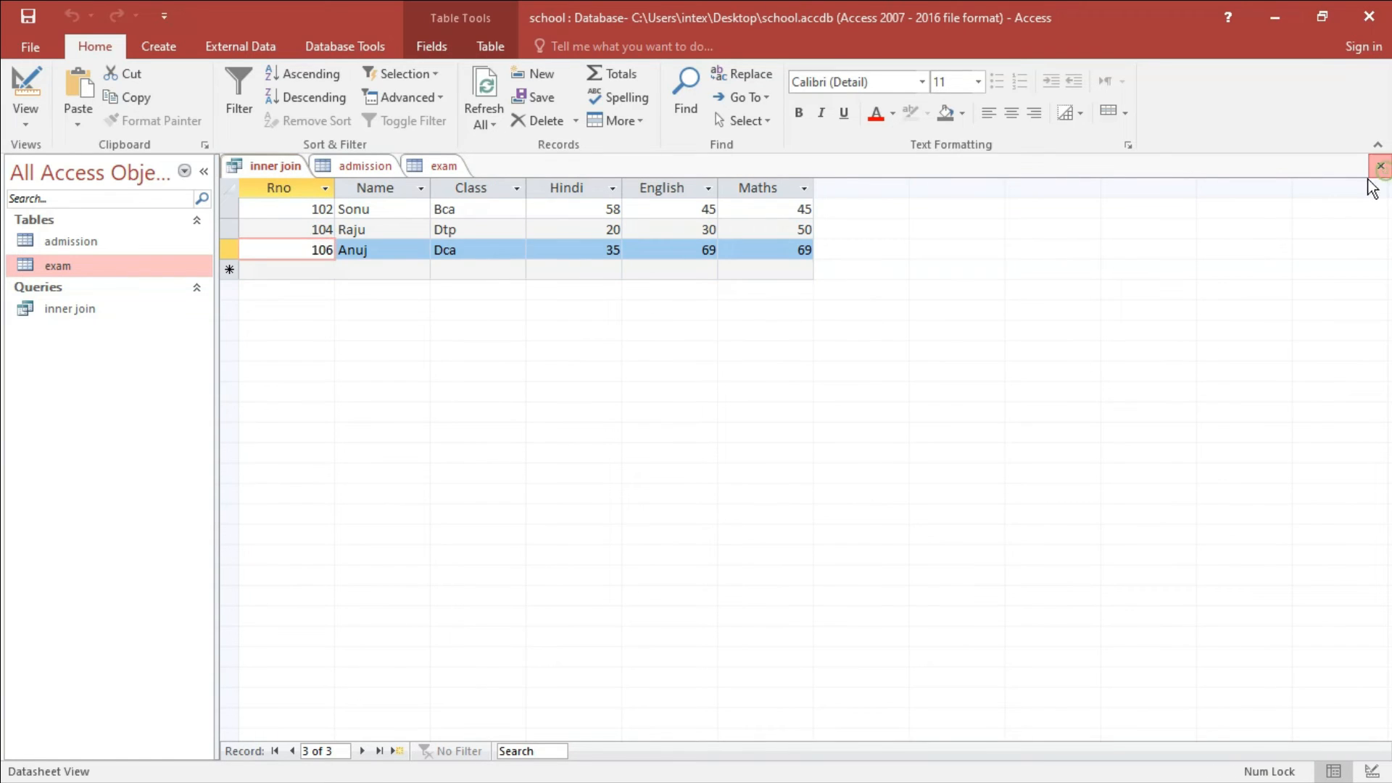
left_click(1380, 168)
left_click(1380, 166)
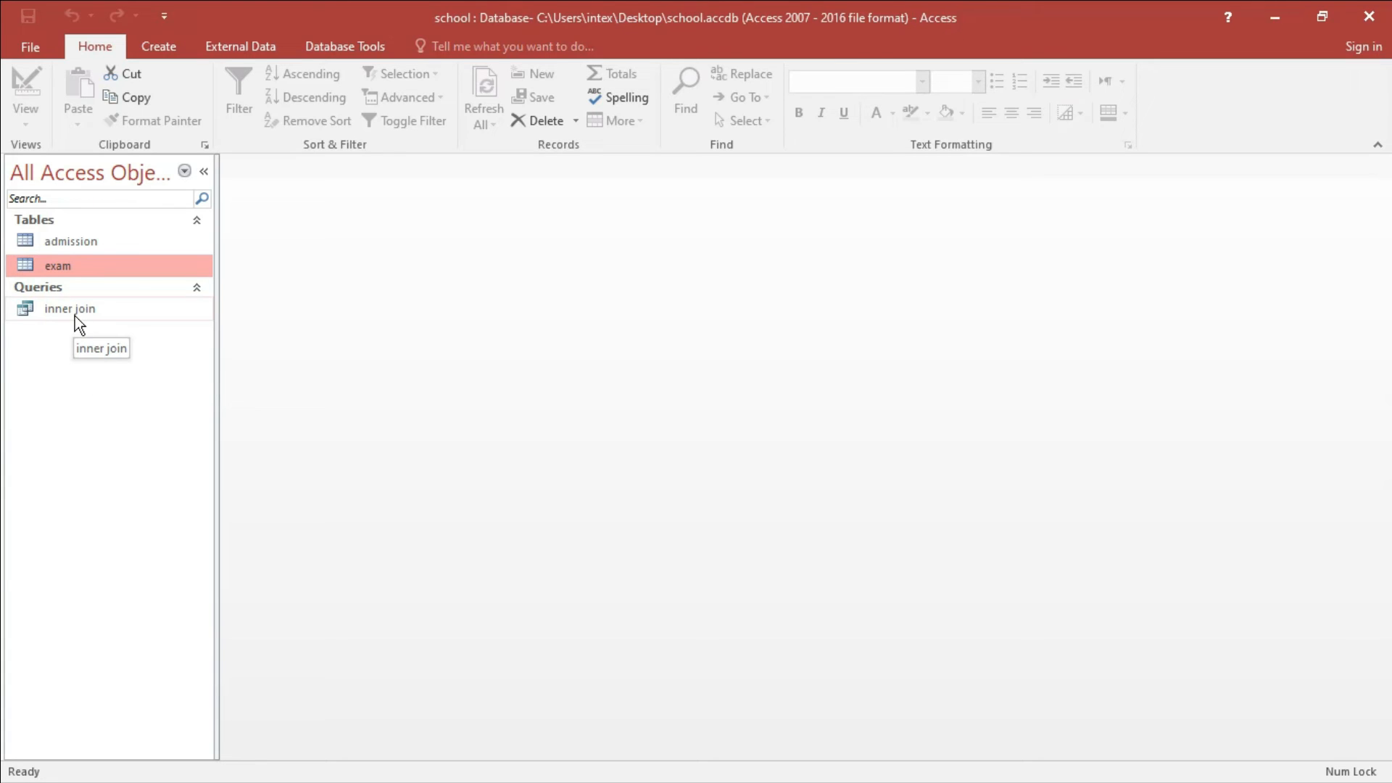
Set the admission–exam relationship's join to include all admission records and only matching exam records, and close the relationships view.
left_click(339, 47)
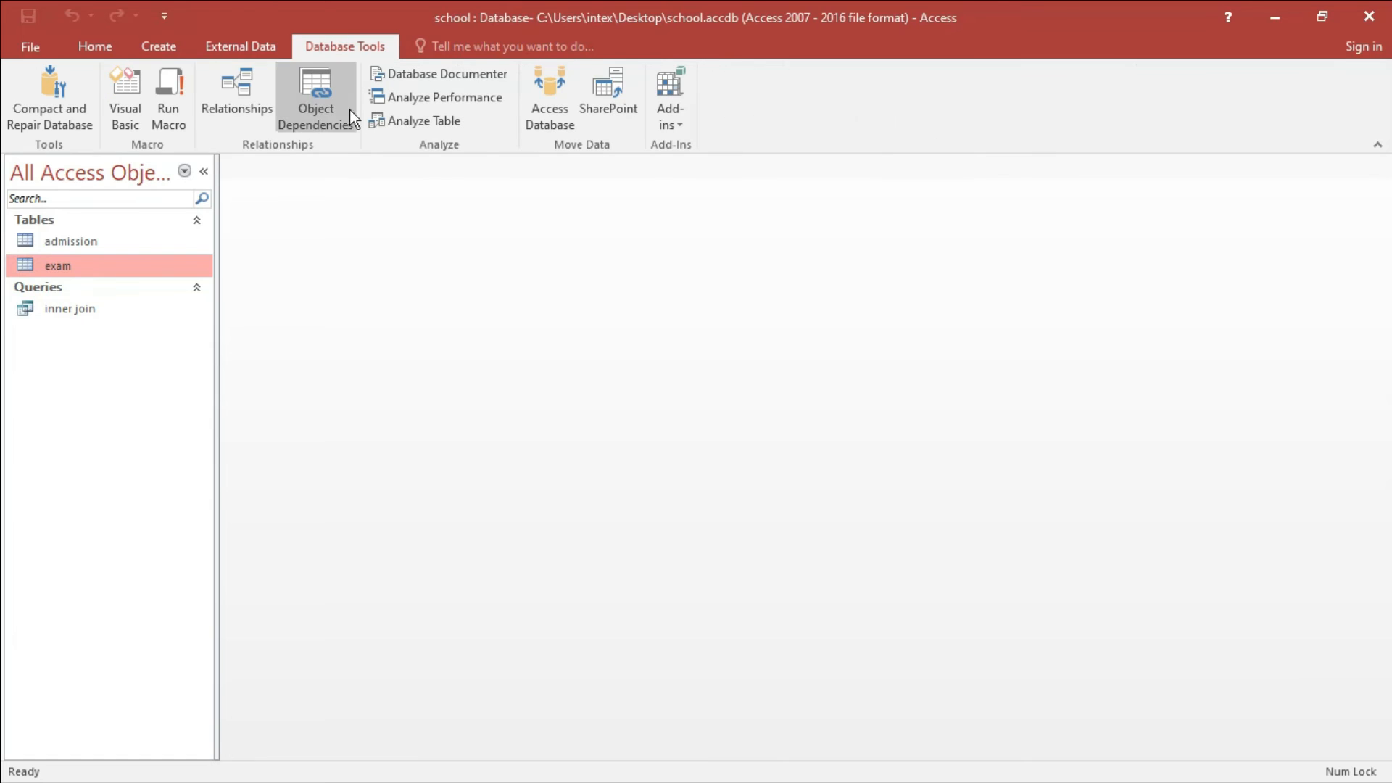
left_click(248, 105)
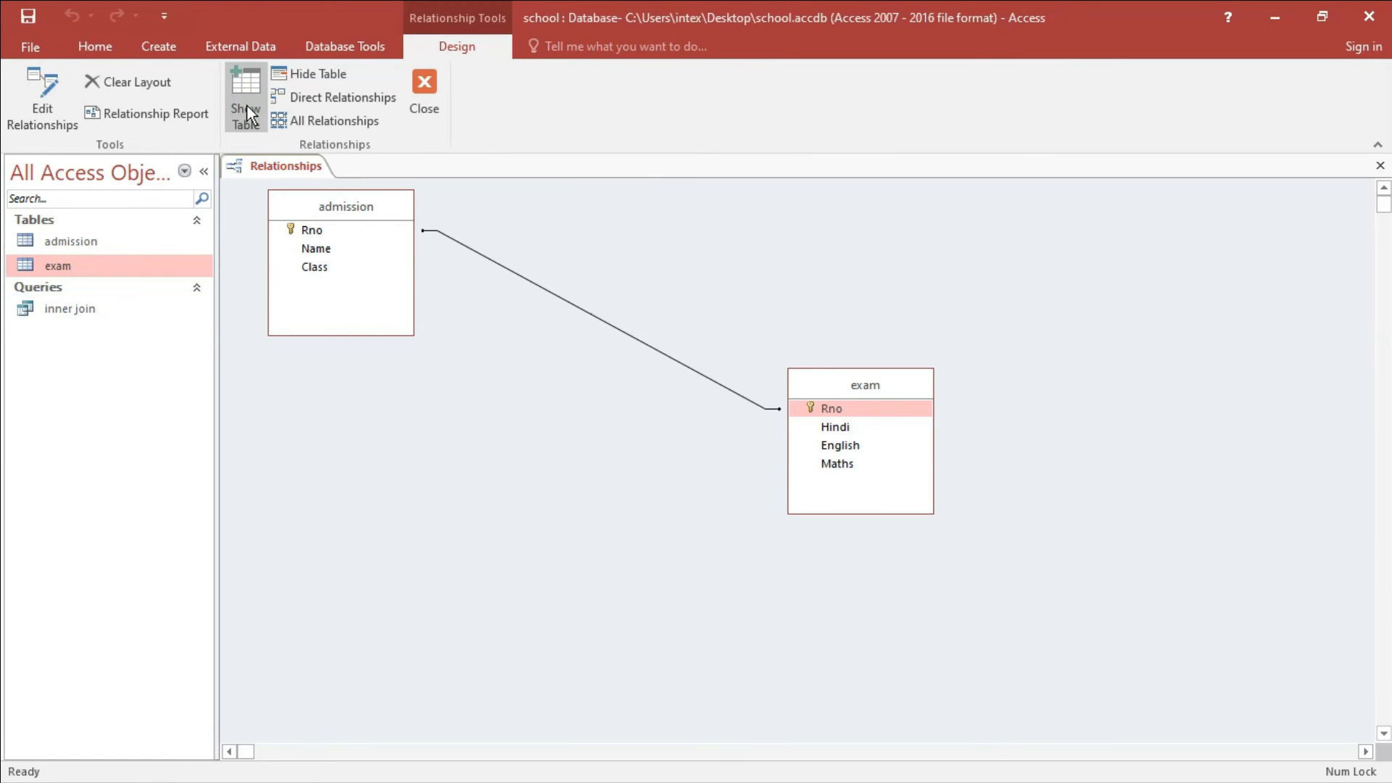
right_click(570, 302)
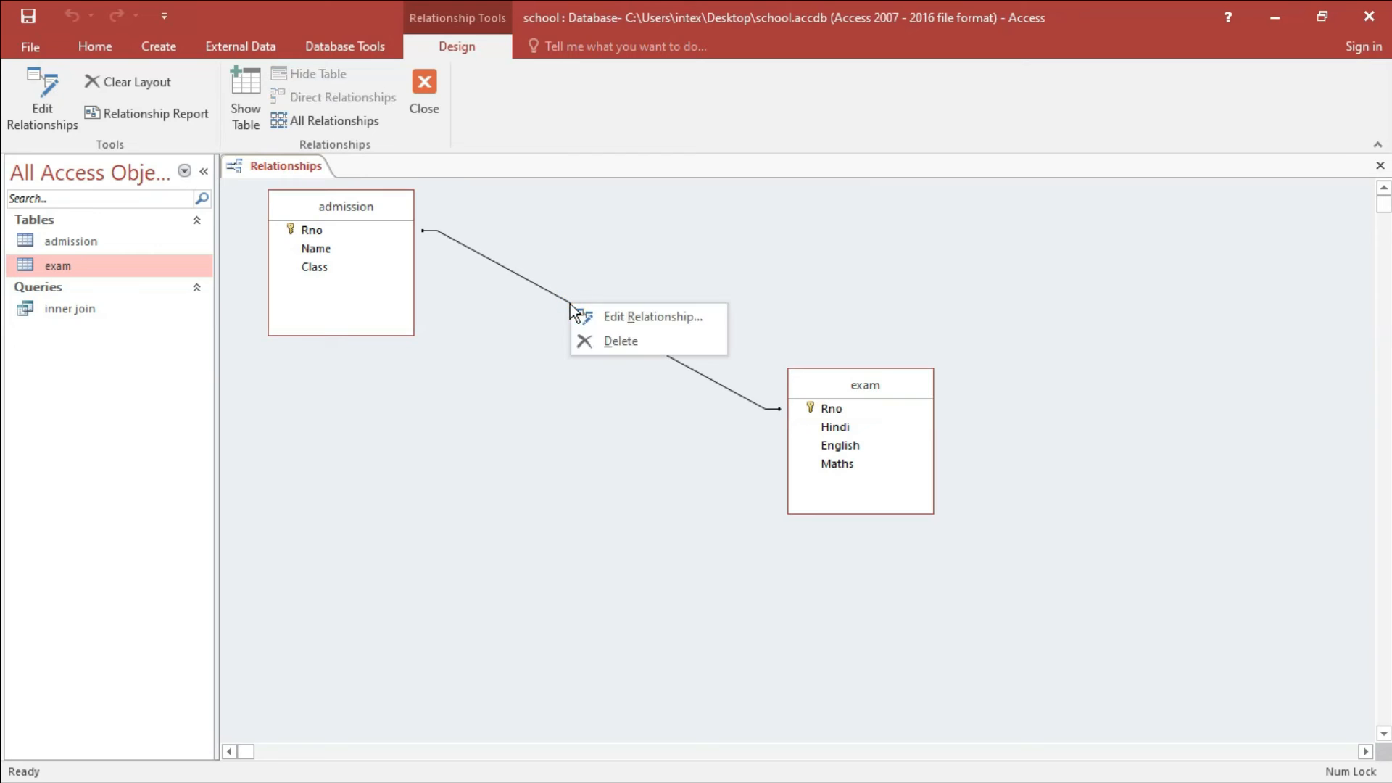
left_click(627, 316)
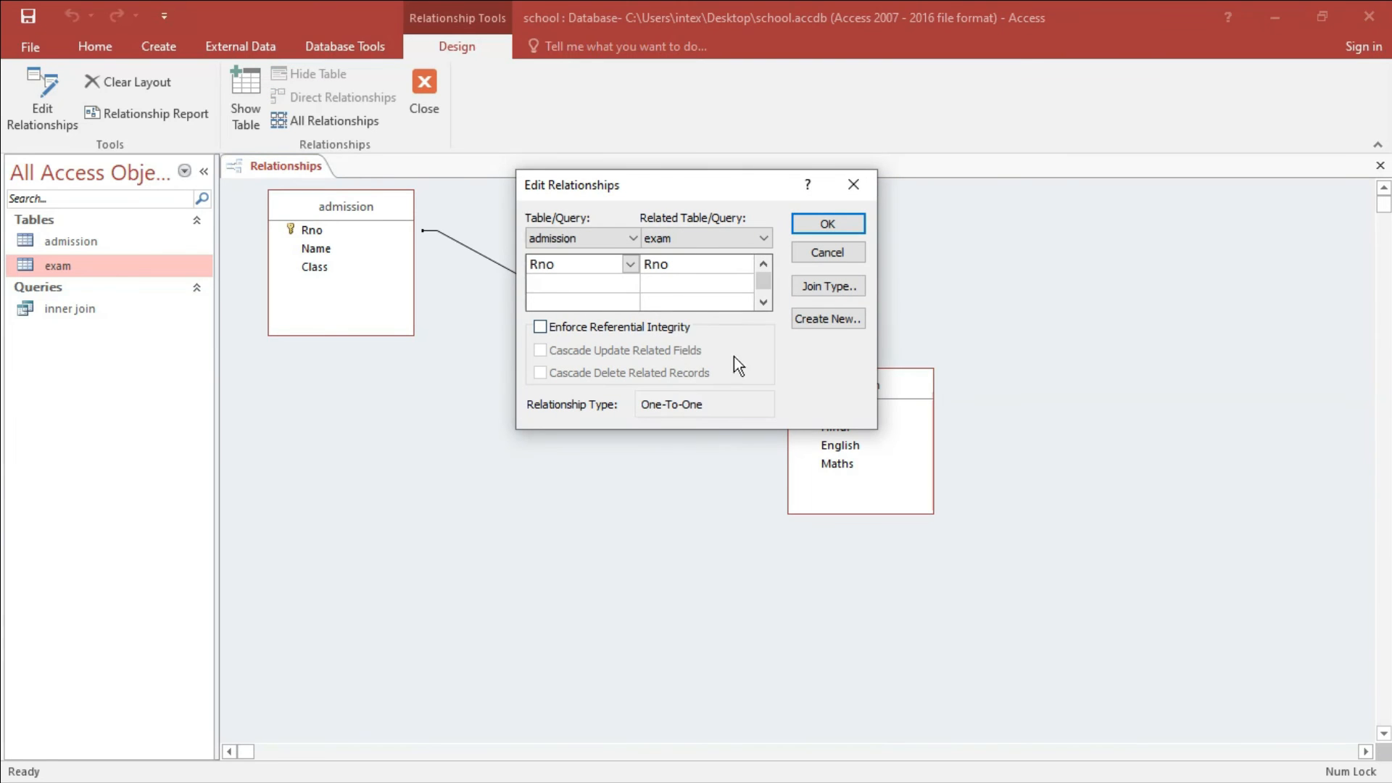
left_click(823, 287)
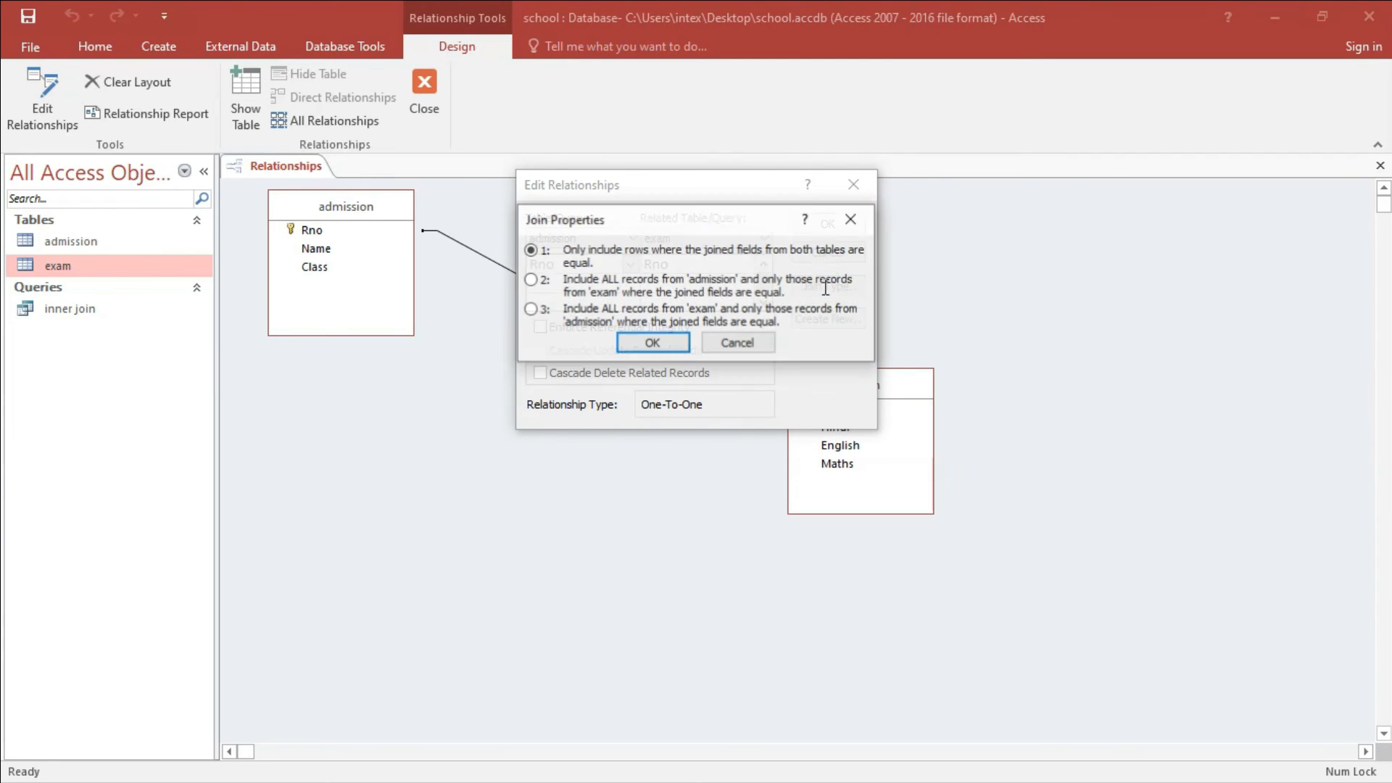
left_click(530, 281)
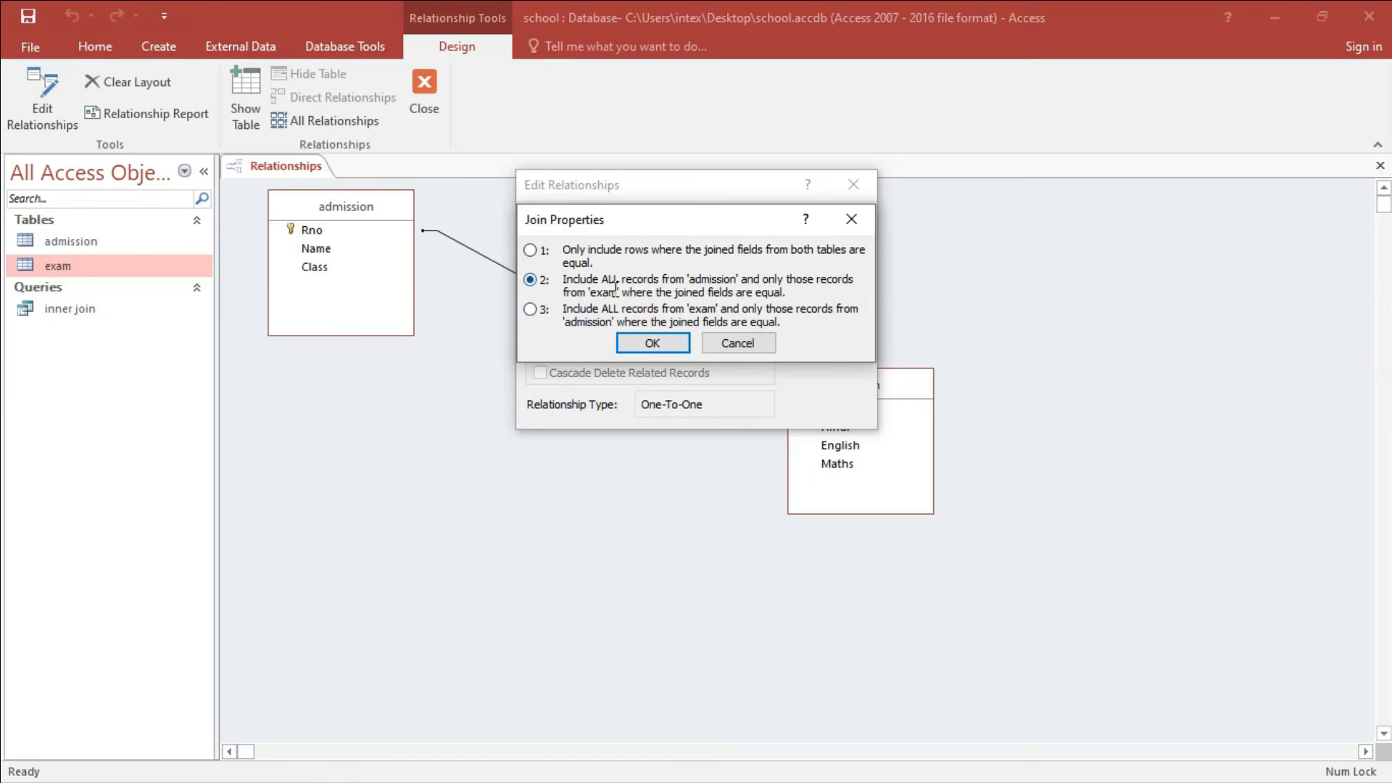
left_click_drag(695, 281, 756, 281)
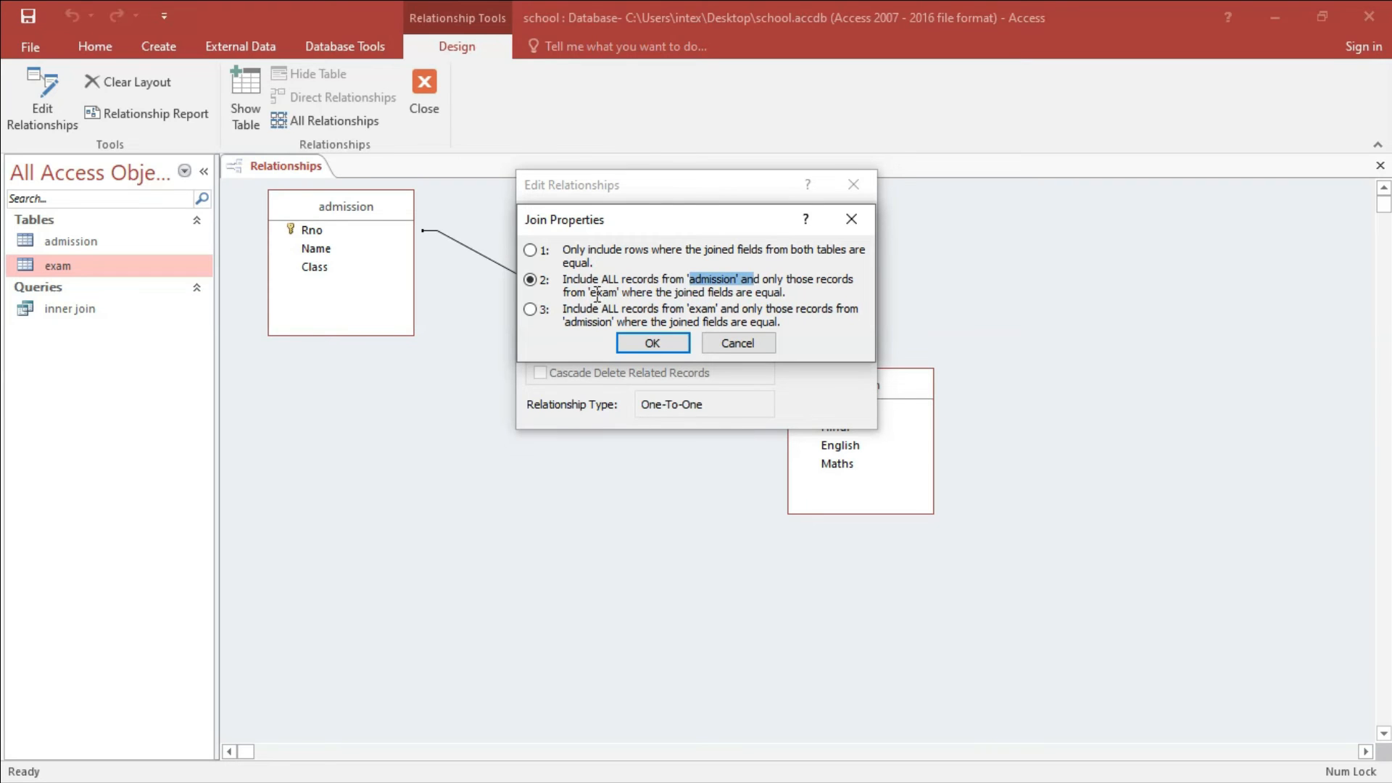
left_click_drag(591, 292, 638, 293)
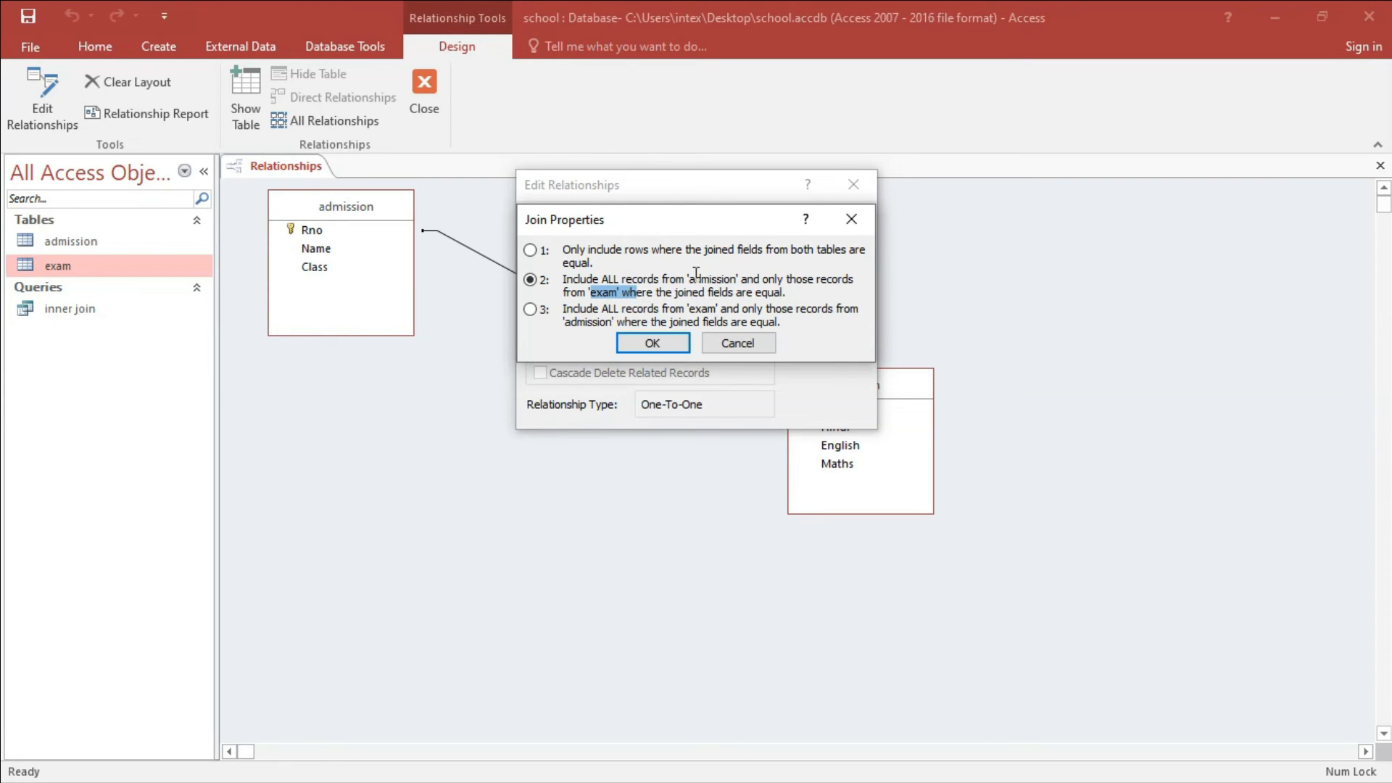
left_click(663, 346)
left_click(819, 225)
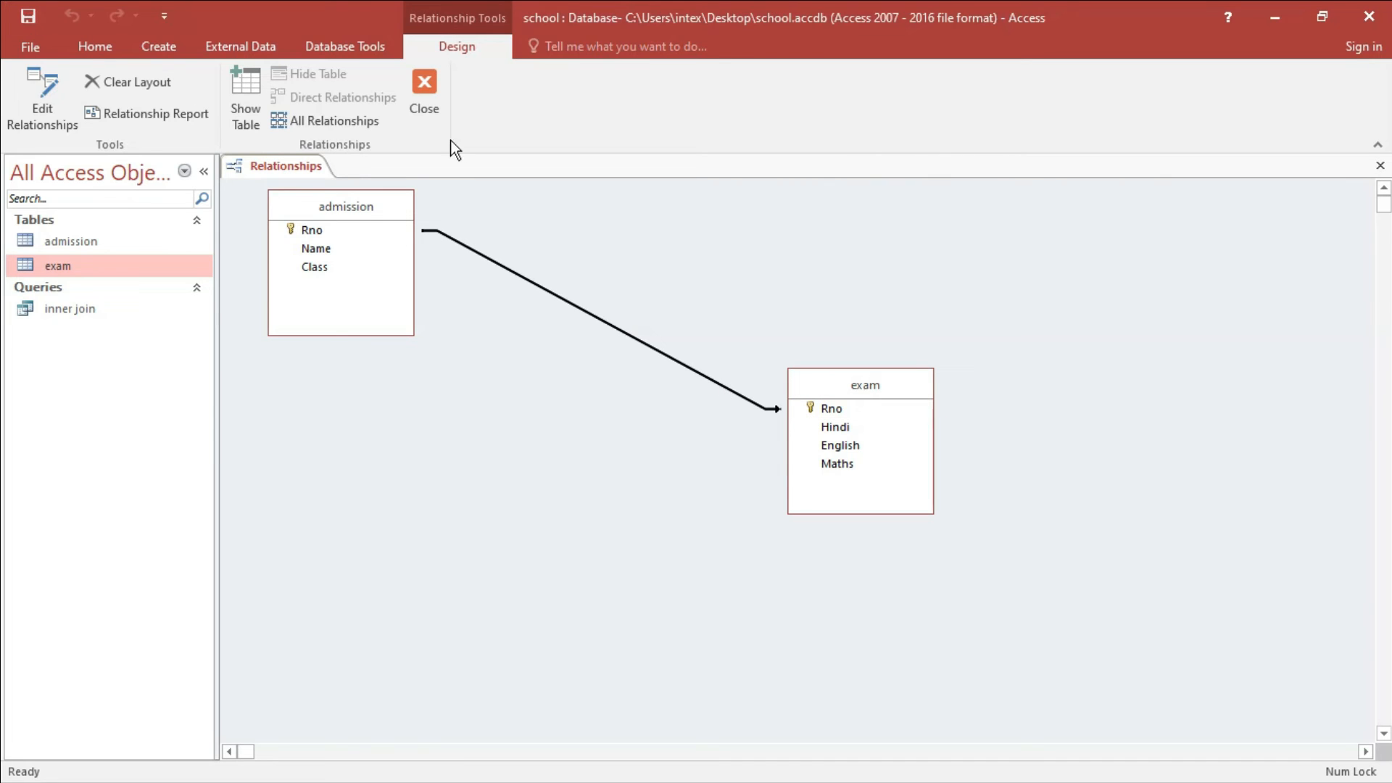
left_click(437, 100)
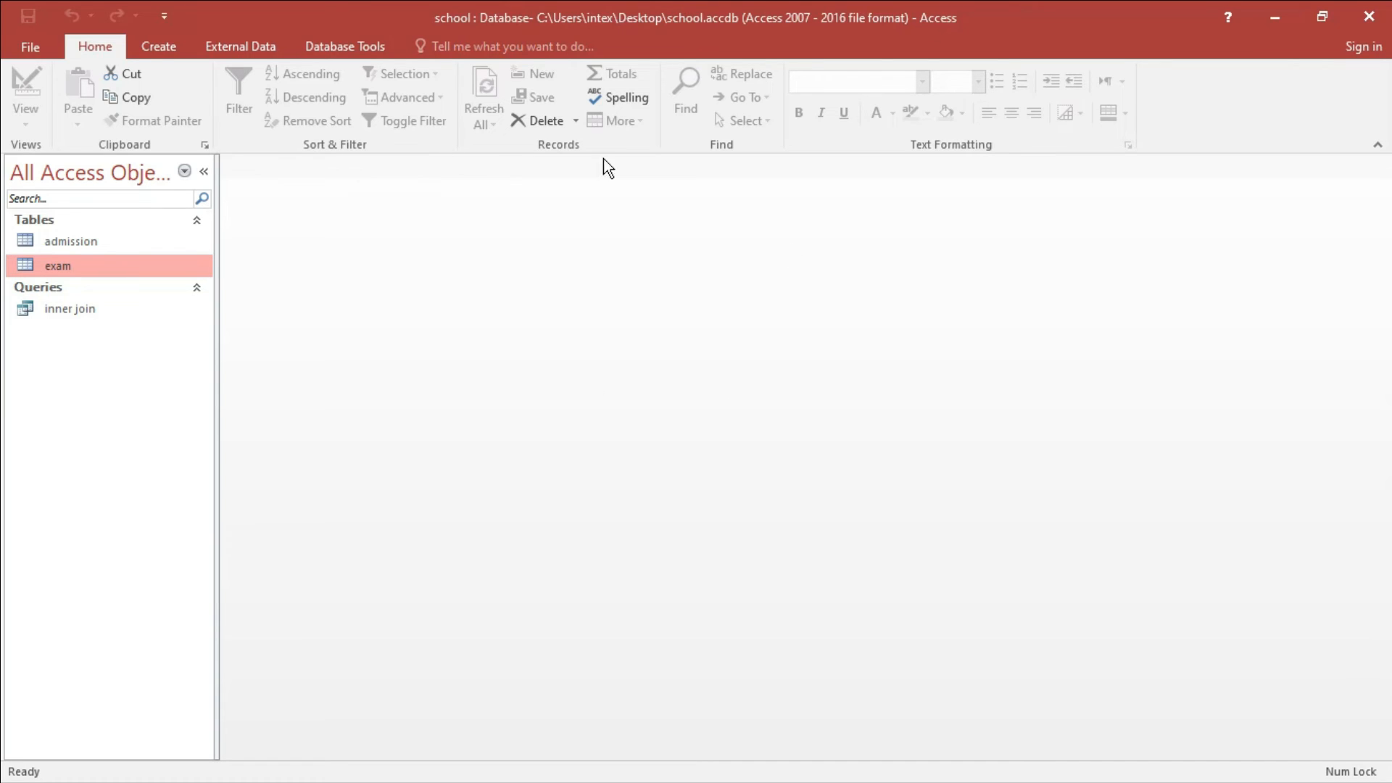
Create a new query in design view with the admission and exam tables, moving exam well apart from admission.
left_click(159, 47)
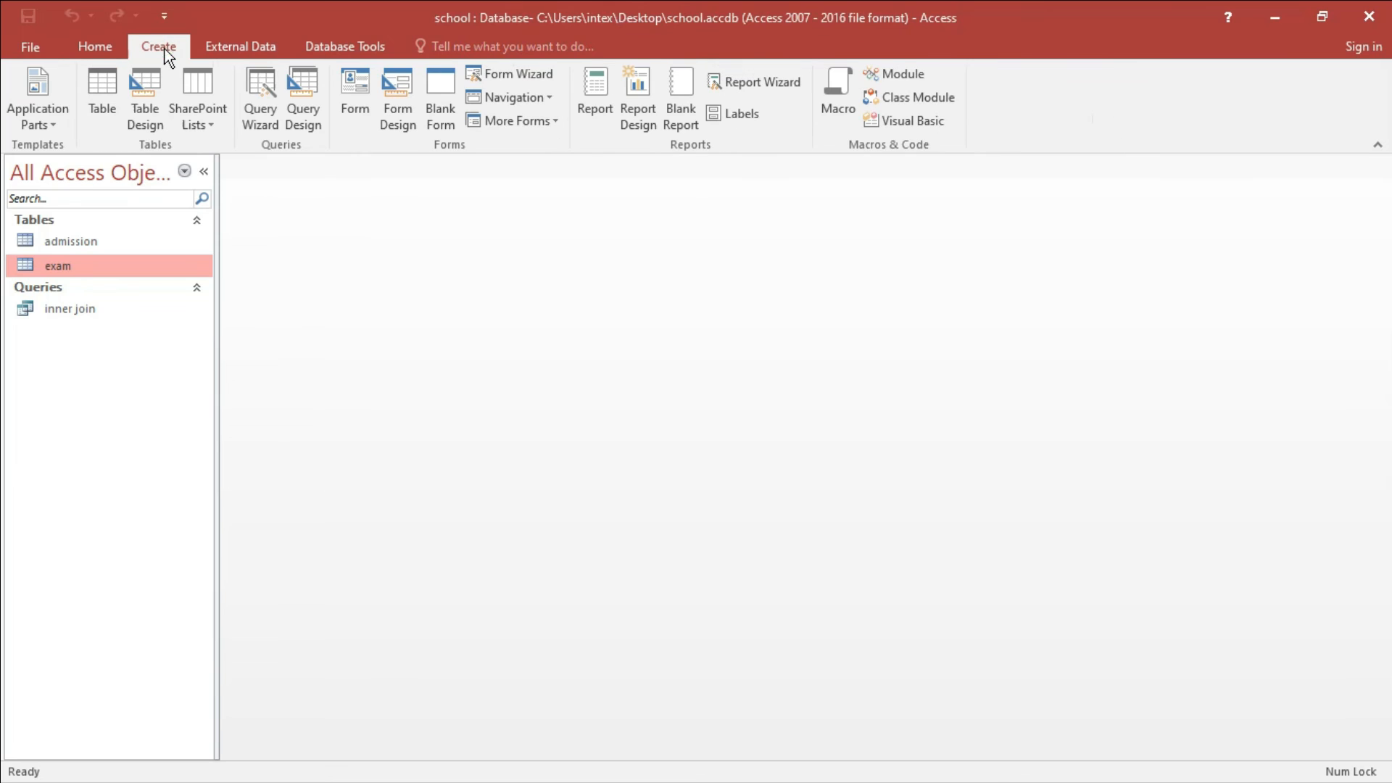
left_click(312, 114)
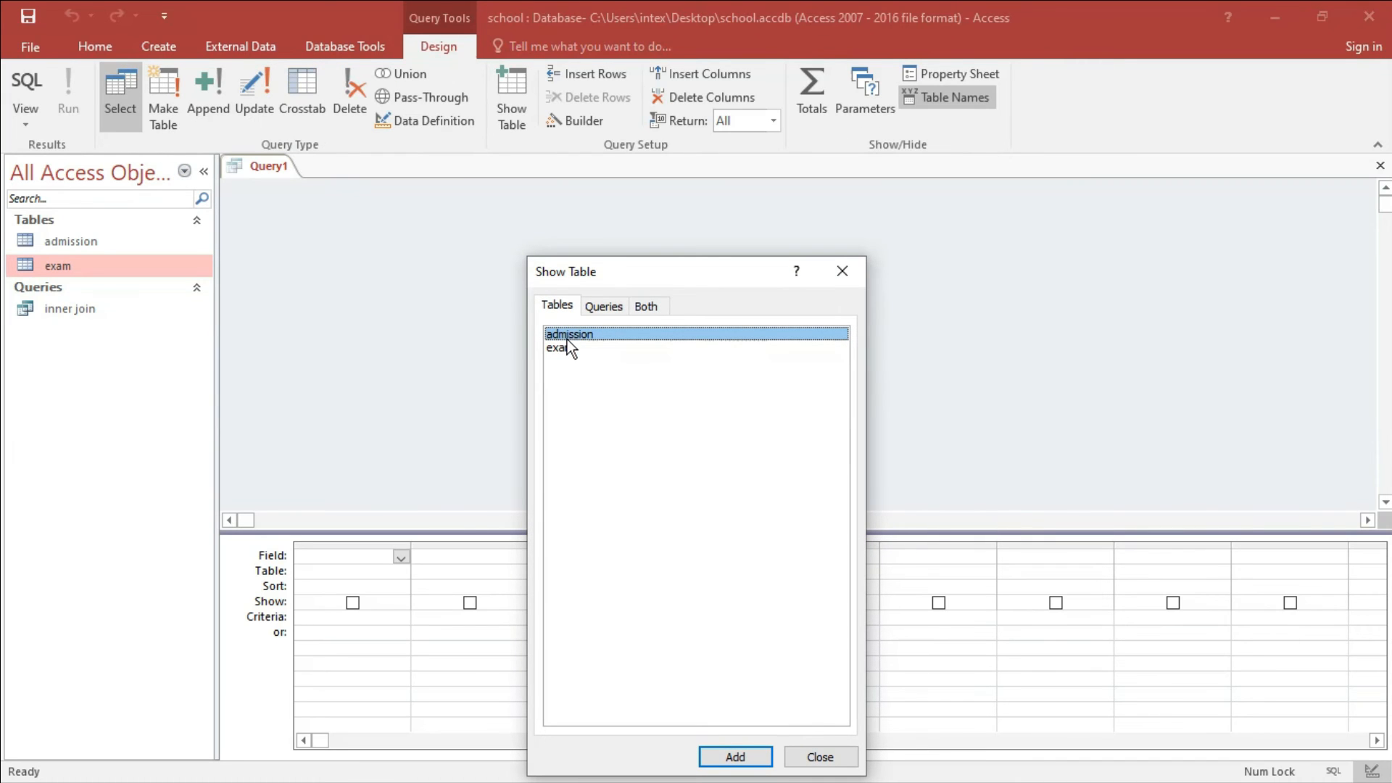
left_click(574, 350, "shift")
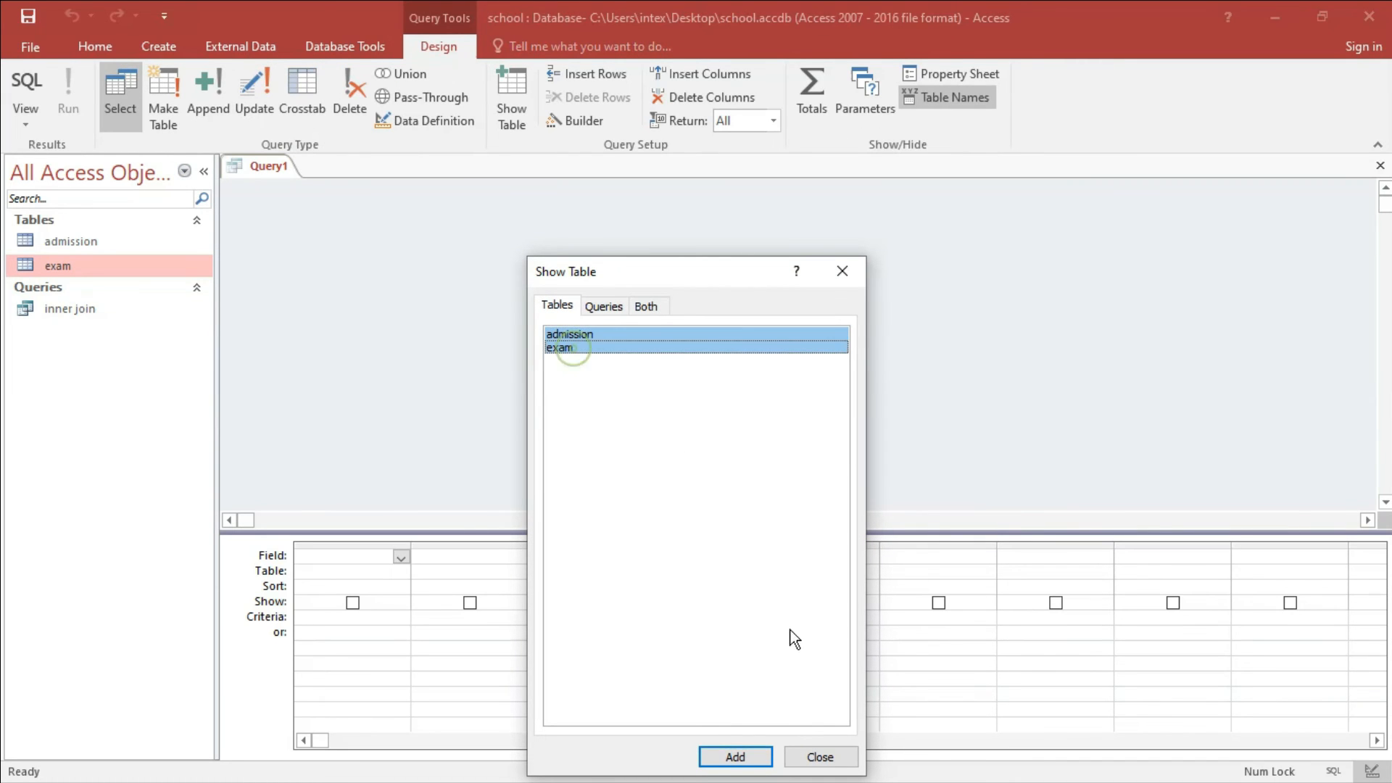
left_click(736, 757)
left_click(843, 271)
left_click_drag(552, 209, 859, 218)
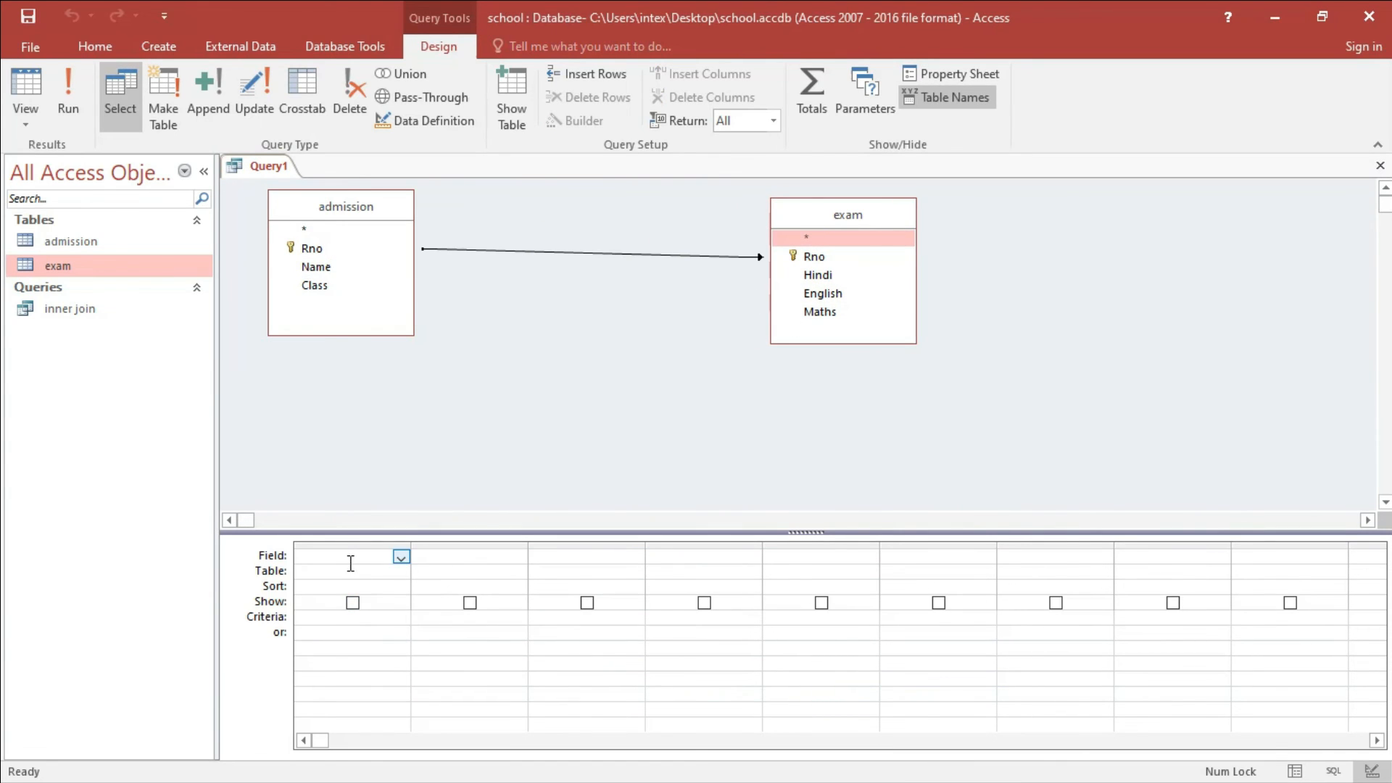
Add Rno, Name and Class from admission and Hindi, English and Maths from exam to the new query.
double_click(321, 250)
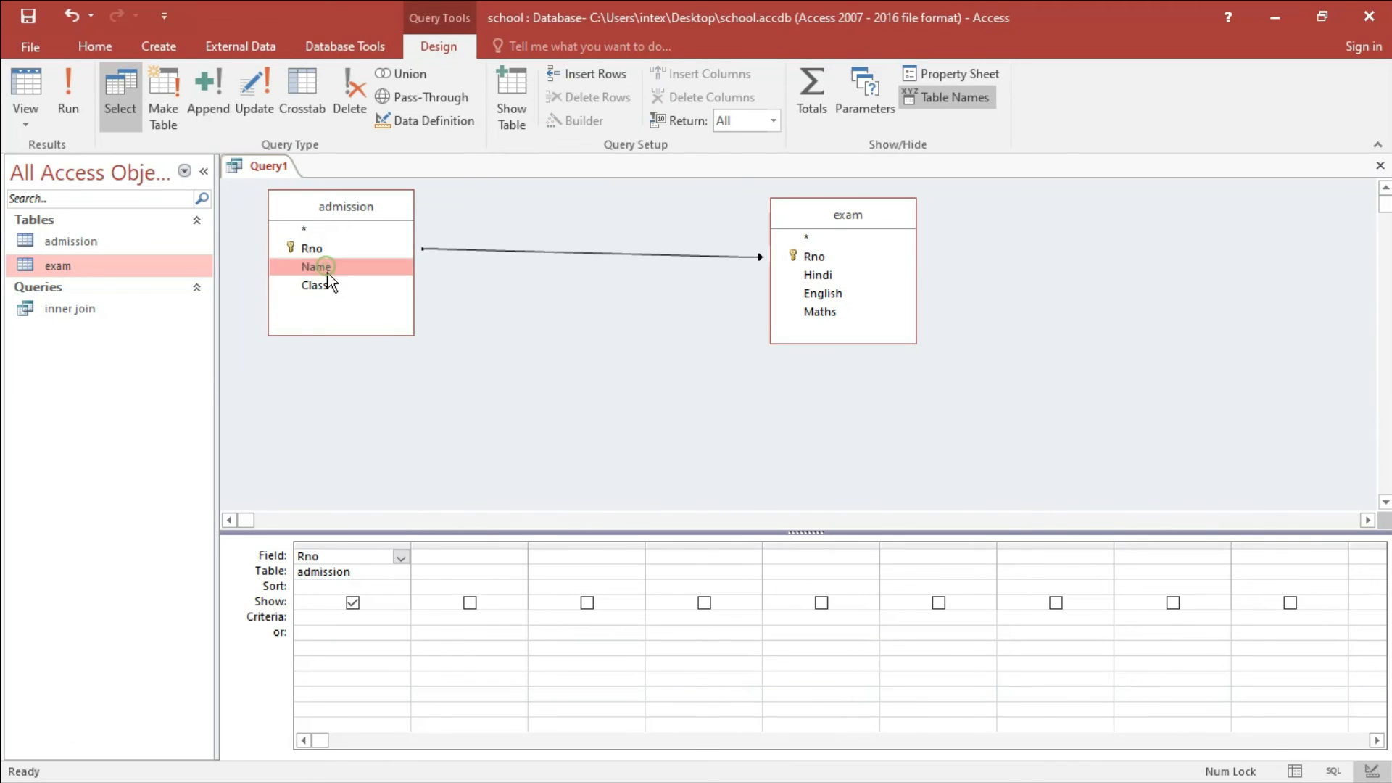
double_click(326, 268)
double_click(319, 286)
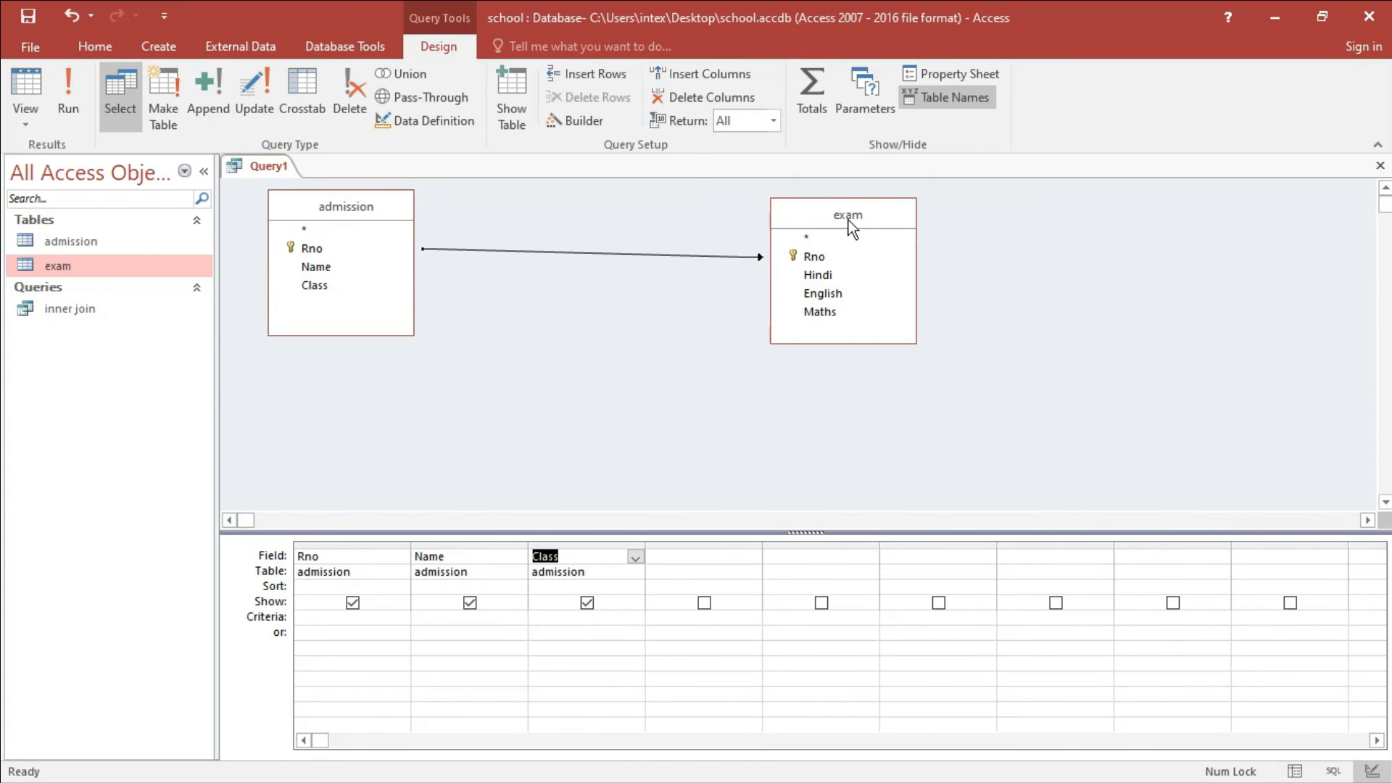
double_click(820, 277)
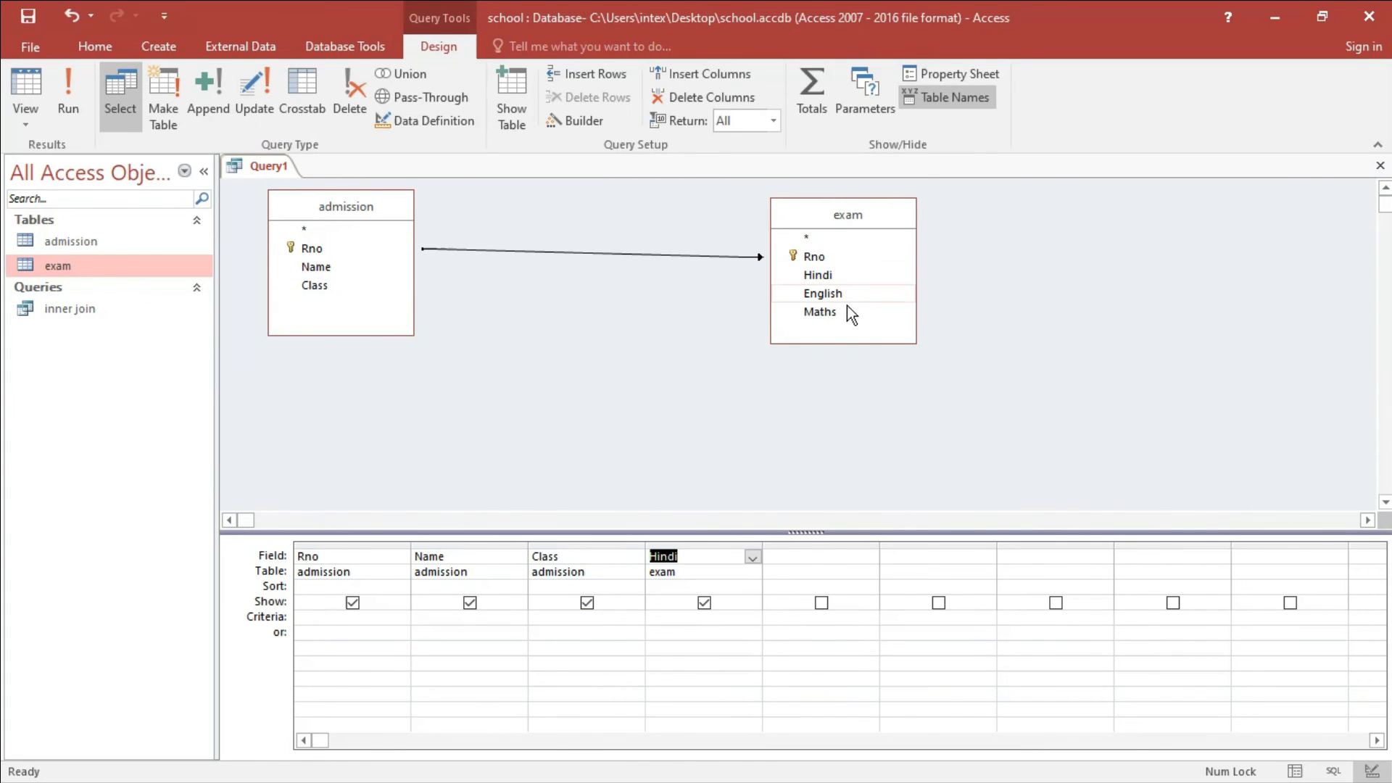
double_click(826, 294)
double_click(823, 312)
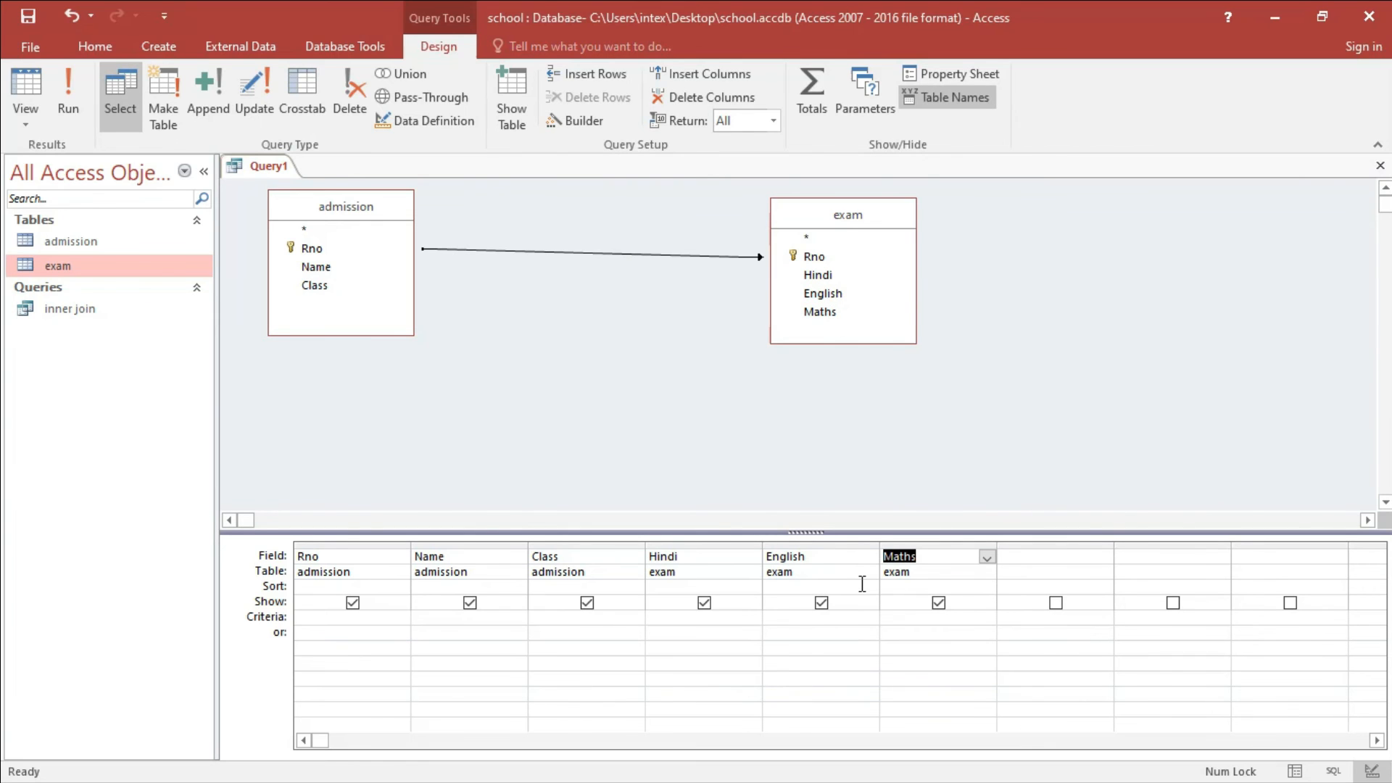
Save the query as "left outer join" and run it.
key("ctrl+s")
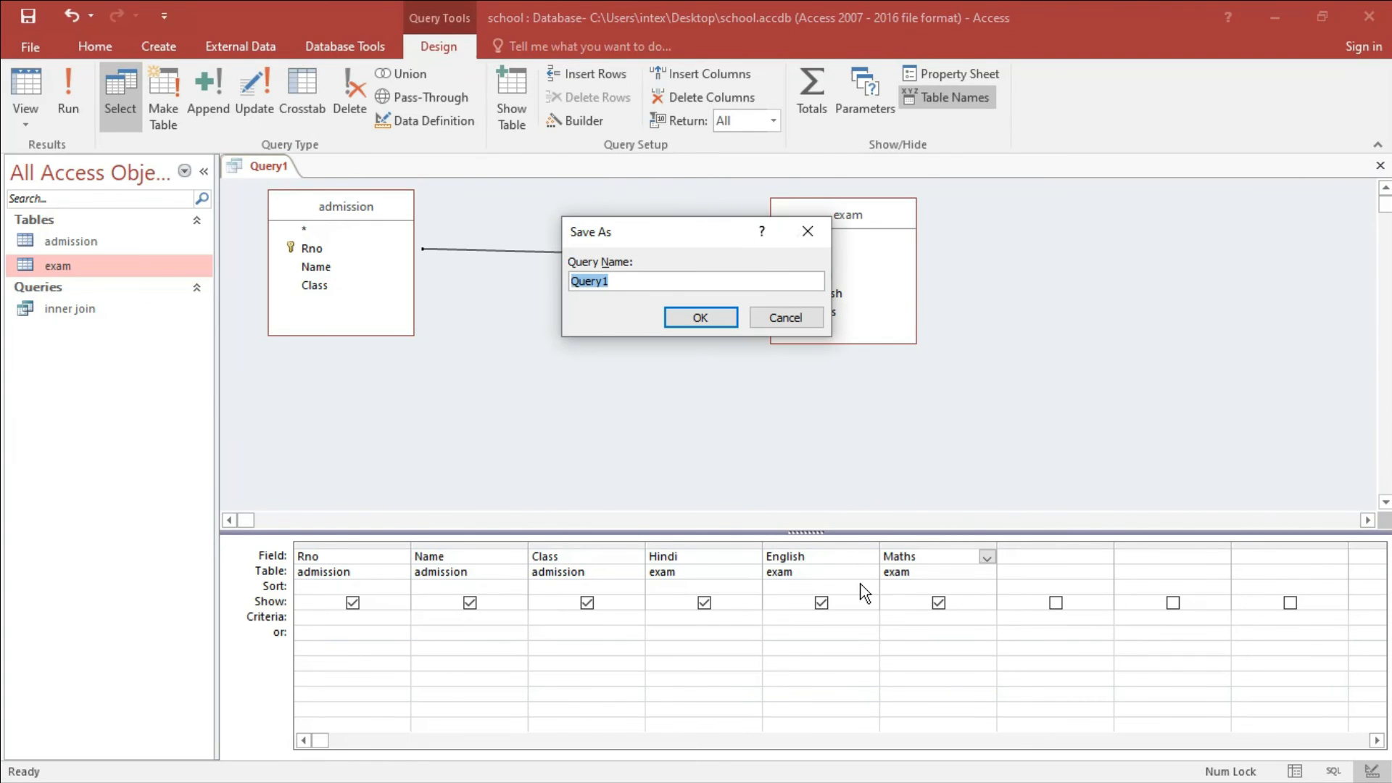
type("left outer join")
left_click(700, 319)
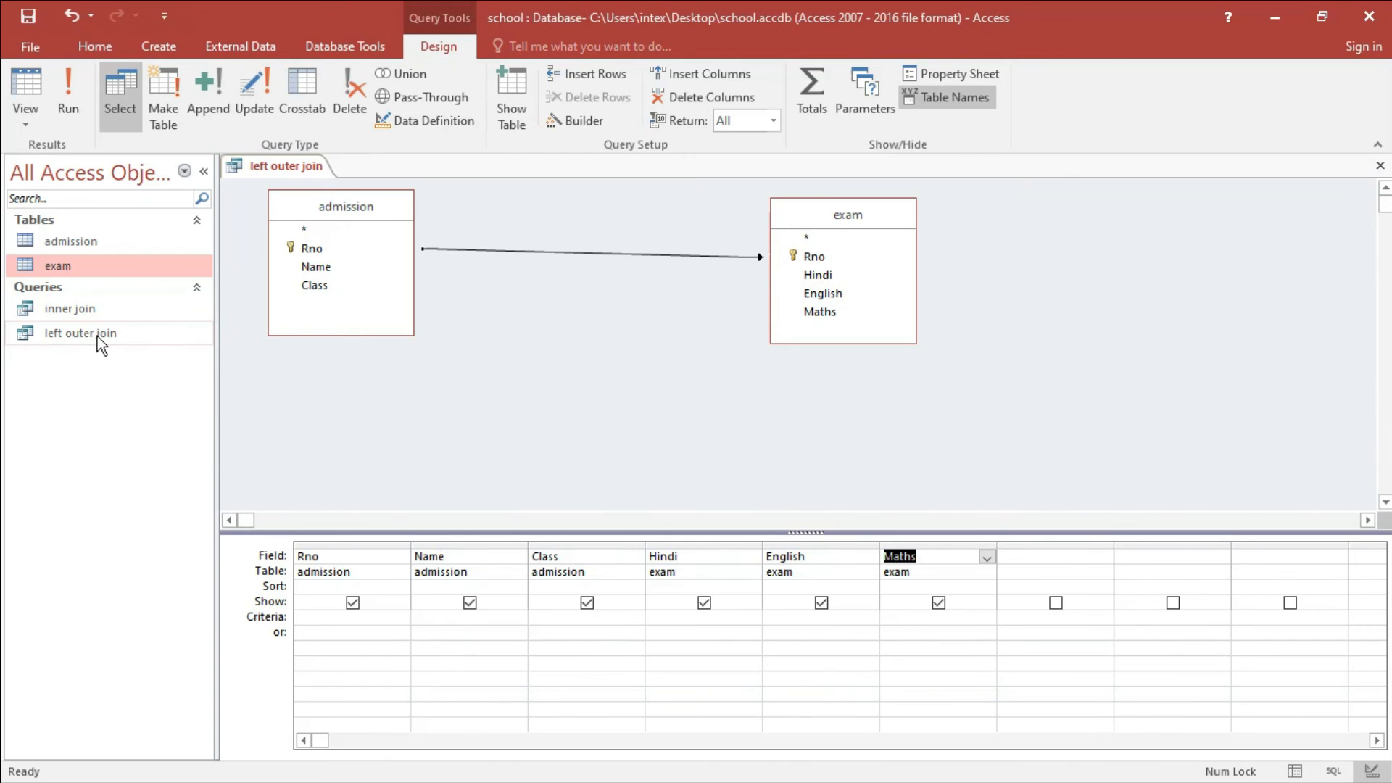
left_click(71, 89)
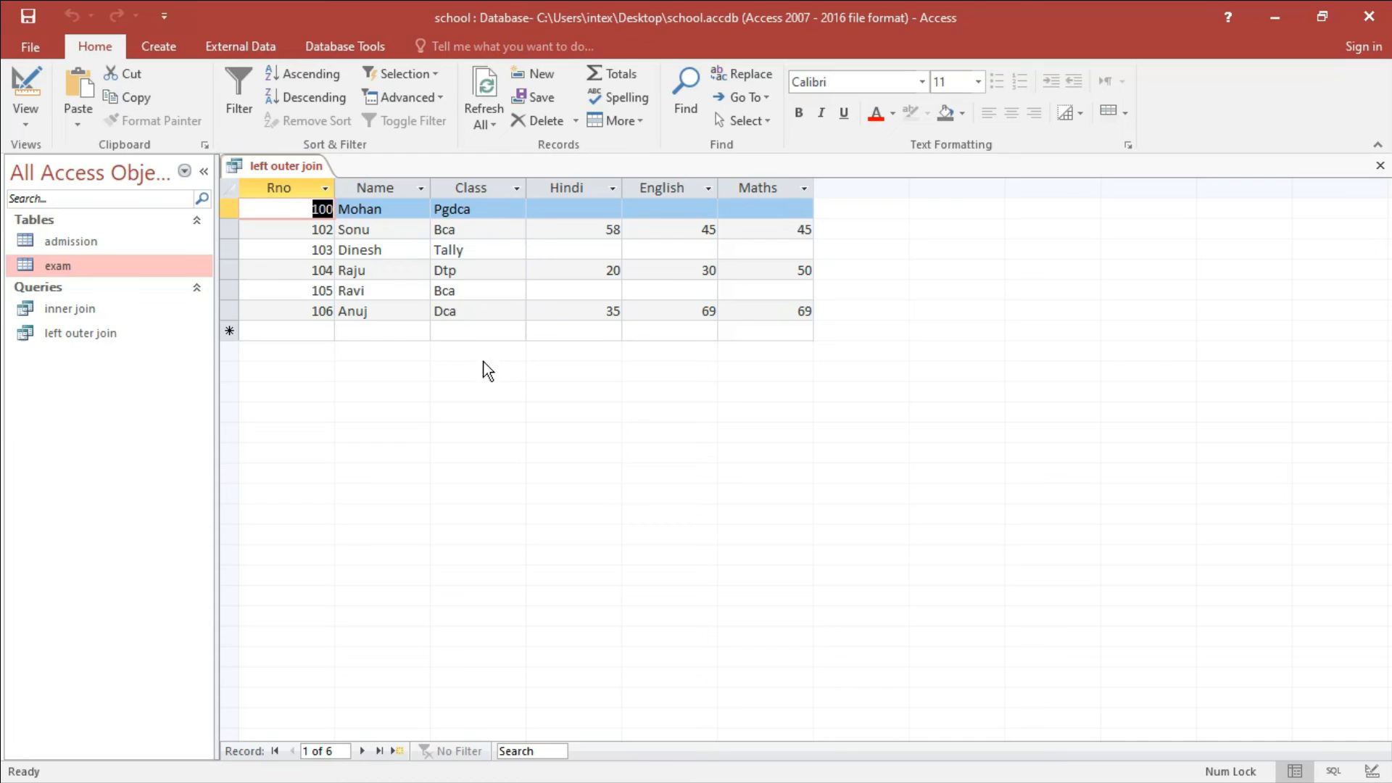
Examine the left outer join results by column, and check the Hindi, English and Maths fields for roll number 100.
left_click(403, 273)
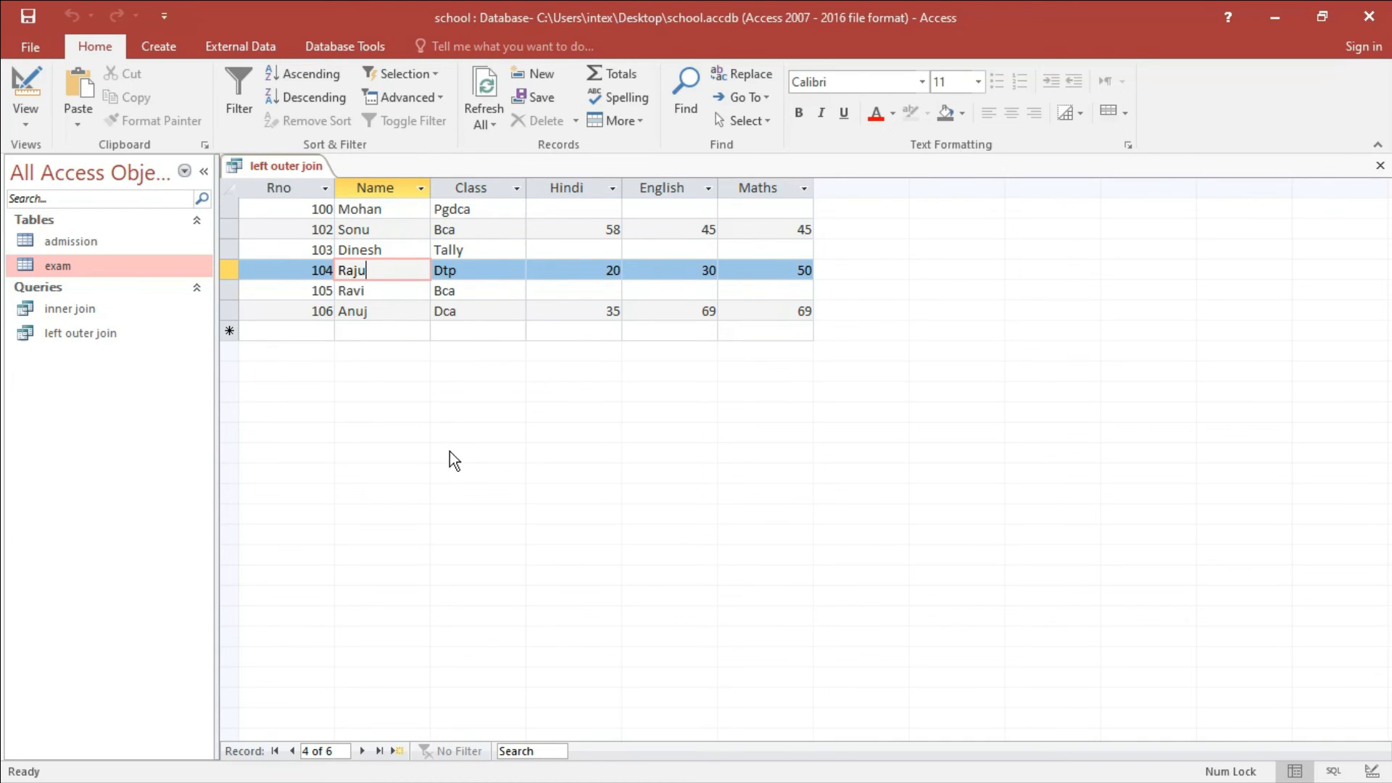
left_click(292, 186)
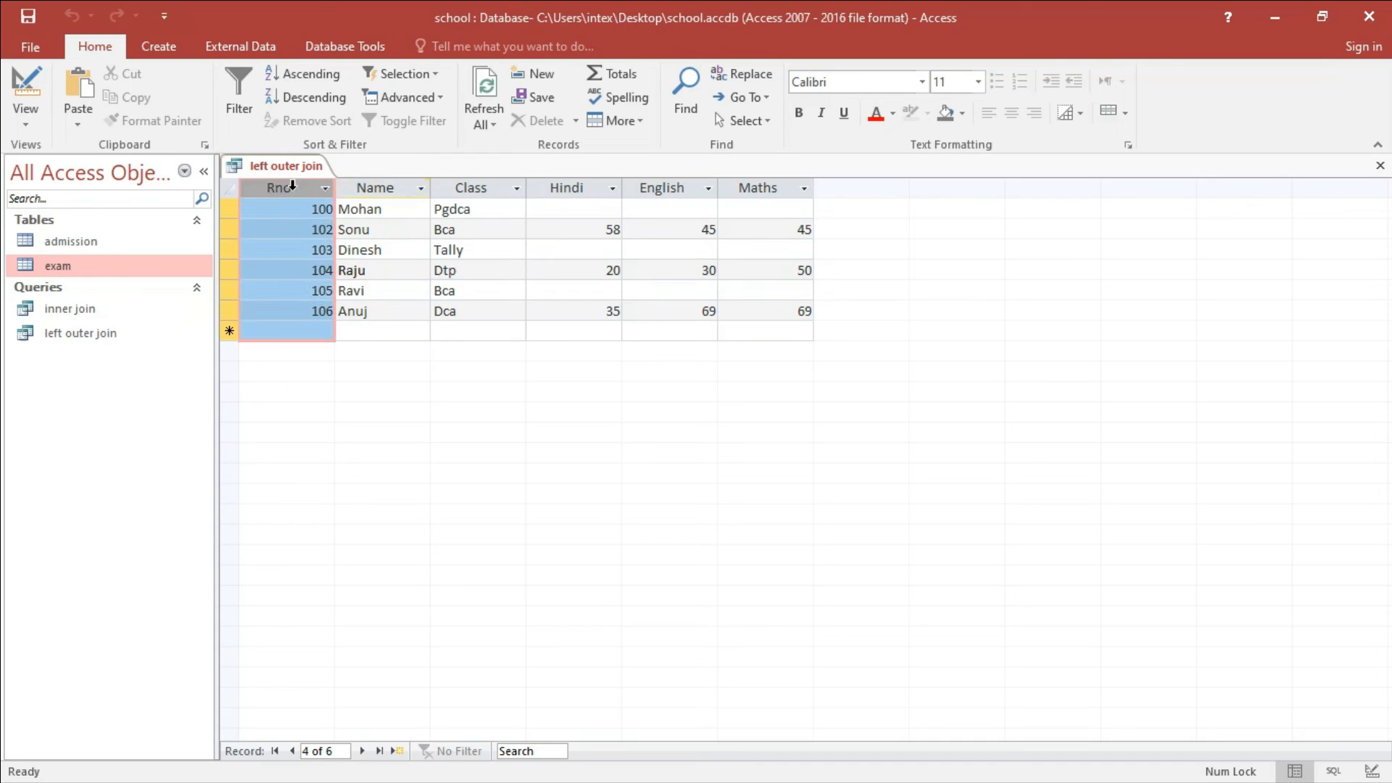
left_click(373, 187)
left_click(471, 187)
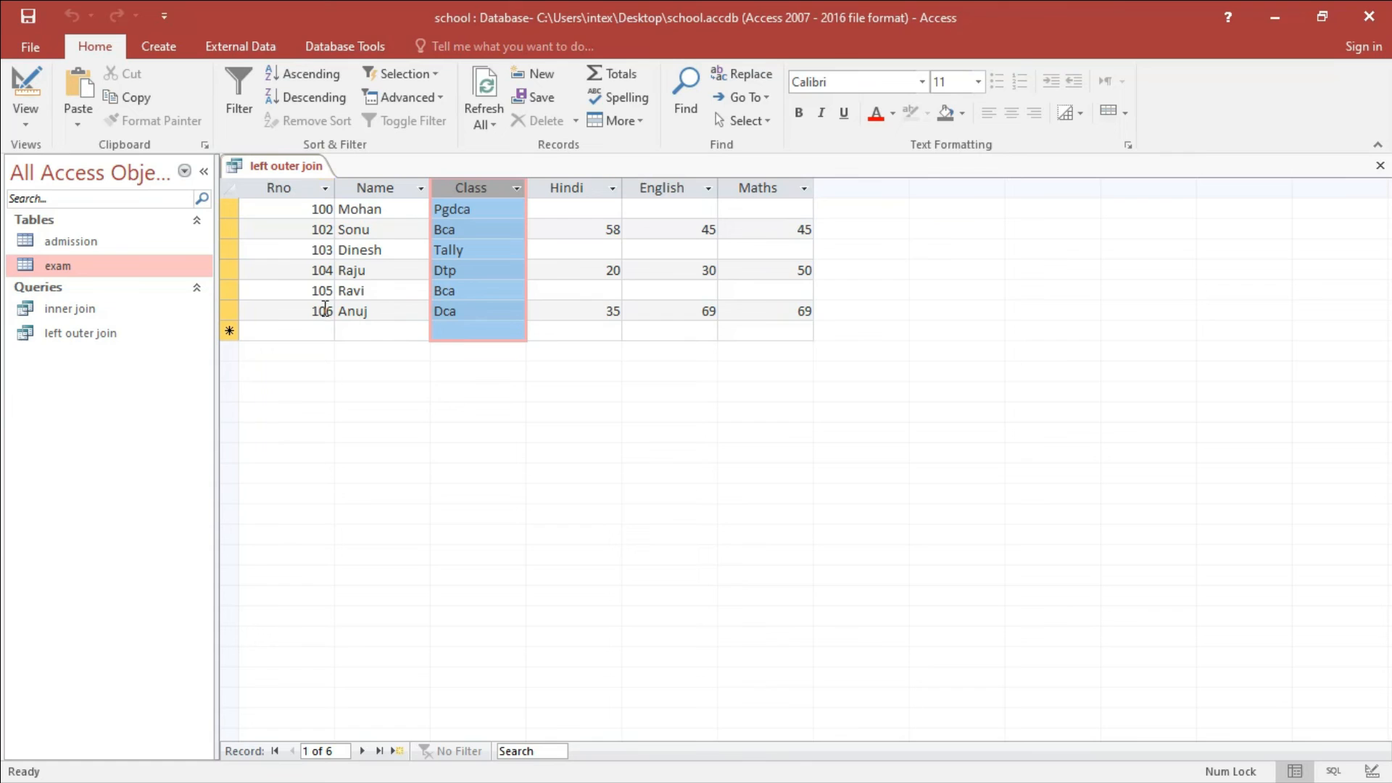
left_click(319, 208)
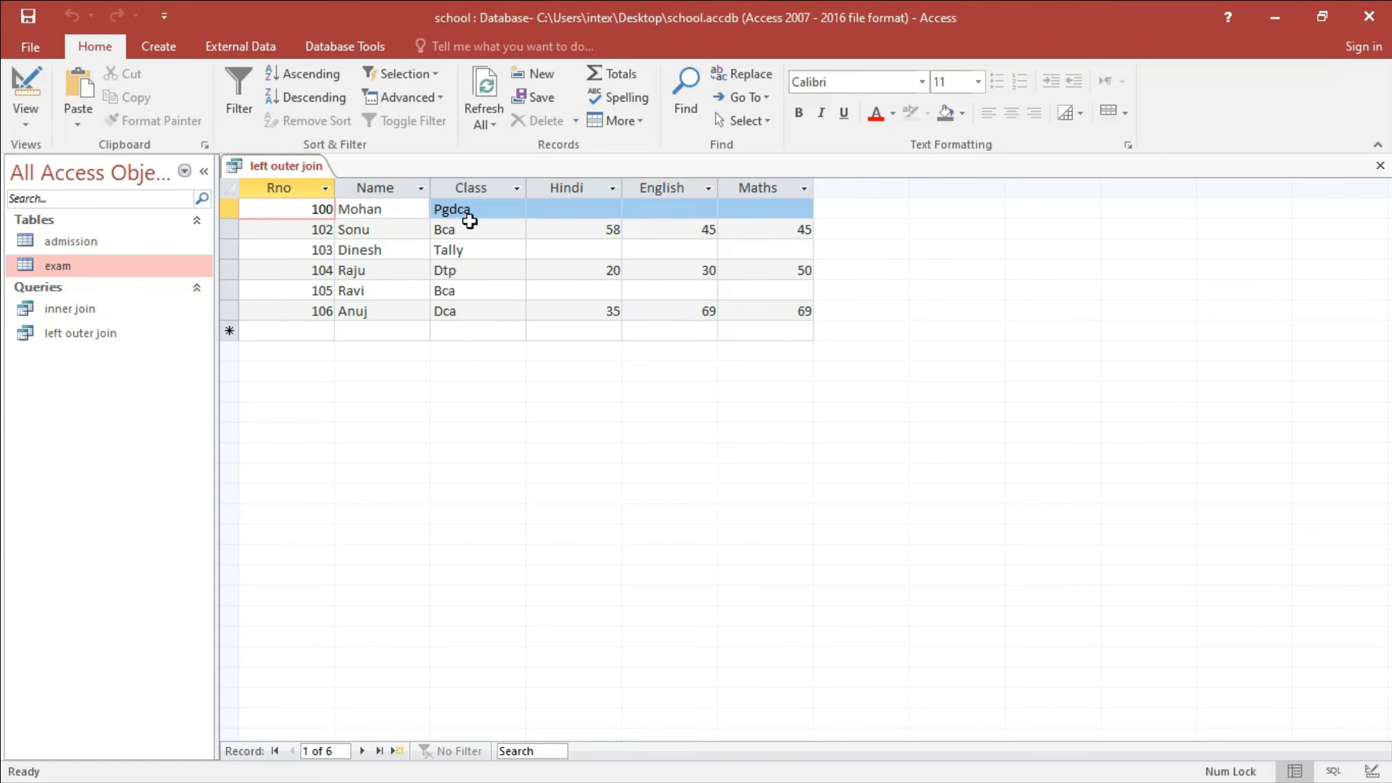
left_click(580, 209)
left_click(659, 208)
left_click(761, 208)
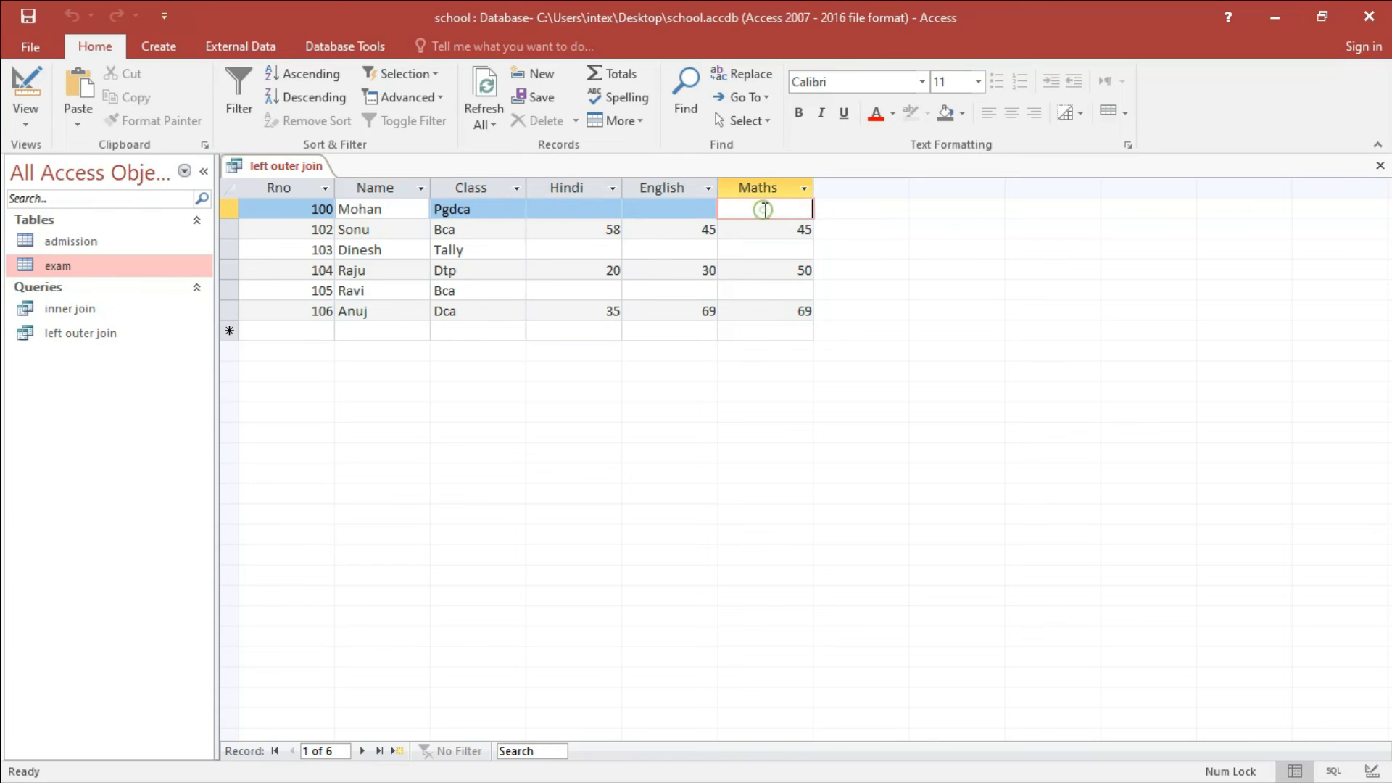
left_click(279, 212)
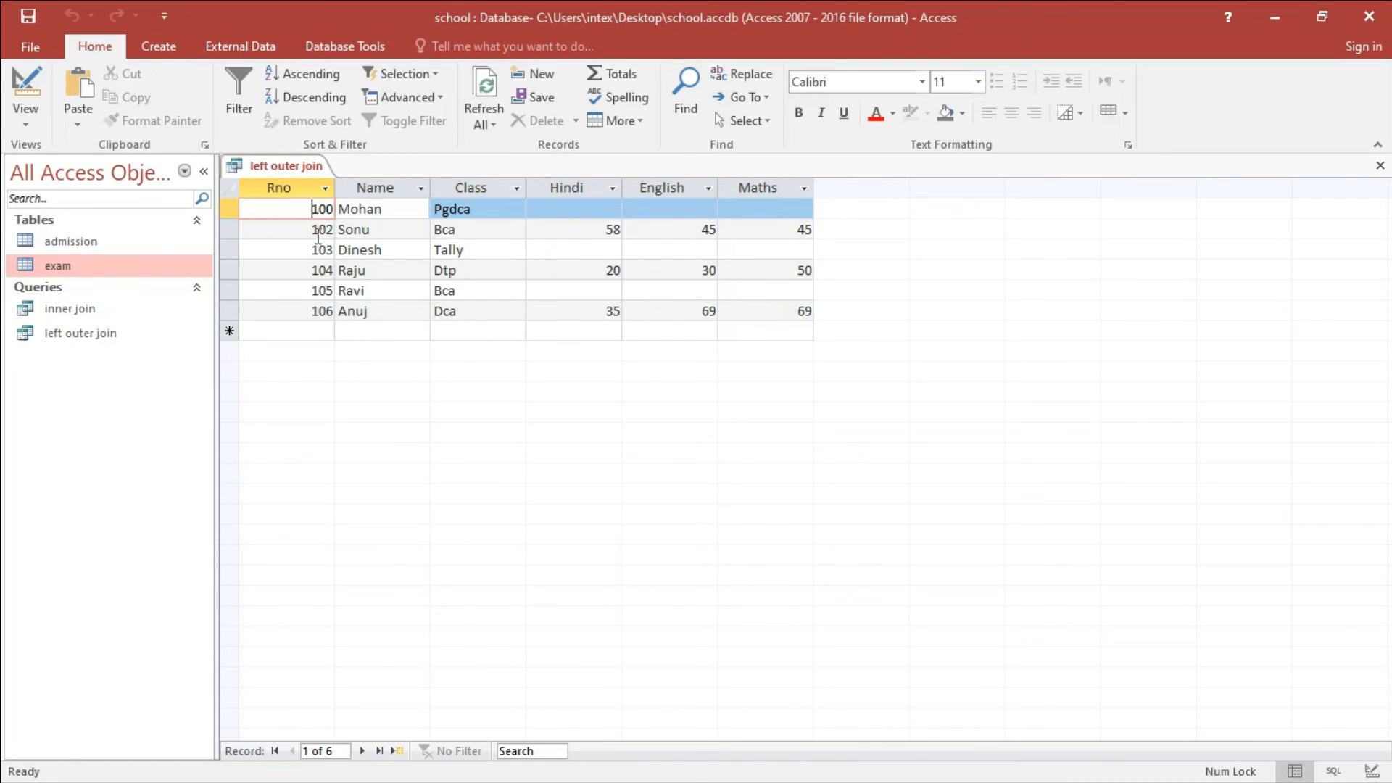
left_click(573, 210)
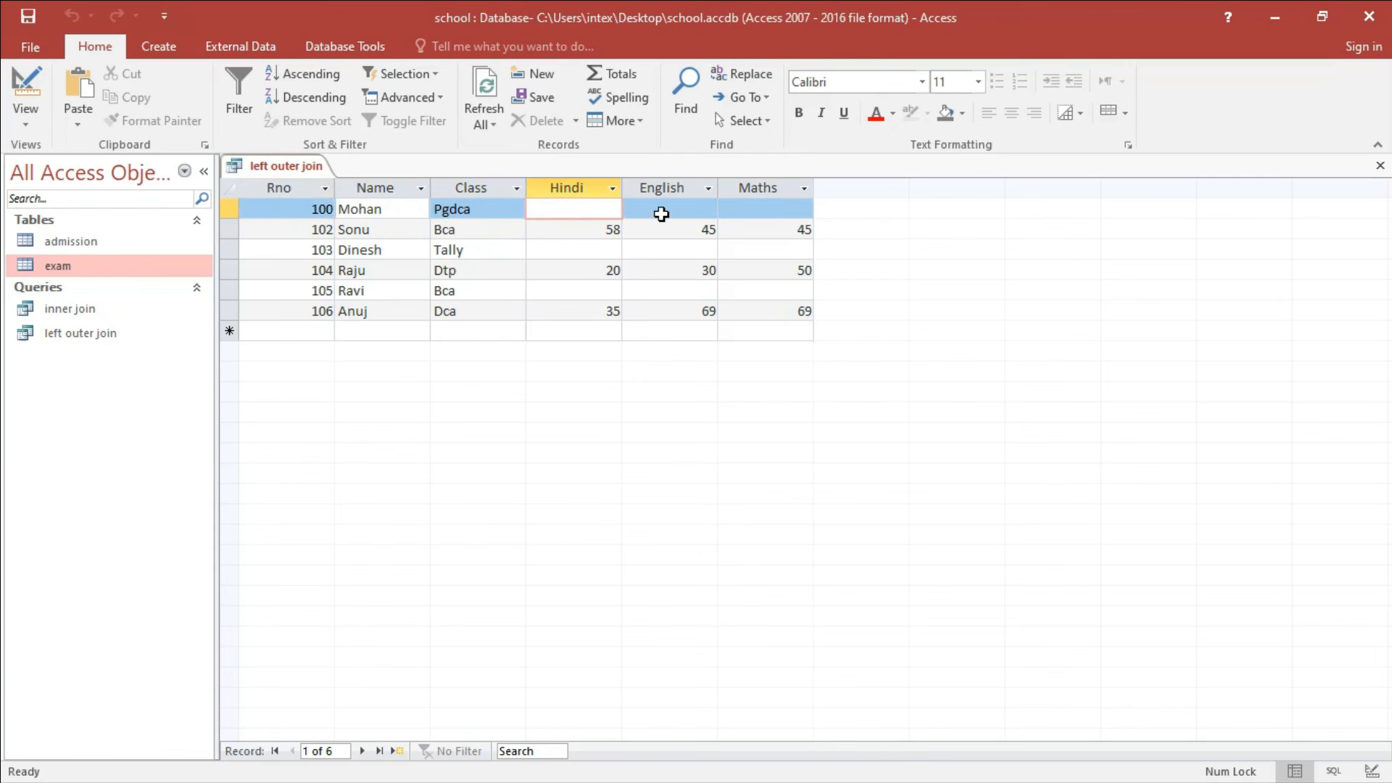
left_click(661, 212)
left_click(754, 210)
left_click(569, 211)
left_click(653, 213)
left_click(740, 212)
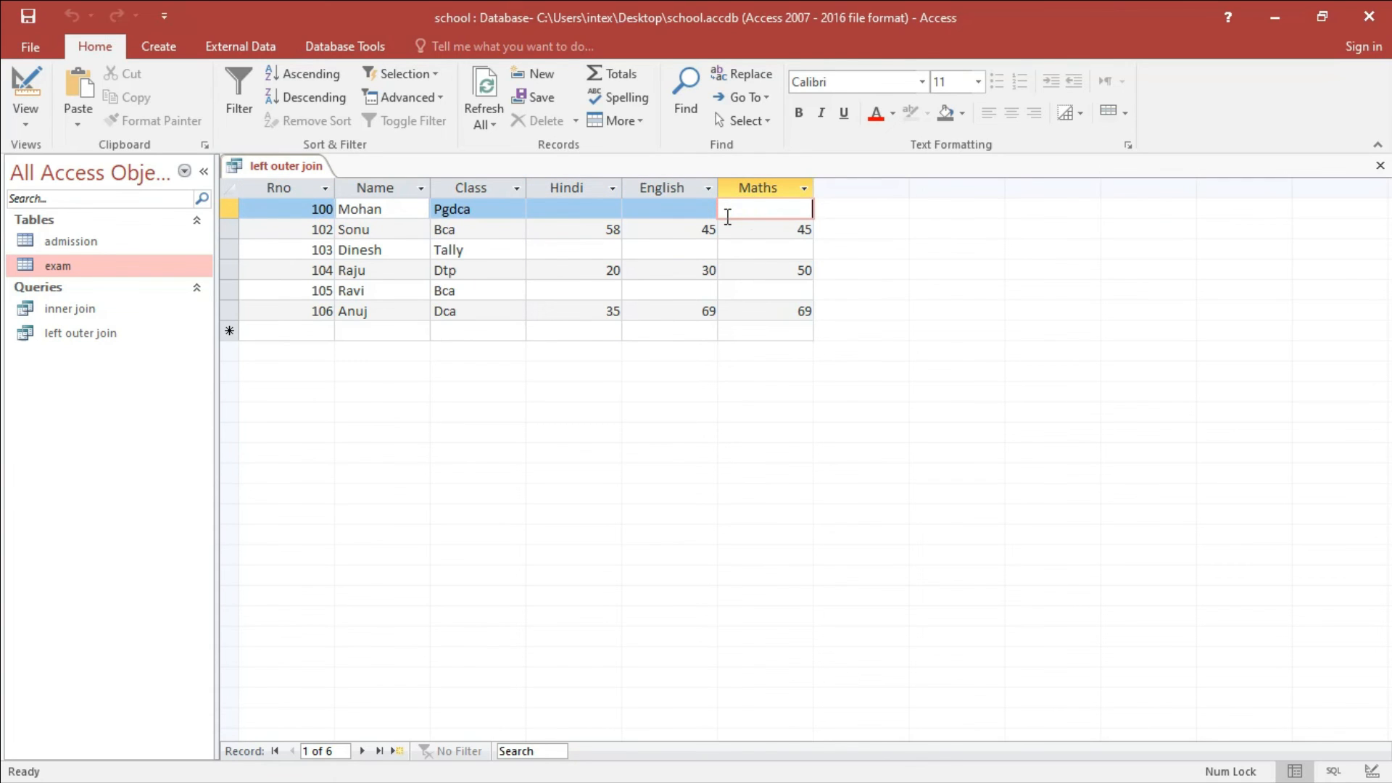
Check the marks fields for roll numbers 103 and 102 in the left outer join results, and close the query.
left_click(319, 250)
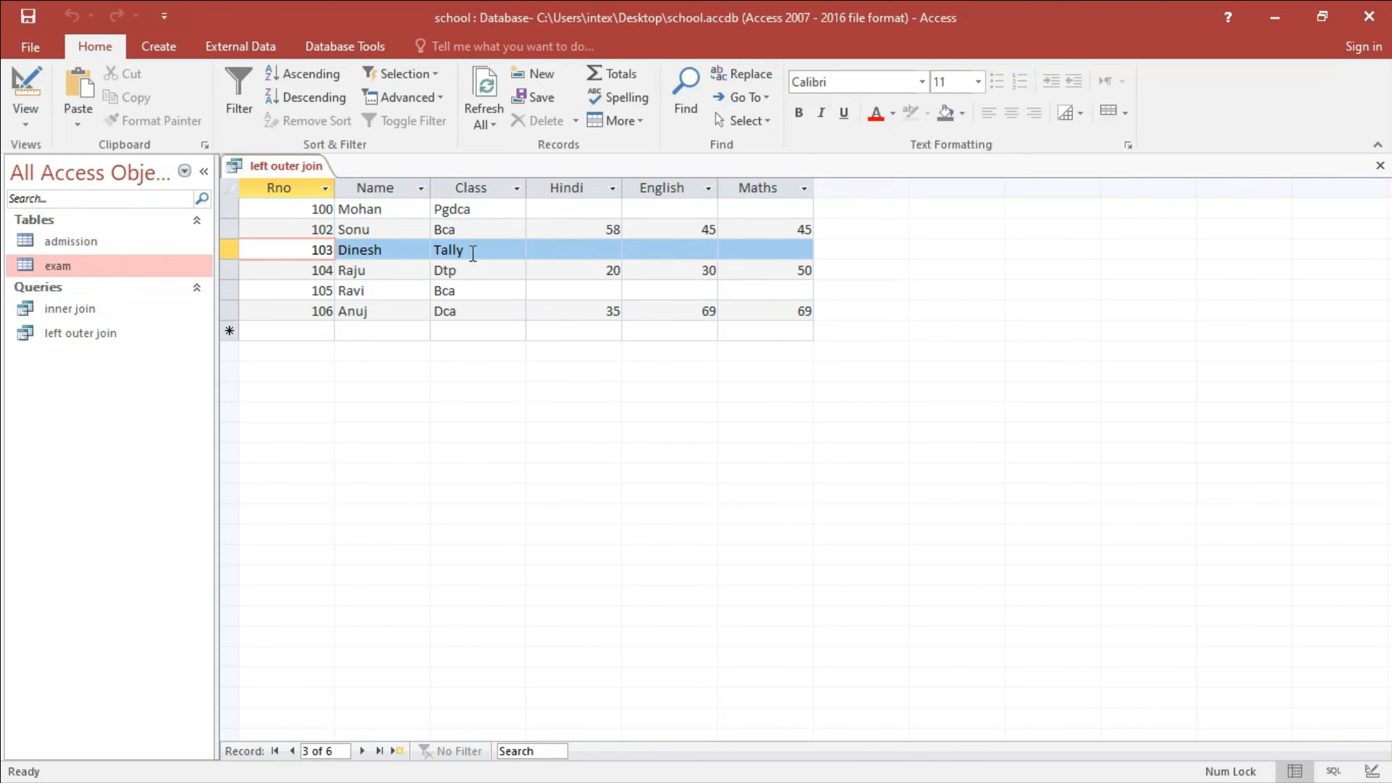
left_click(582, 250)
left_click(662, 248)
left_click(732, 249)
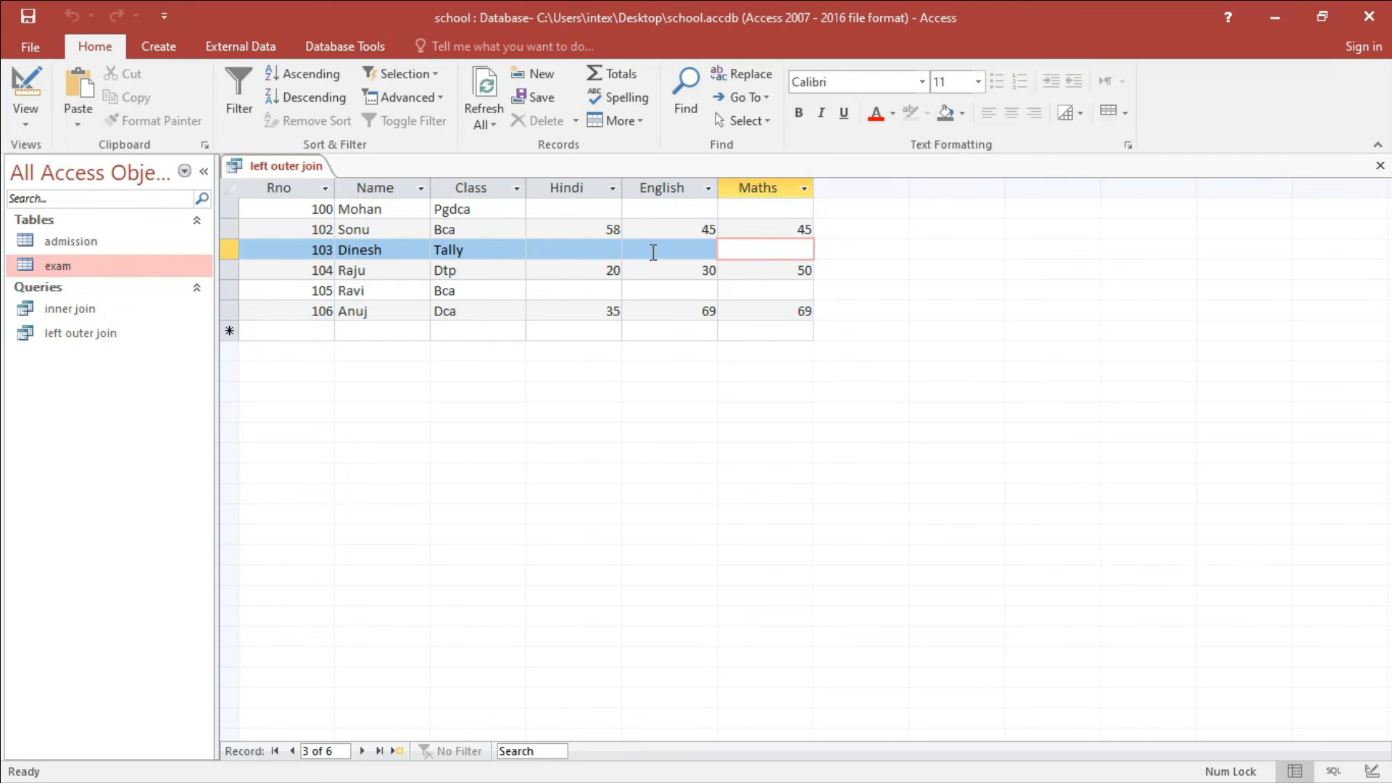
left_click(295, 231)
left_click_drag(295, 231, 543, 231)
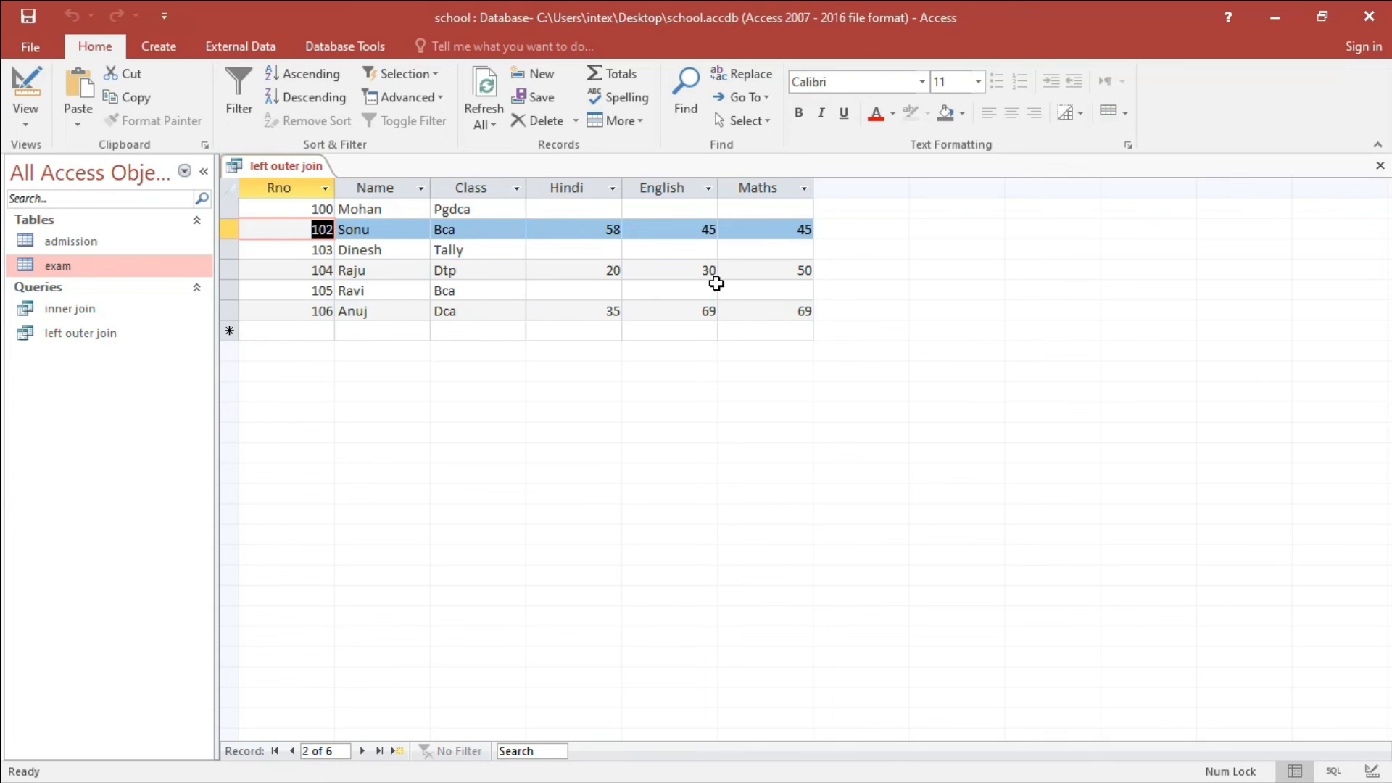
left_click(1377, 166)
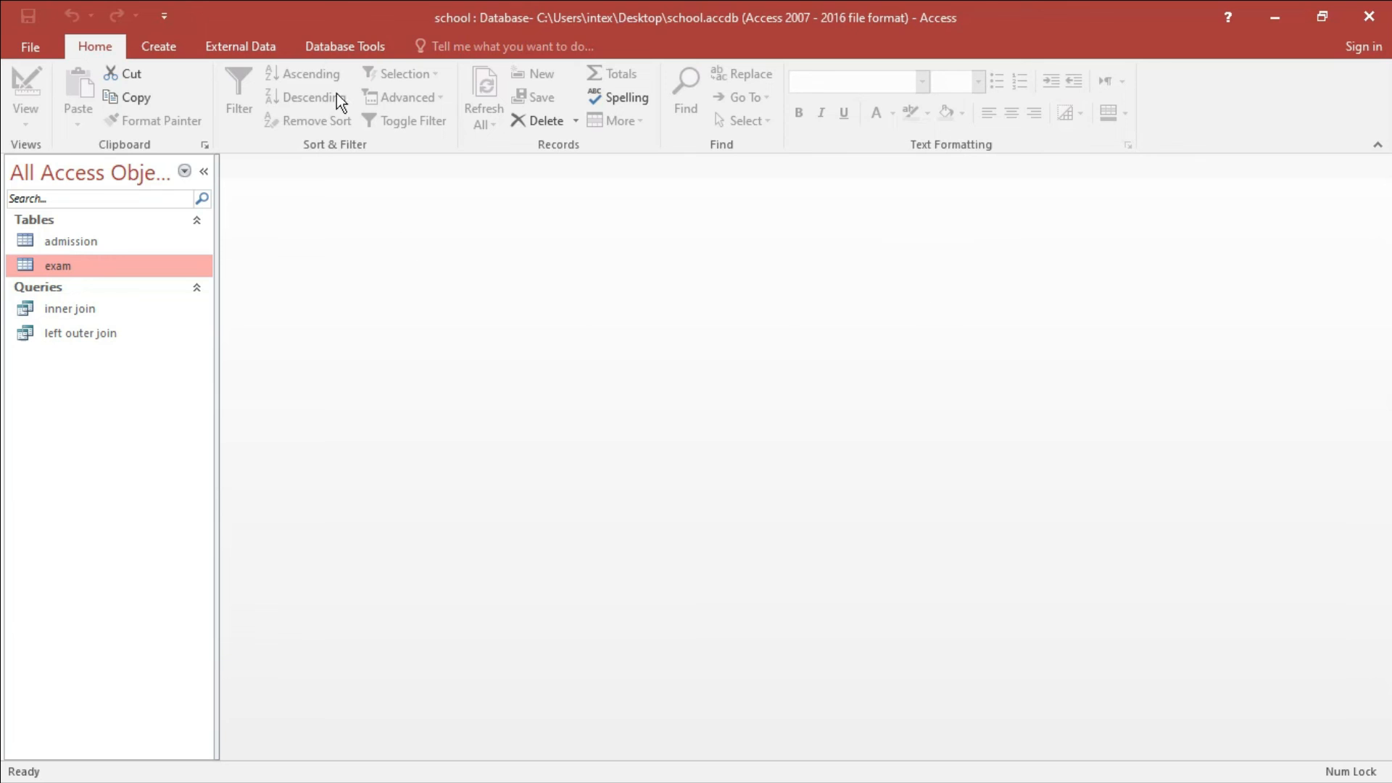
Set the admission–exam relationship's join to include all exam records and only matching admission records, and close the relationships view.
left_click(336, 48)
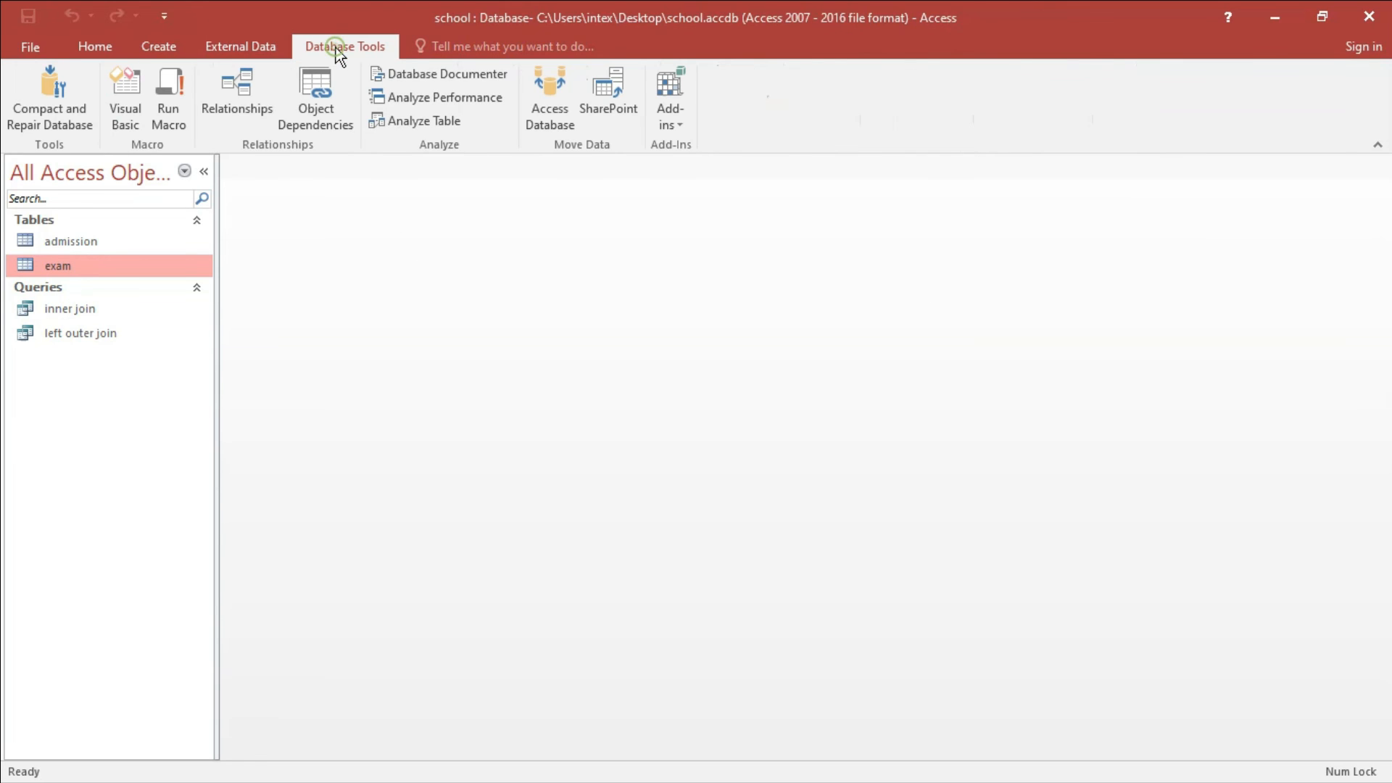
left_click(238, 104)
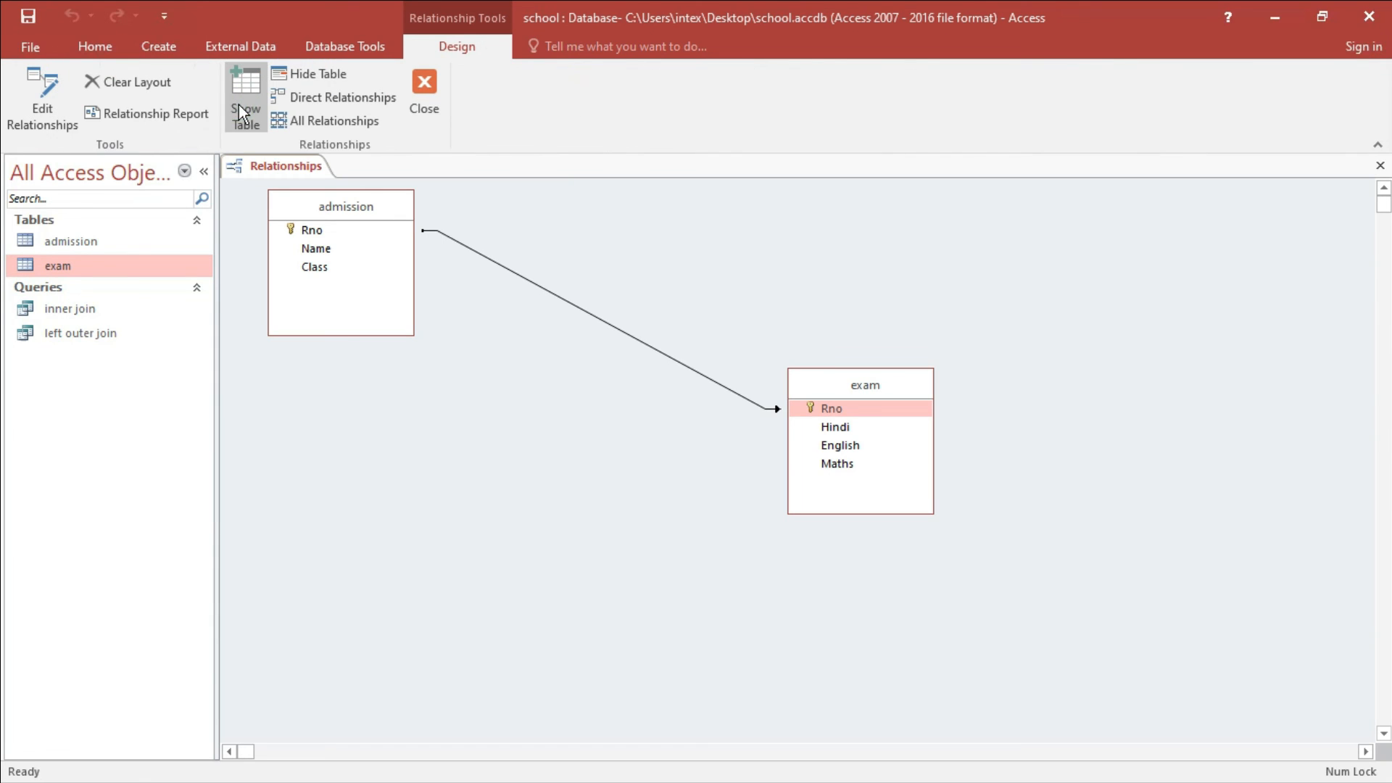
right_click(584, 312)
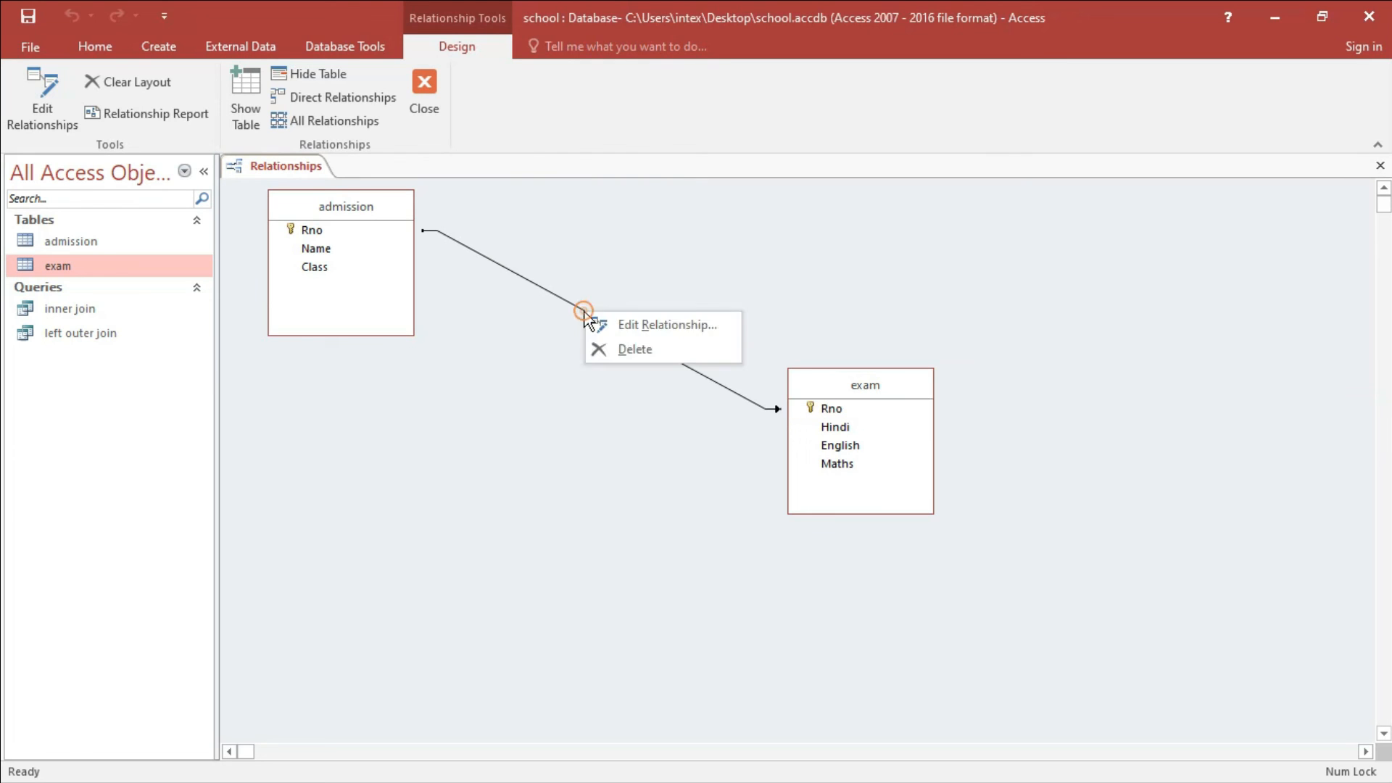
left_click(651, 326)
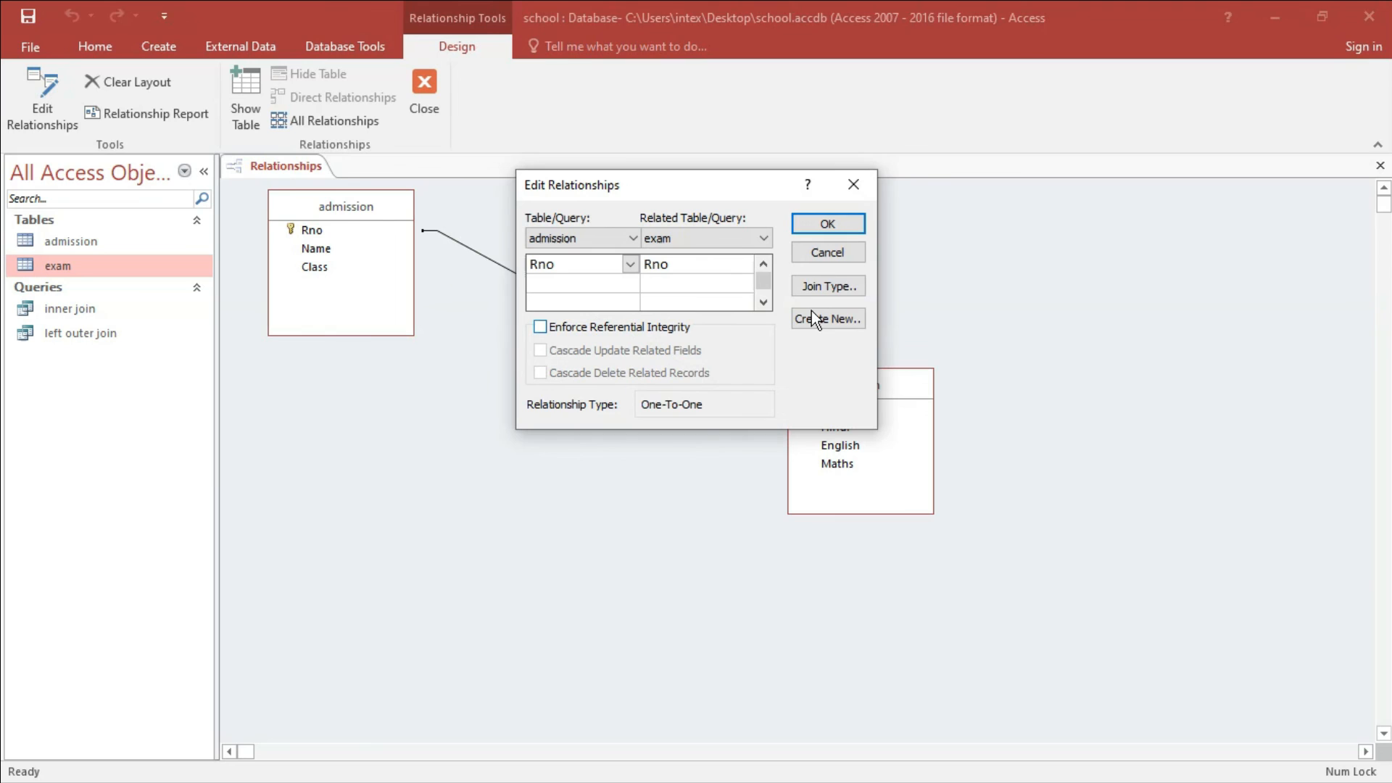
left_click(813, 286)
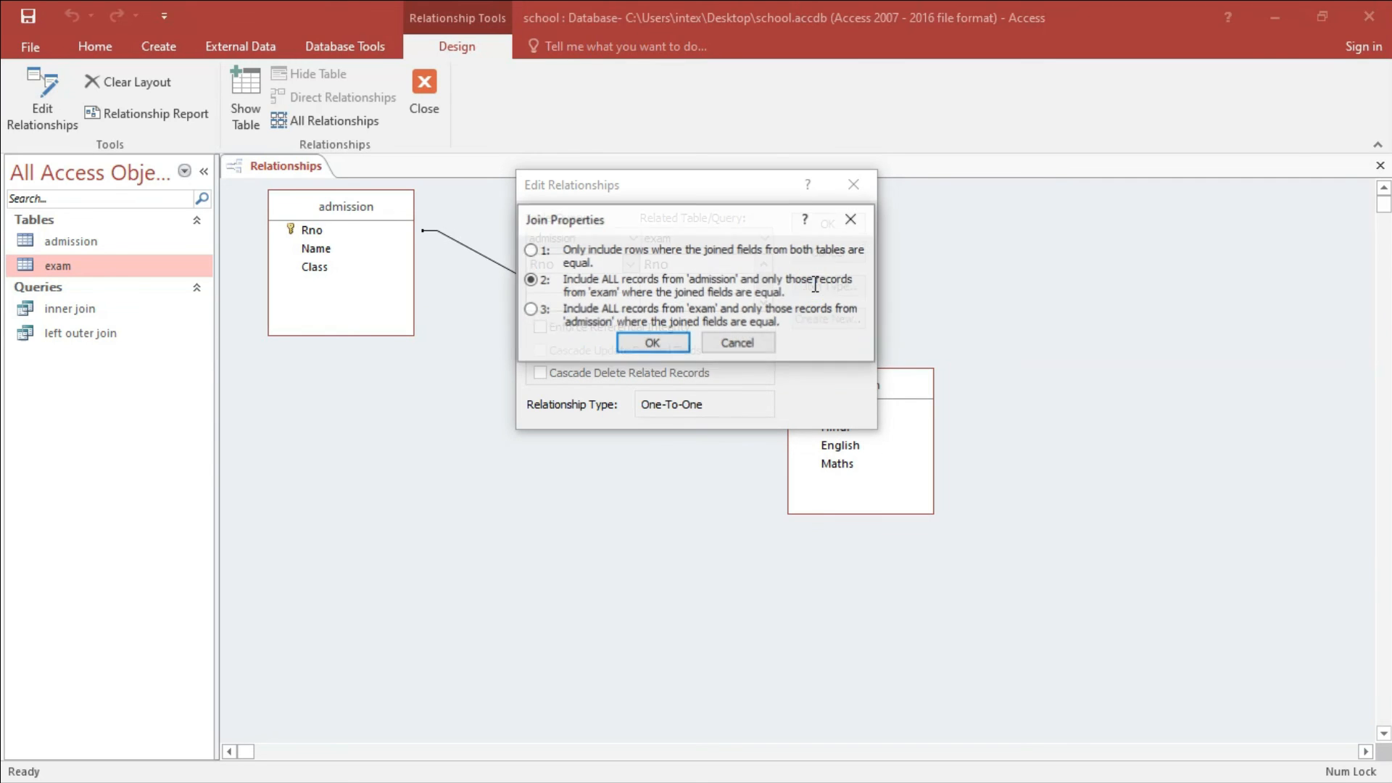
left_click(530, 309)
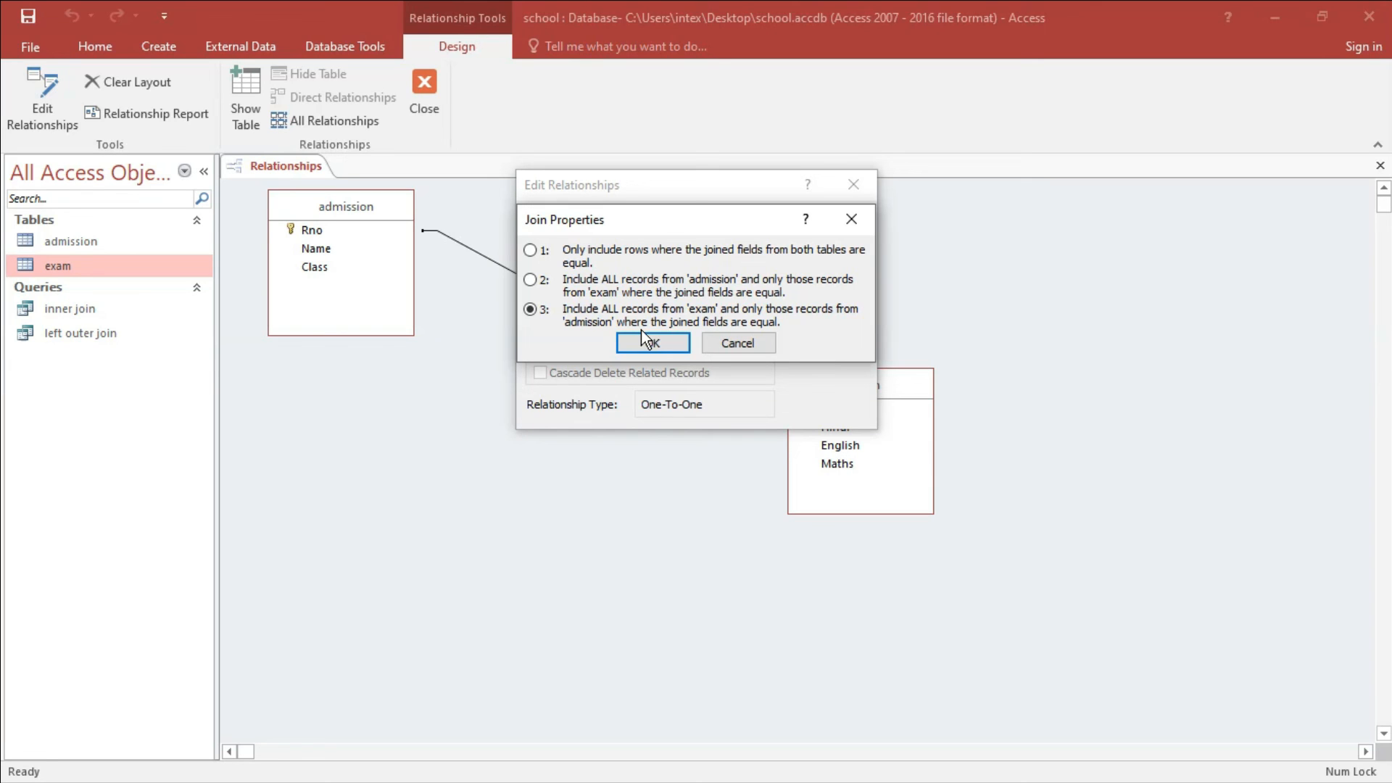
left_click_drag(690, 309, 725, 310)
left_click_drag(617, 322, 567, 323)
left_click(650, 340)
left_click(827, 223)
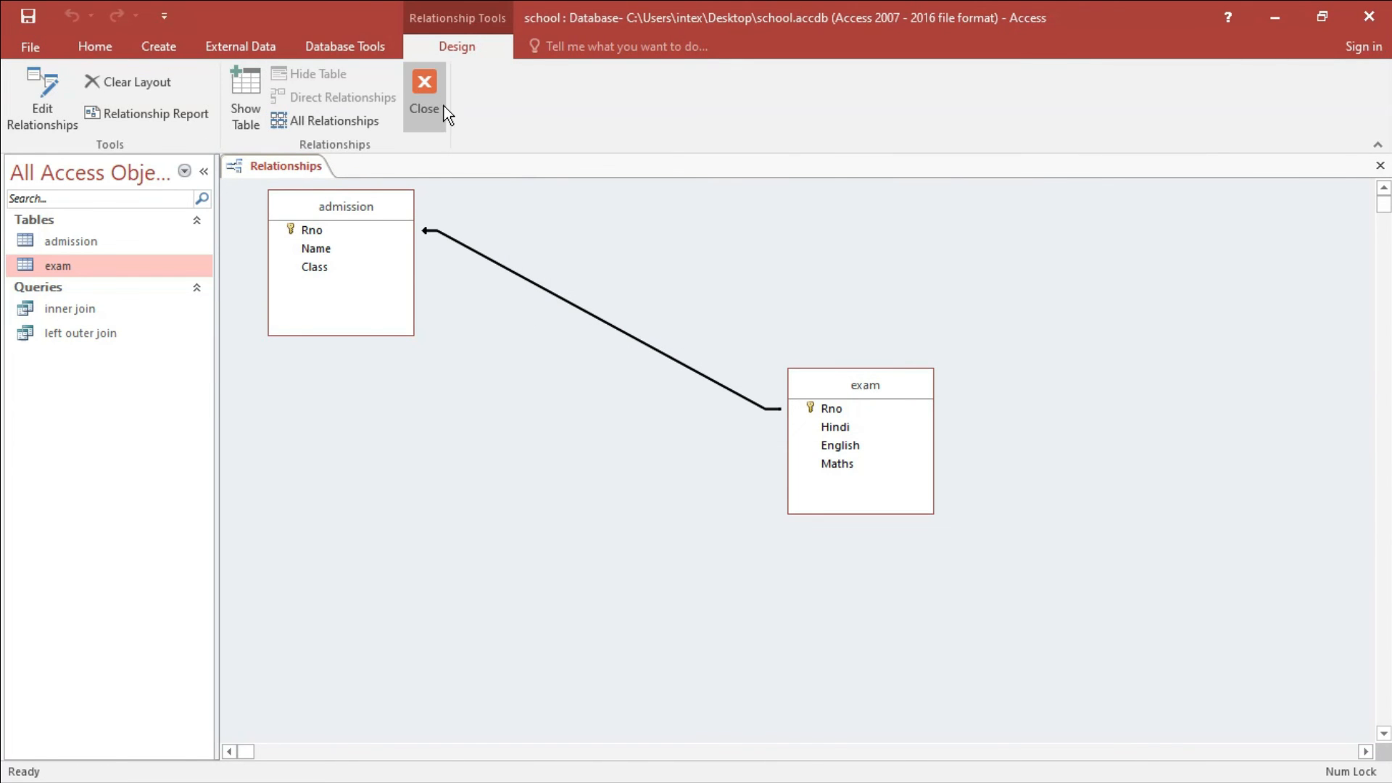
left_click(424, 84)
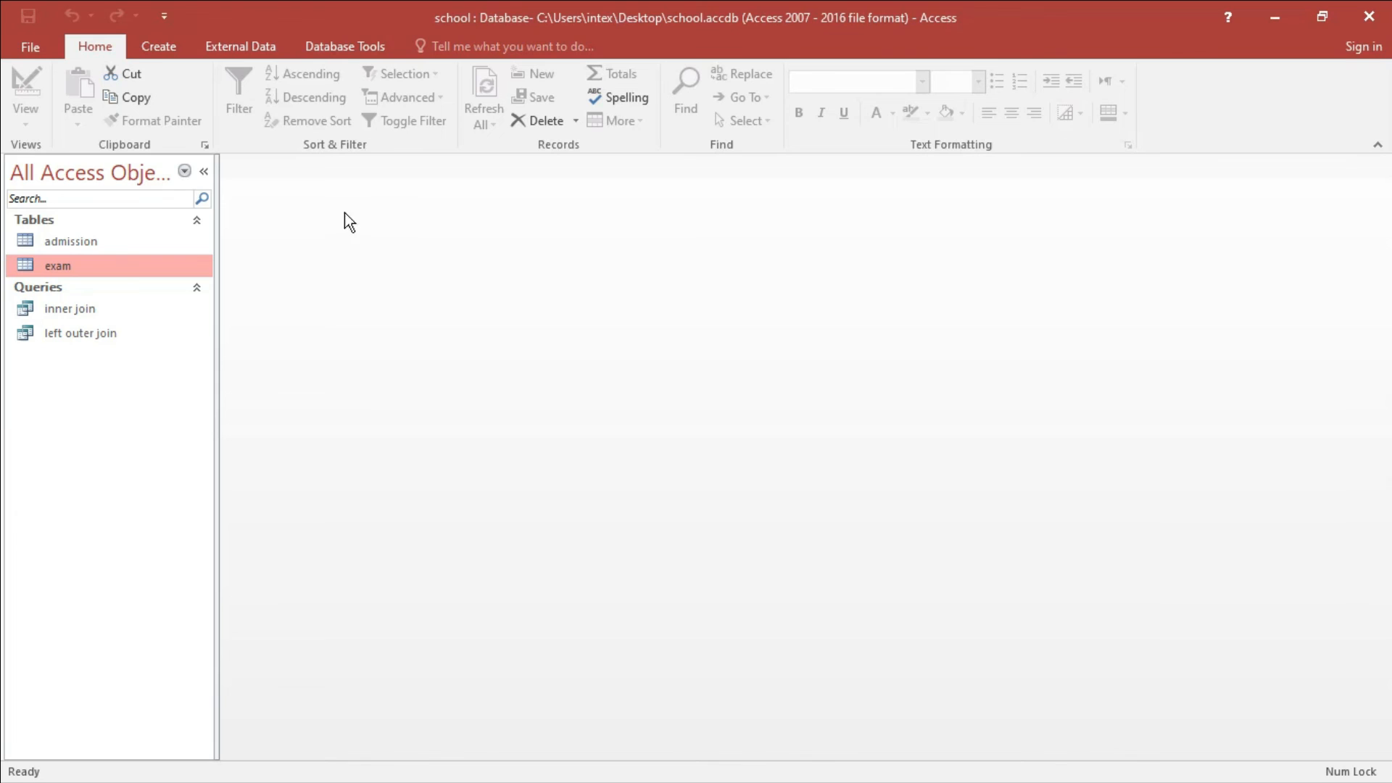
Create another query in design view with the admission and exam tables, and move exam farther away from admission.
left_click(161, 48)
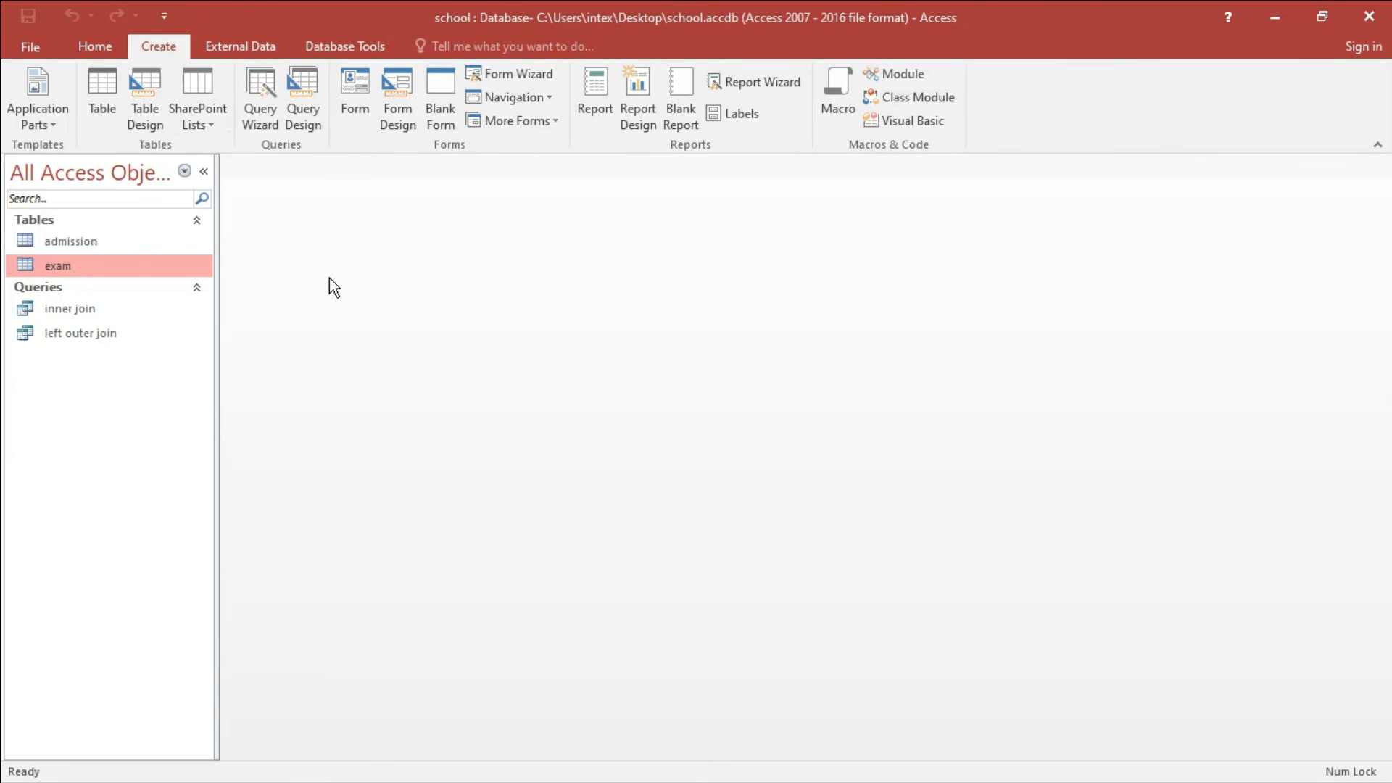
left_click(307, 117)
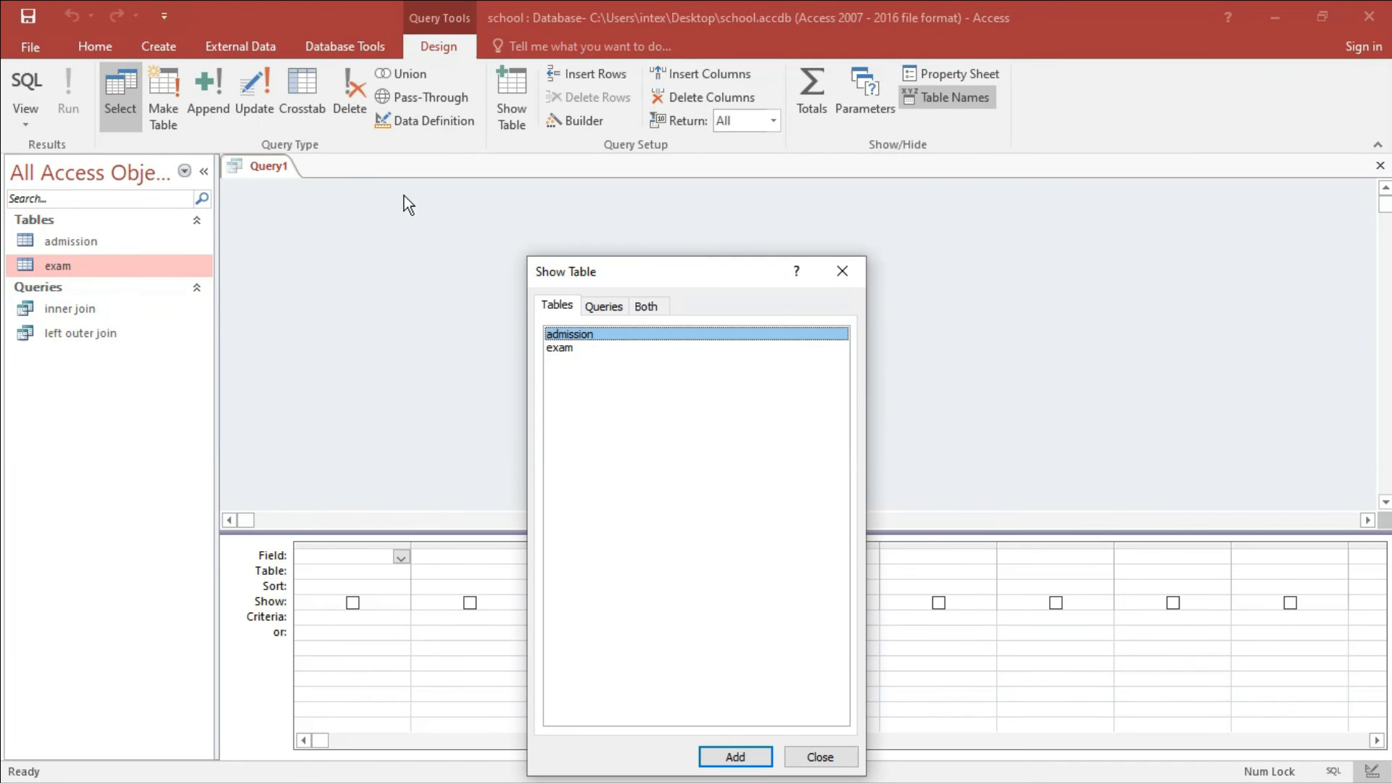
left_click(567, 349, "shift")
left_click(734, 756)
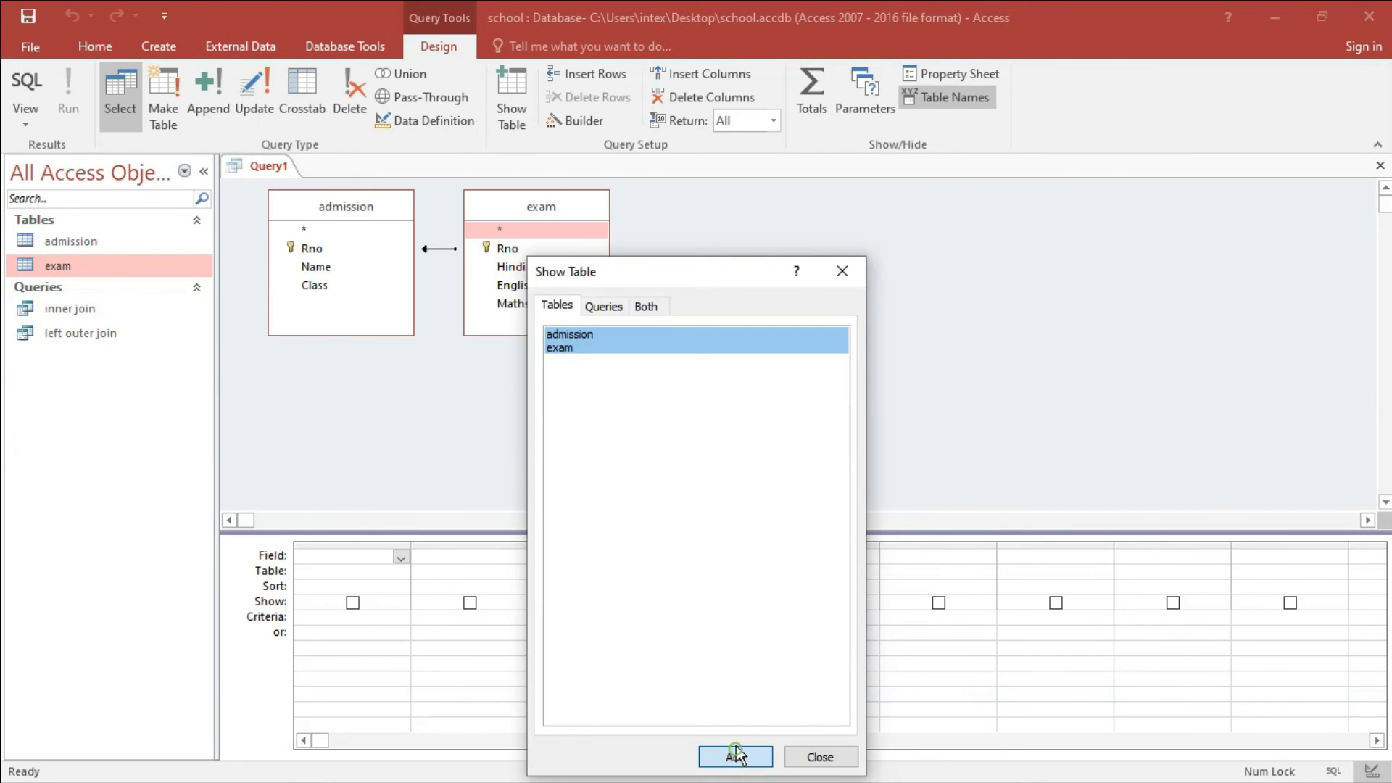
left_click(840, 274)
left_click_drag(572, 210, 784, 210)
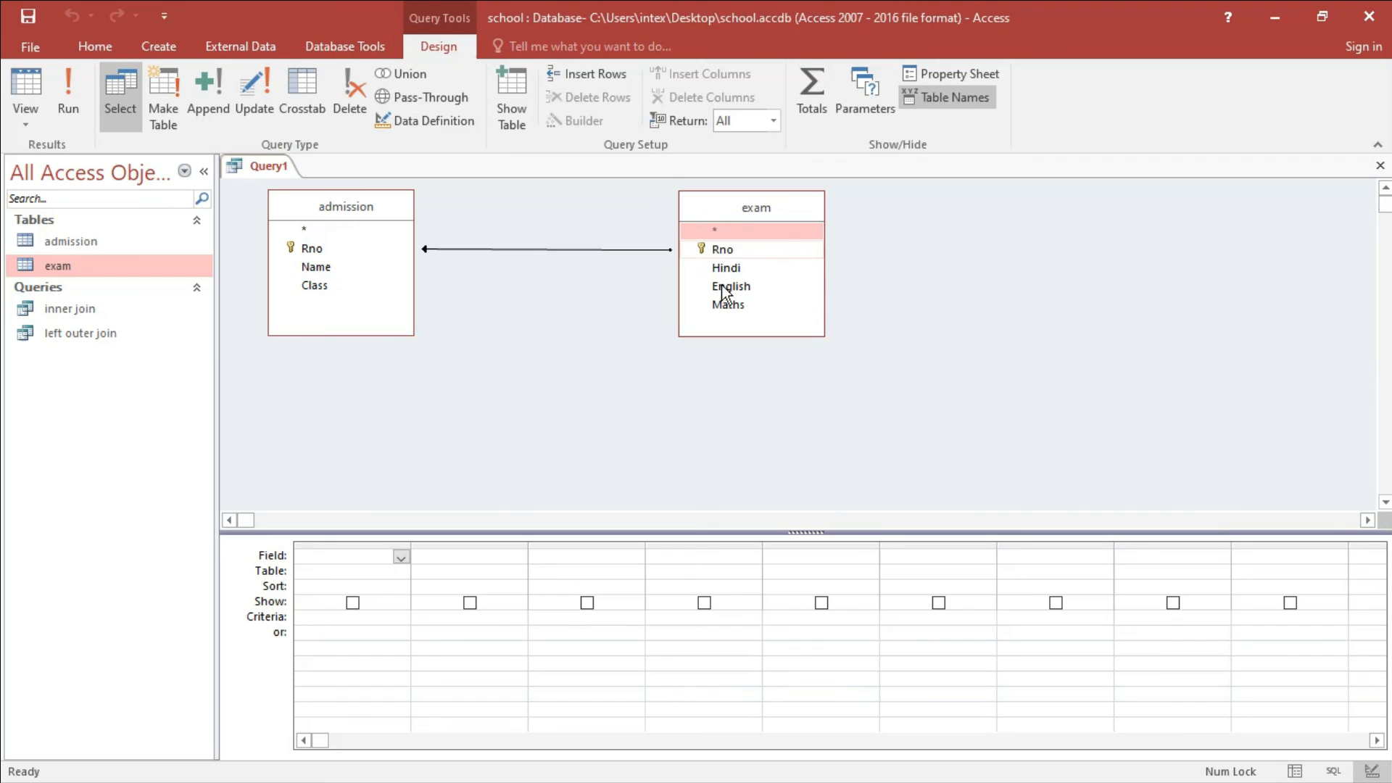
Add Rno, Hindi, English and Maths from exam, followed by Name and Class from admission, to the query.
double_click(738, 251)
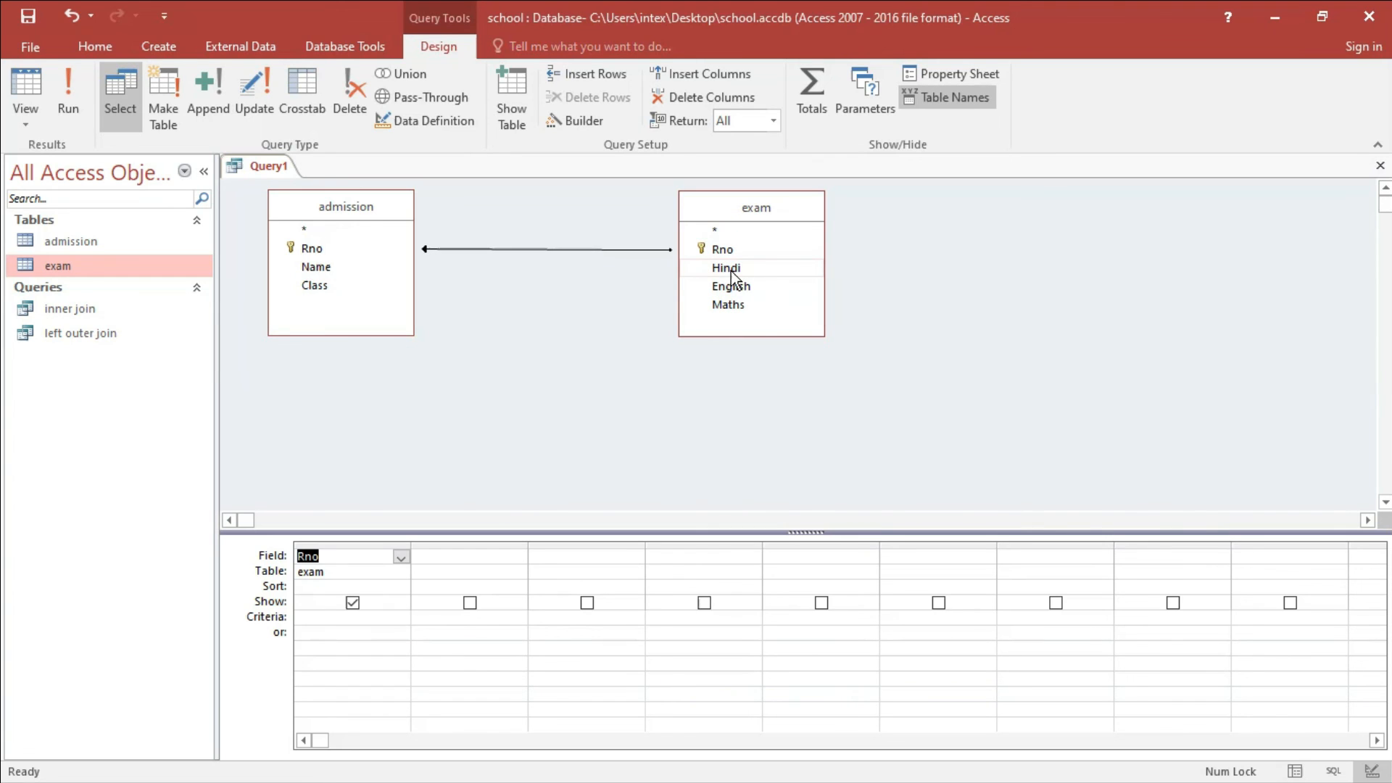
double_click(736, 271)
double_click(733, 288)
double_click(729, 304)
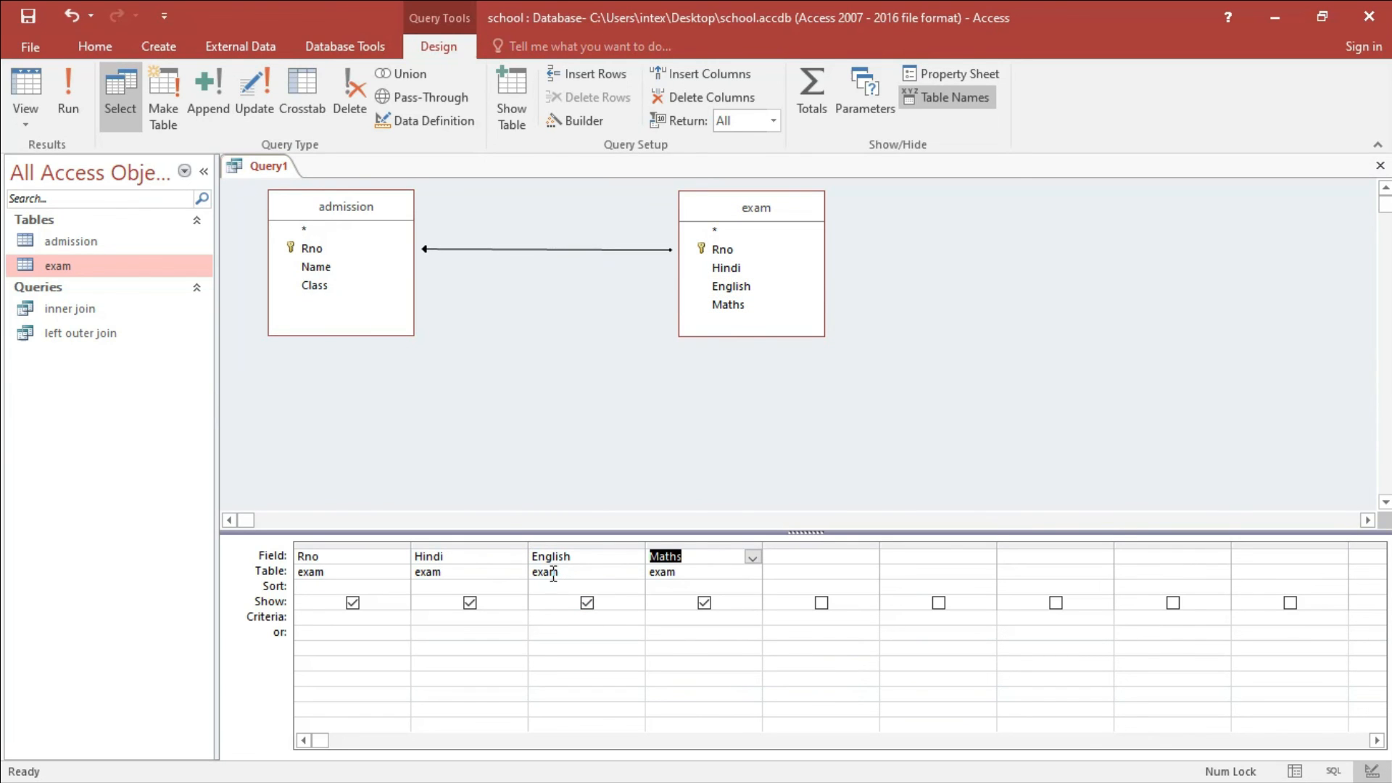
double_click(310, 267)
double_click(318, 285)
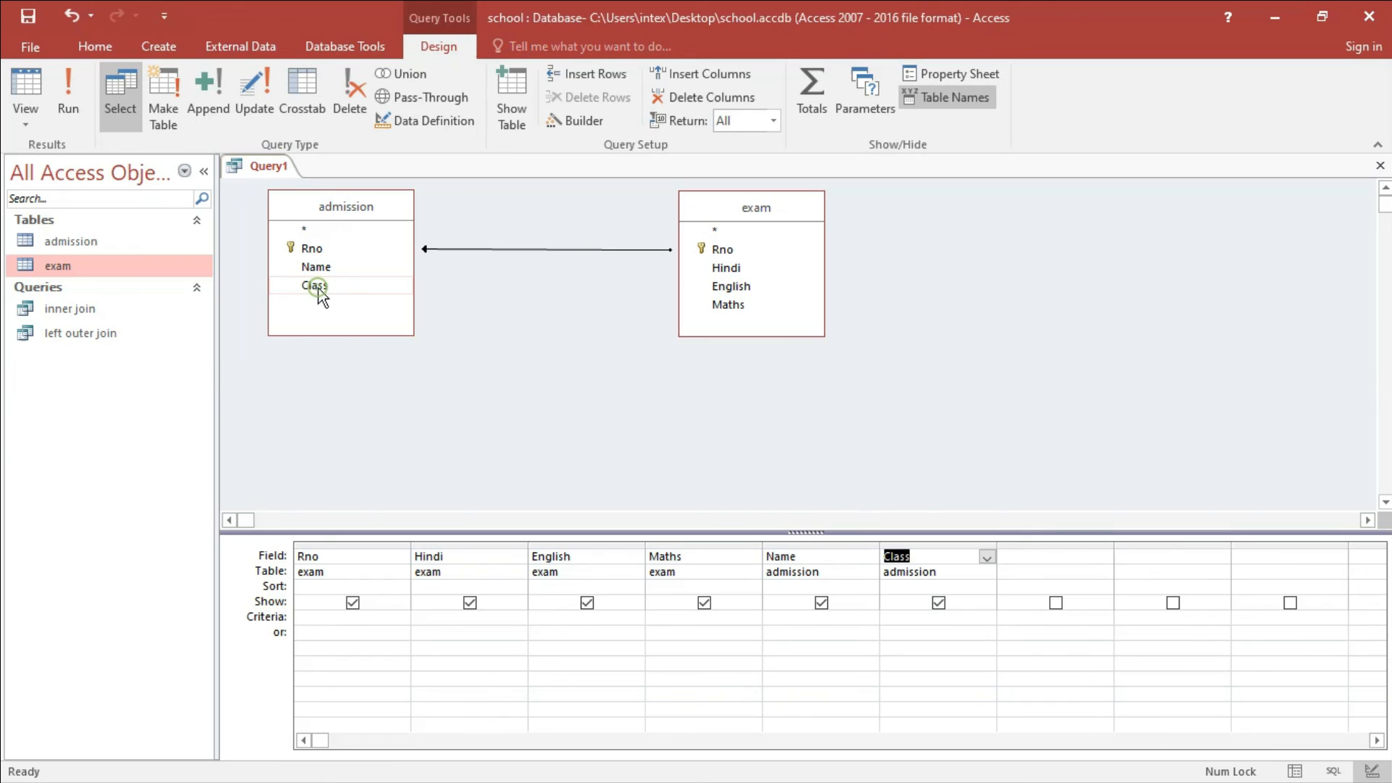
left_click(316, 557)
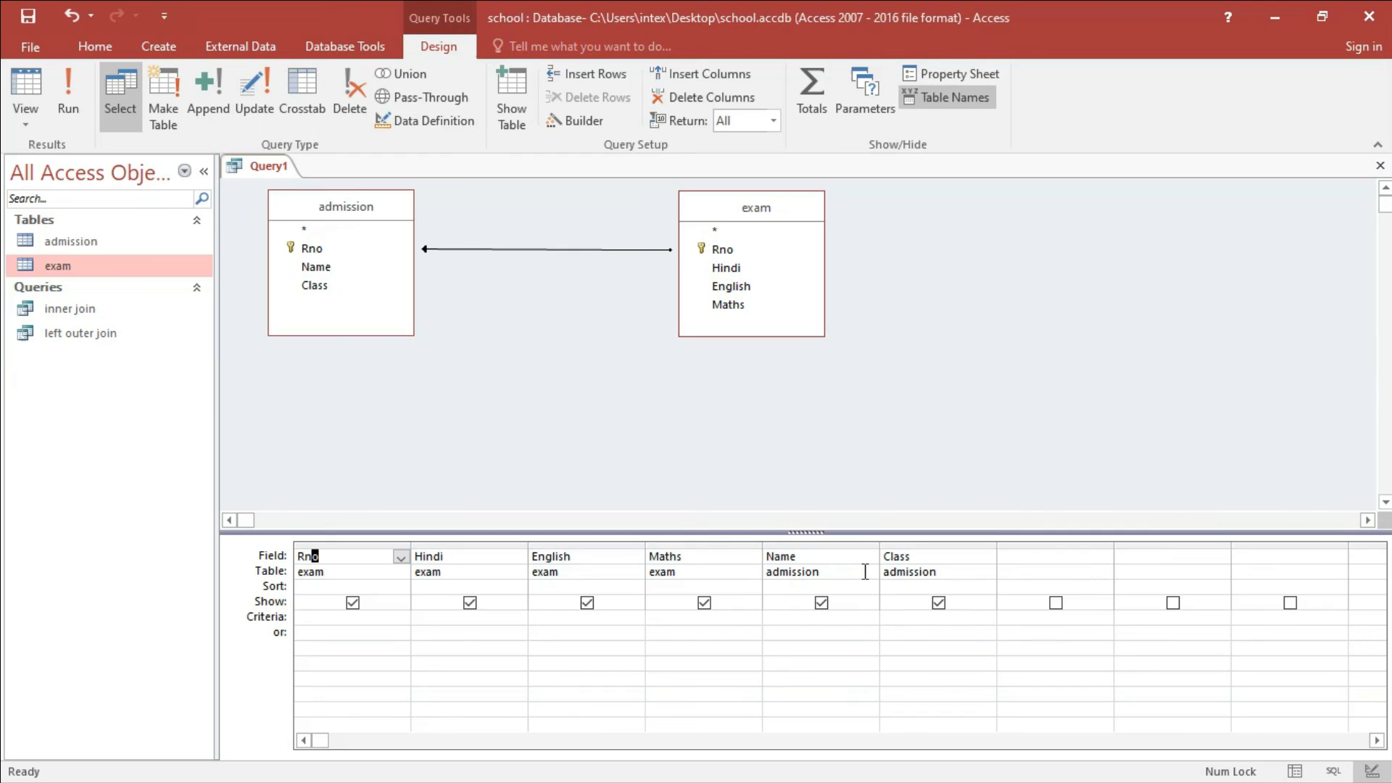
Save the query as "right outer join" and run it.
key("ctrl+s")
type("right o")
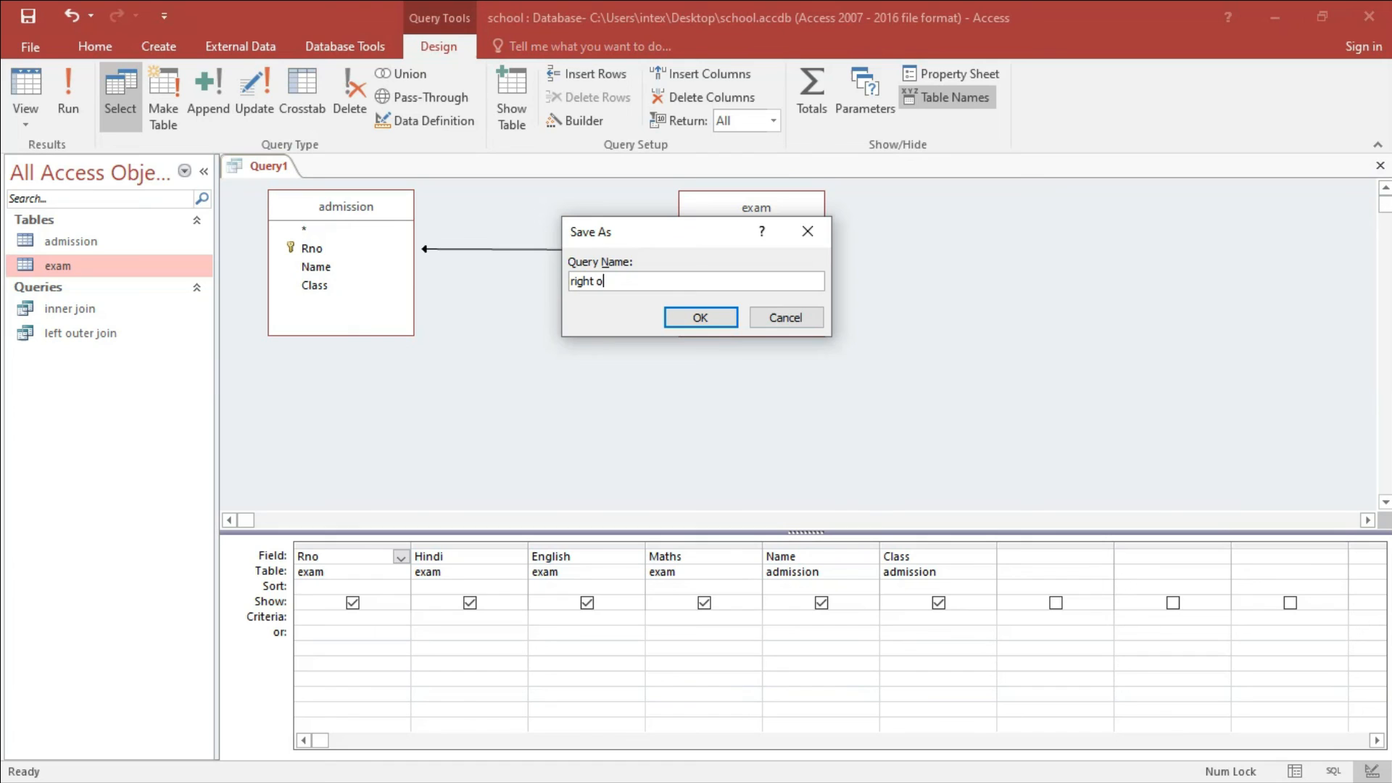
type("uter join")
left_click(684, 318)
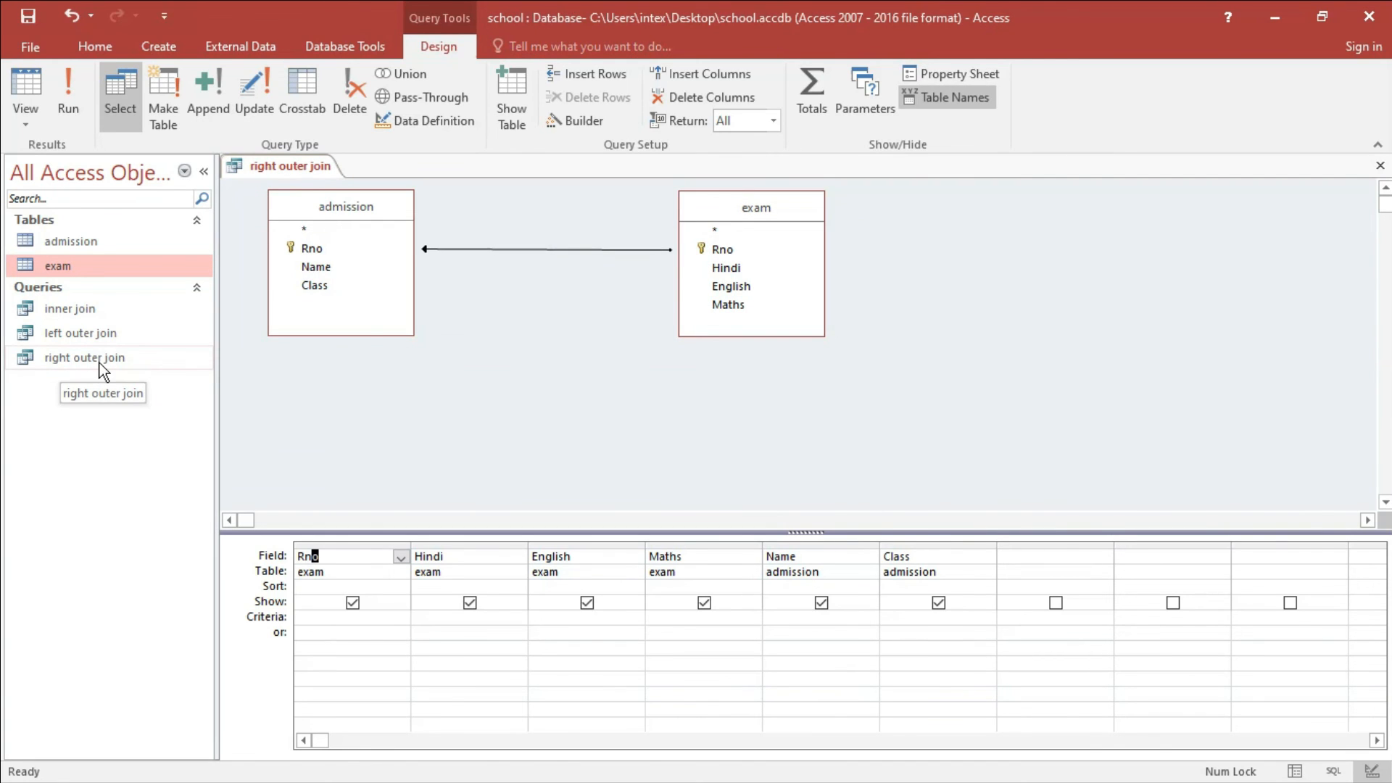
left_click(73, 101)
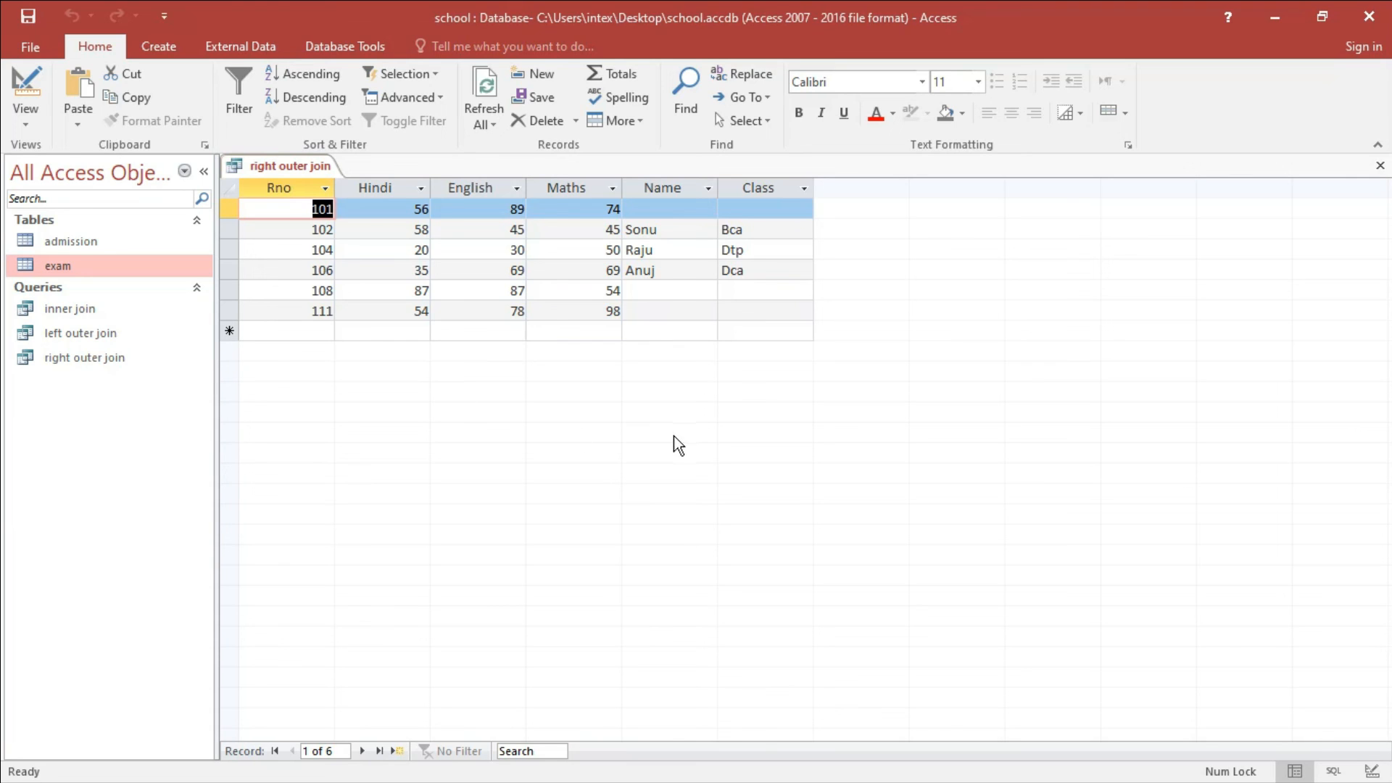
Examine the right outer join's exam columns and the Name and Class fields for roll numbers 101, 108 and 111.
left_click(293, 188)
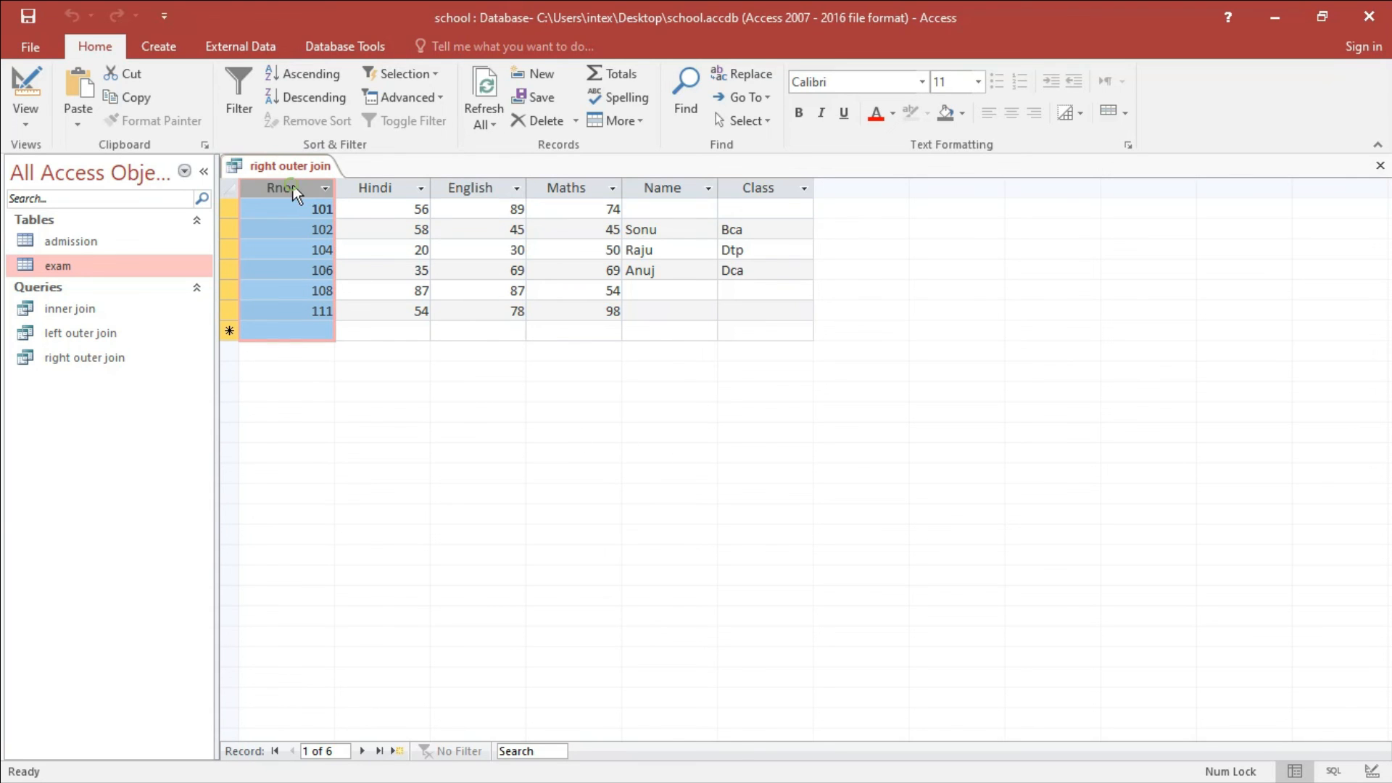
left_click(476, 188)
left_click(577, 188)
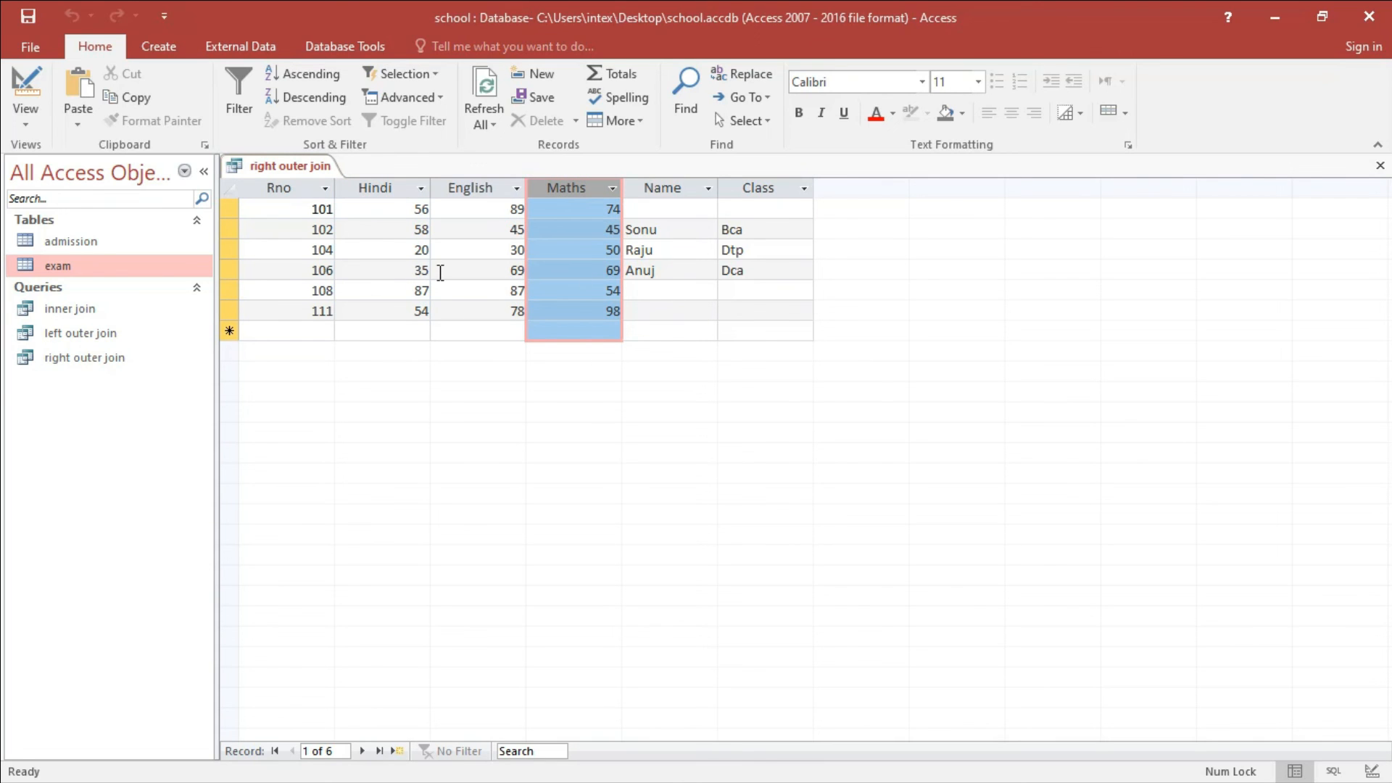
left_click(319, 210)
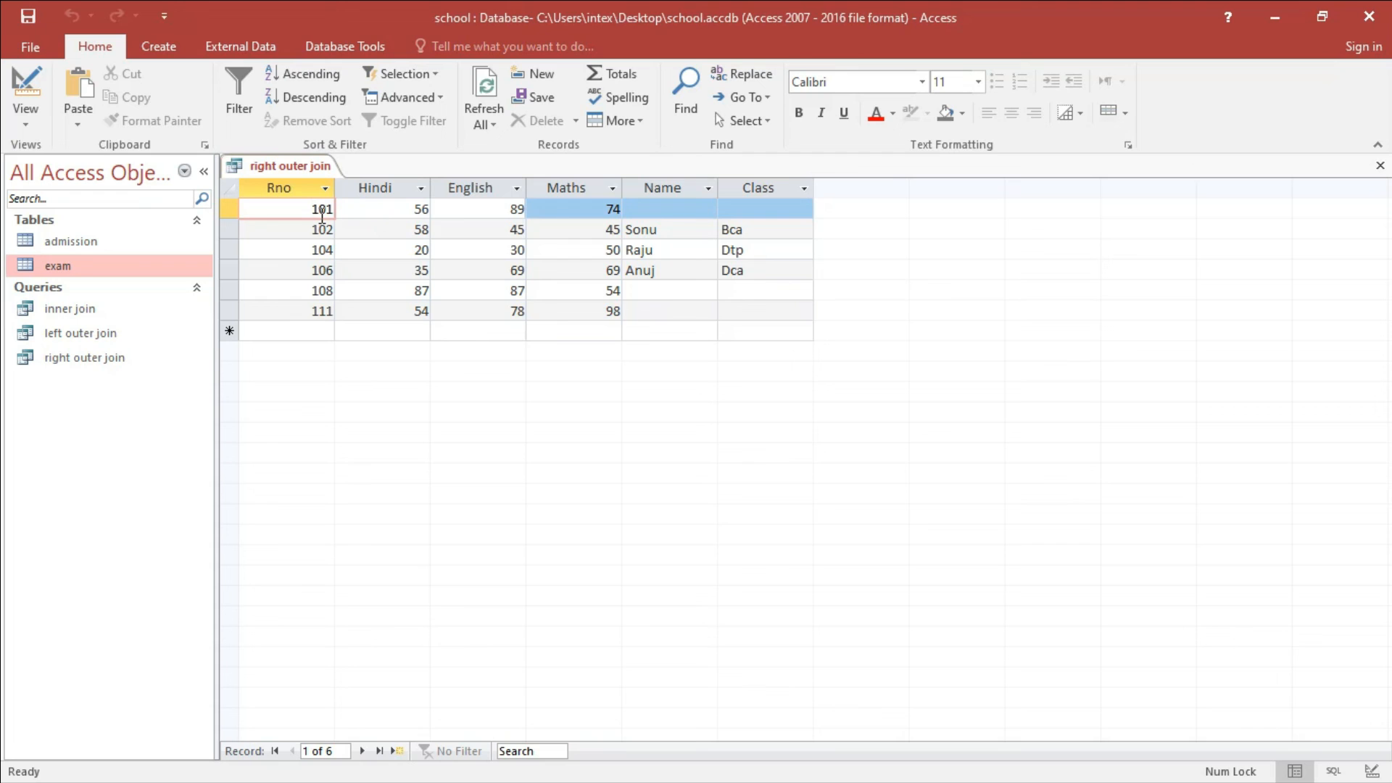
left_click(679, 209)
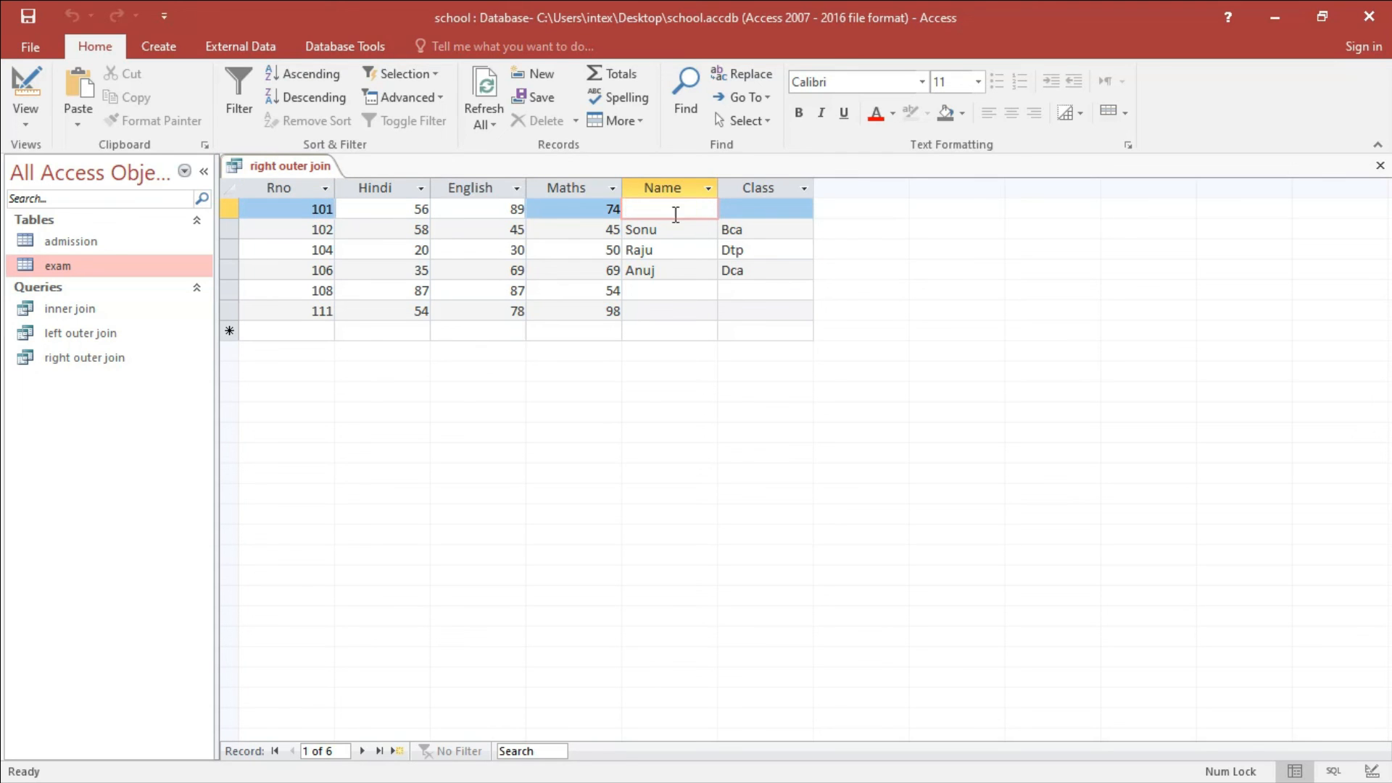
left_click(755, 211)
left_click(650, 291)
left_click(738, 289)
left_click(657, 307)
left_click(761, 309)
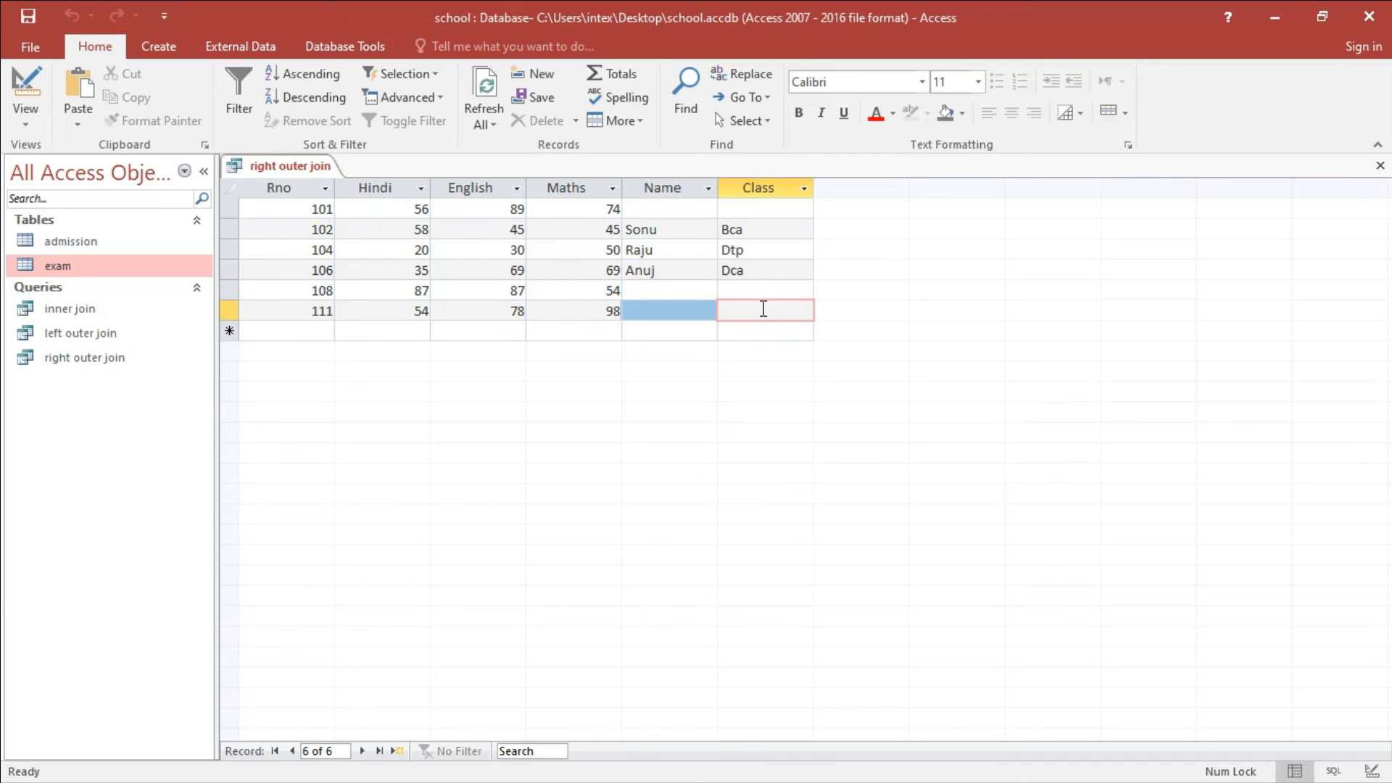